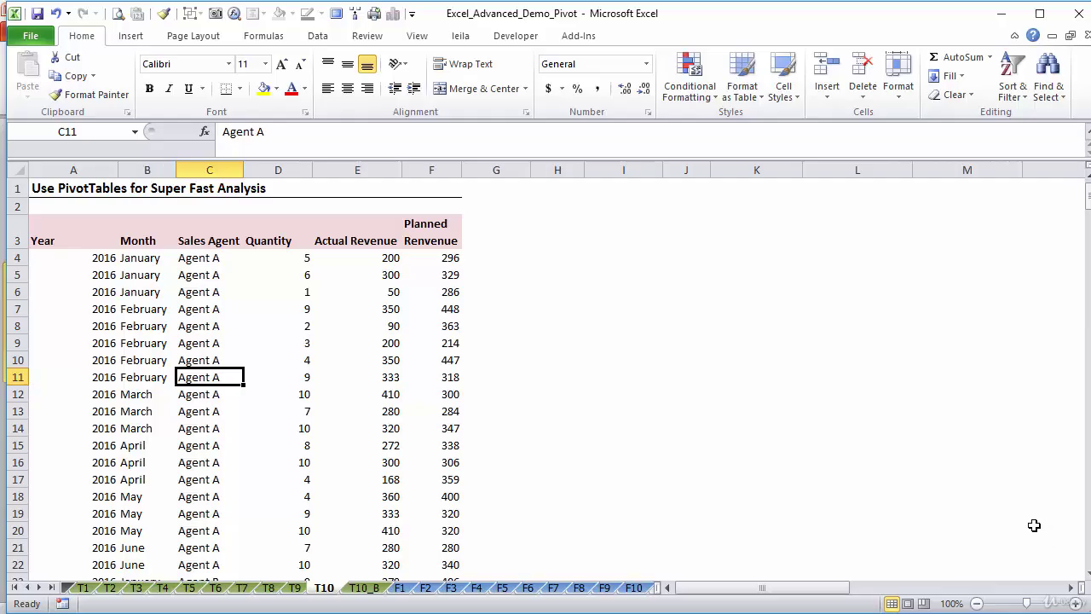
Start creating a PivotTable from the sales data range A3:F69 on sheet T10, including the header row.
left_click(65, 235)
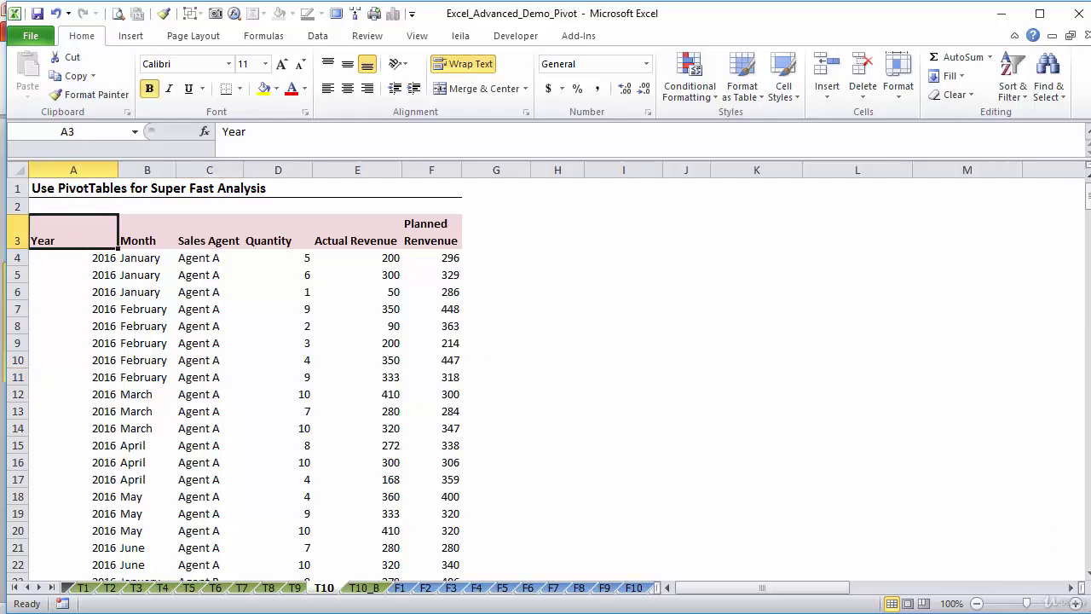
left_click_drag(102, 235, 431, 234)
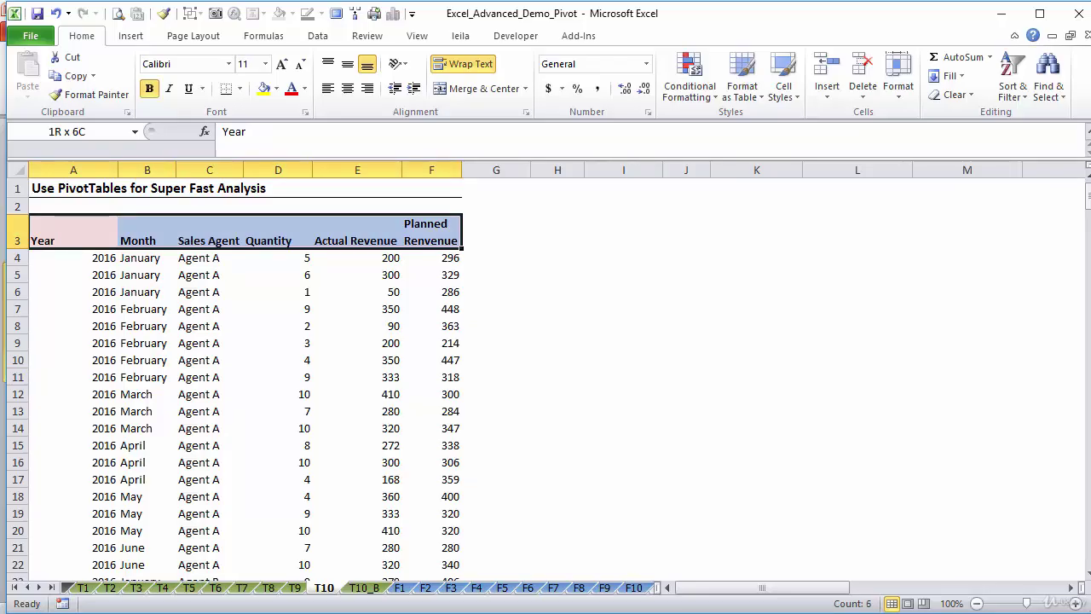
key("ctrl+shift+Down")
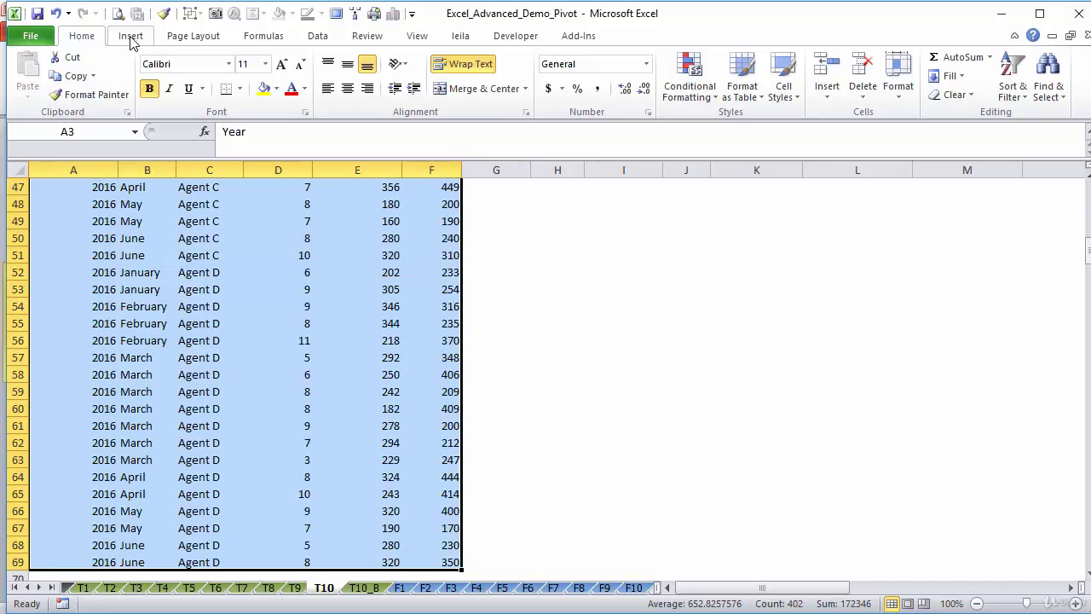
left_click(131, 38)
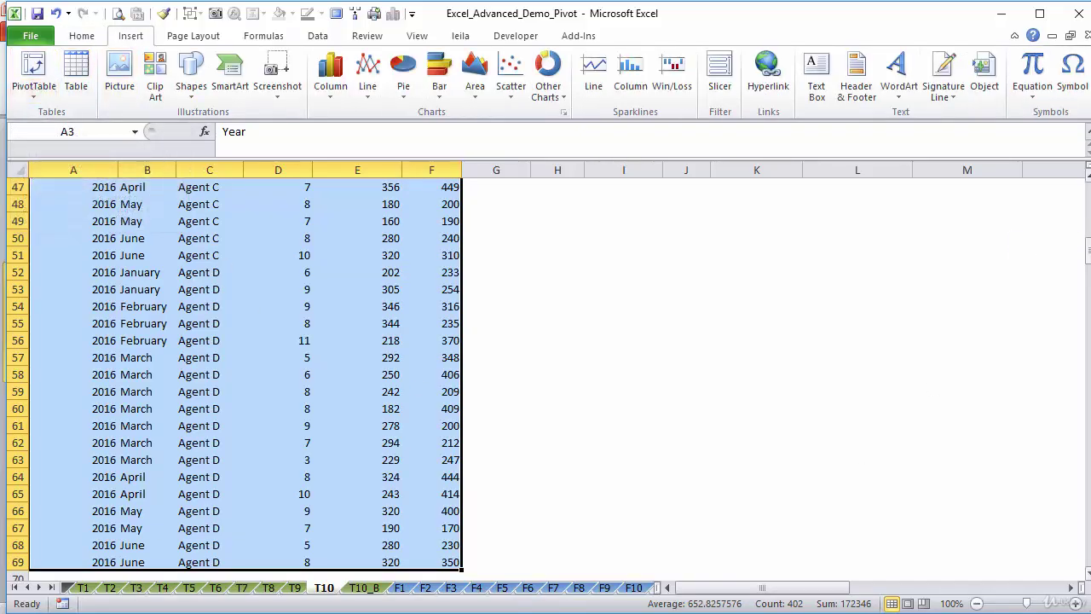
left_click_drag(1089, 250, 1089, 192)
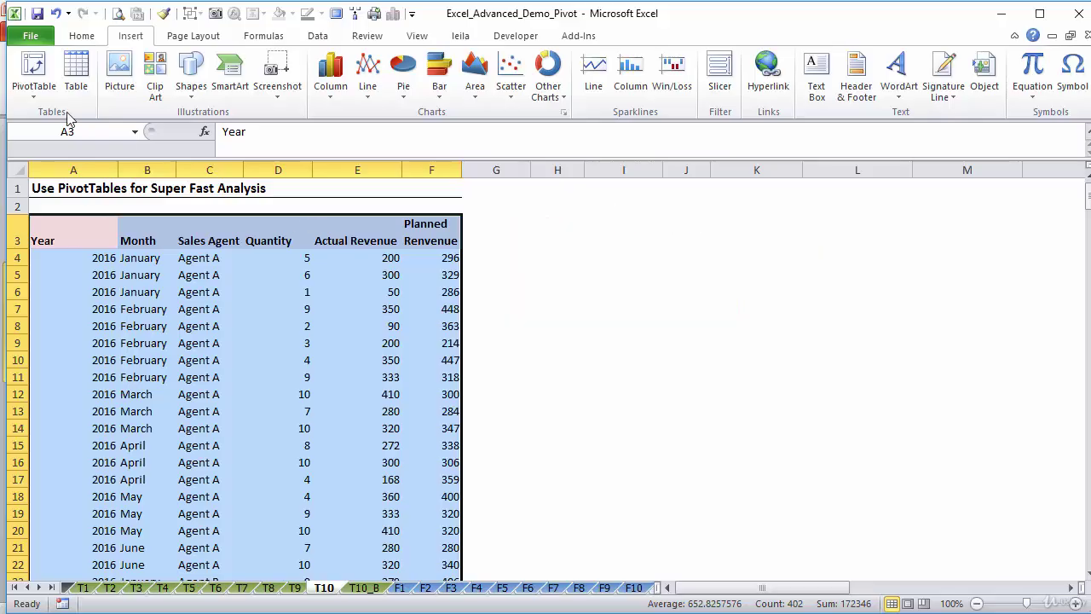
left_click(33, 90)
left_click(54, 121)
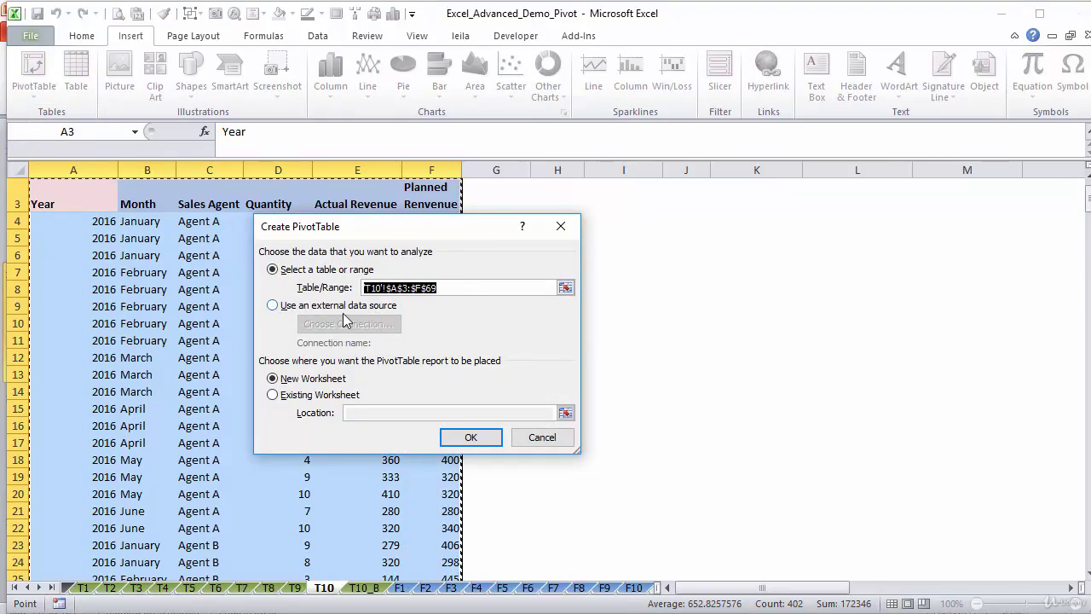
Place the PivotTable report on the existing worksheet T10 at cell J3.
left_click(273, 395)
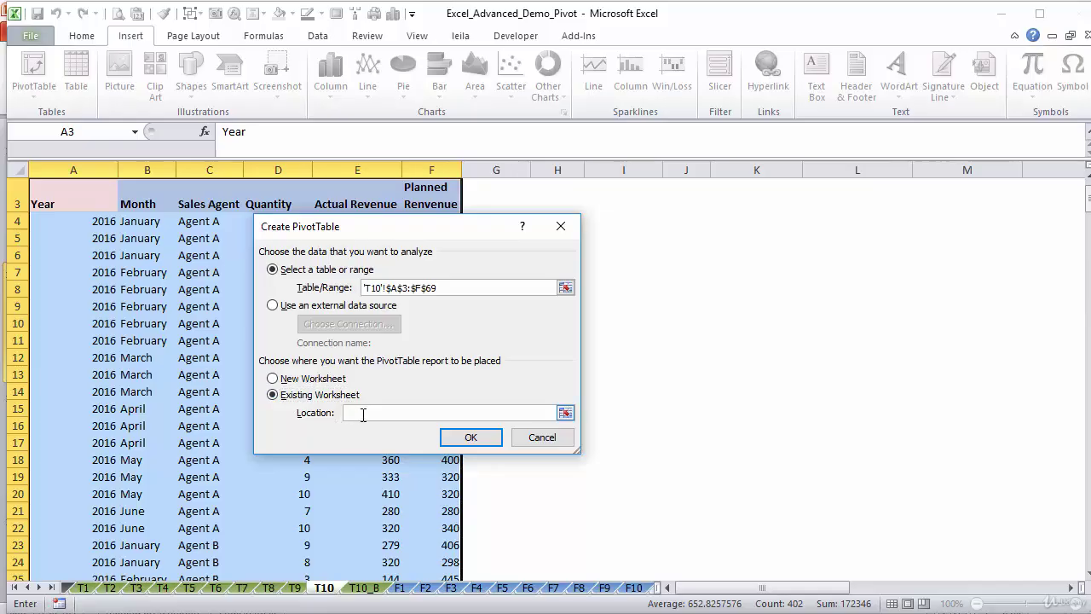
left_click_drag(427, 226, 364, 242)
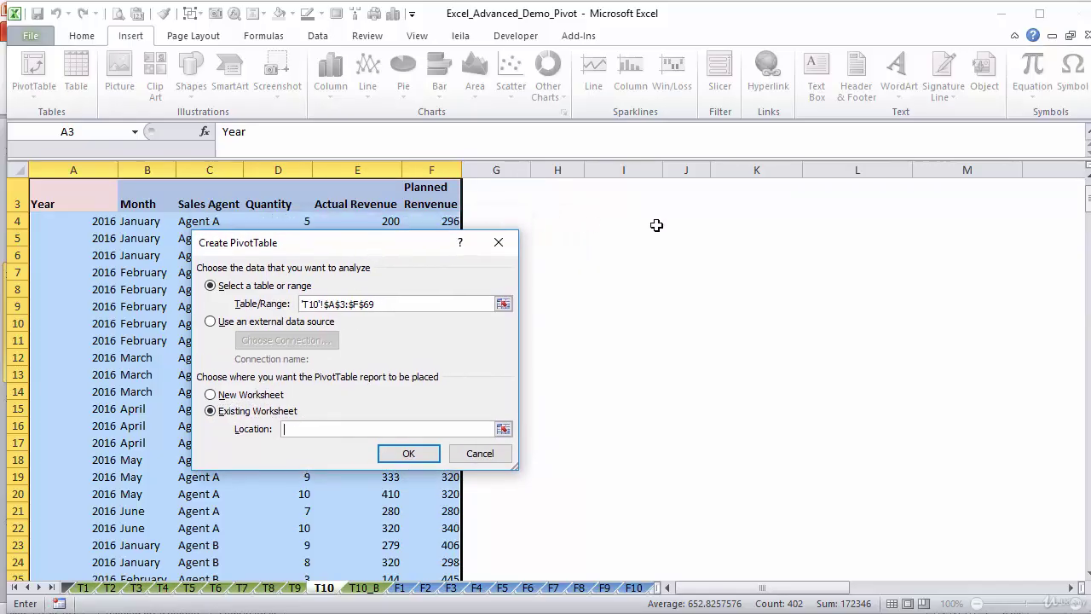
scroll(665, 231, "up", 1)
left_click(678, 235)
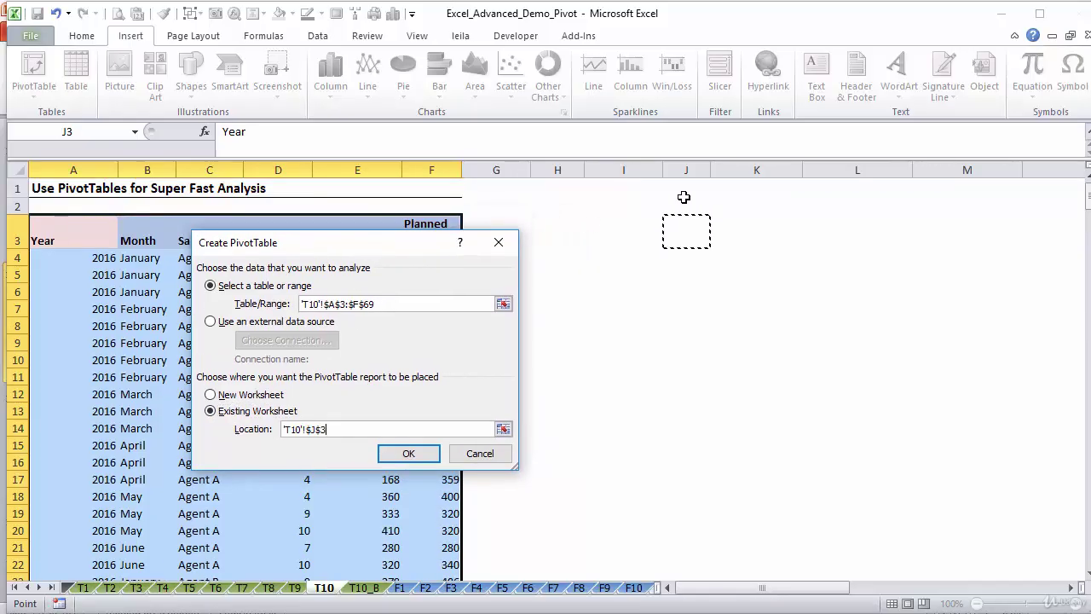
left_click(400, 457)
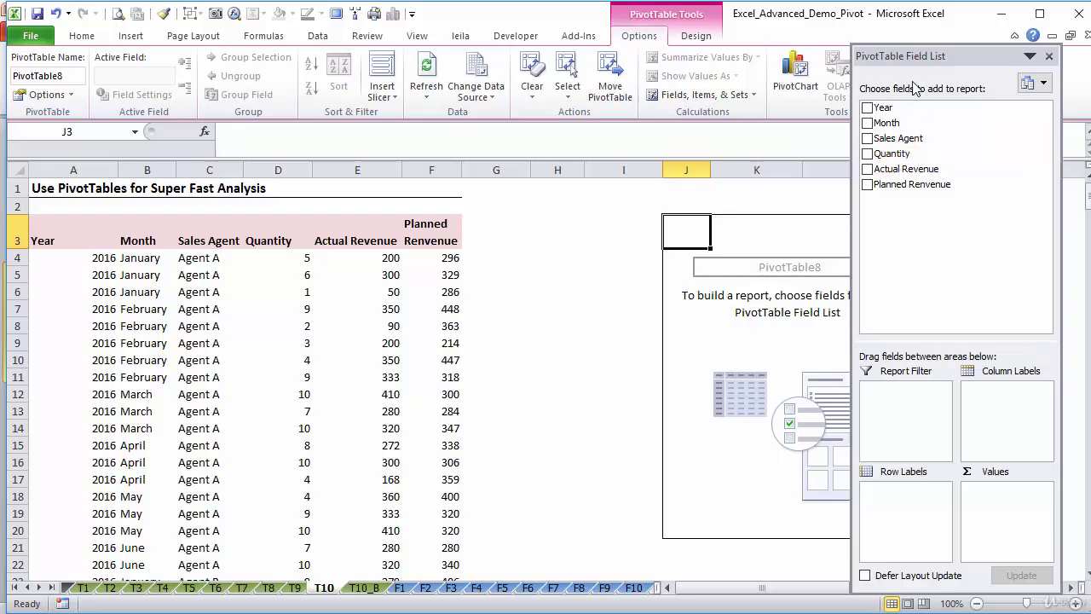
Summarize Actual Revenue and Planned Renvenue as values by Month in the rows, with Sales Agent as the report filter.
left_click_drag(904, 59, 386, 56)
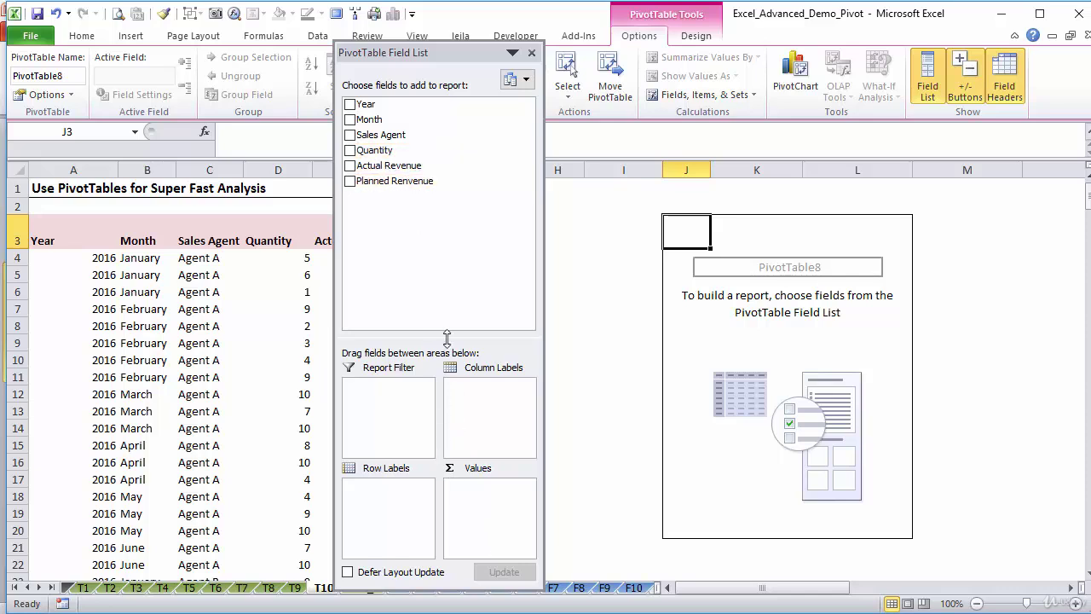
left_click(350, 166)
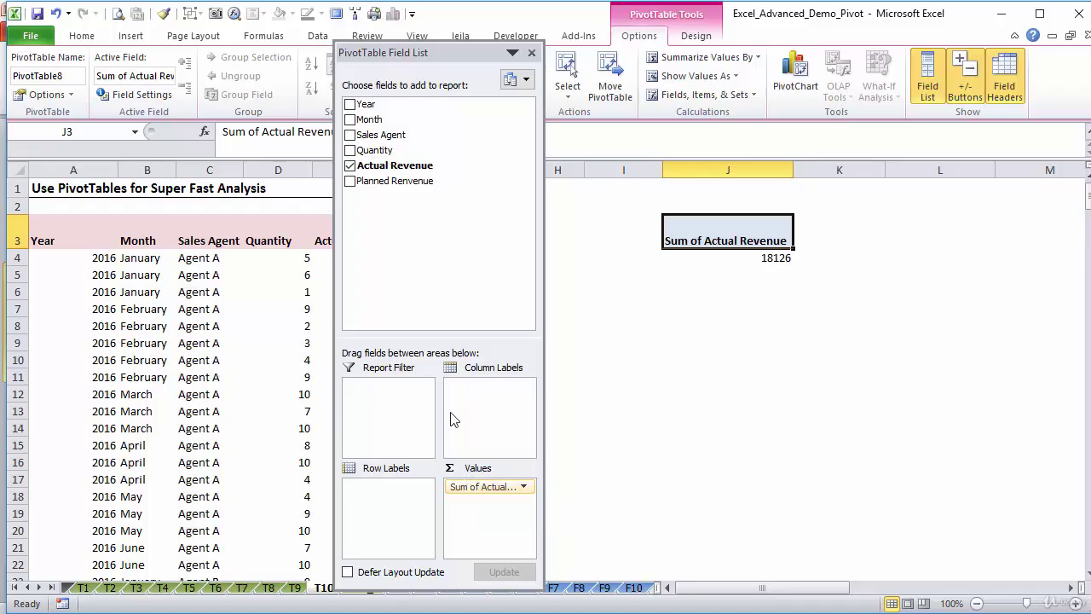
left_click(351, 181)
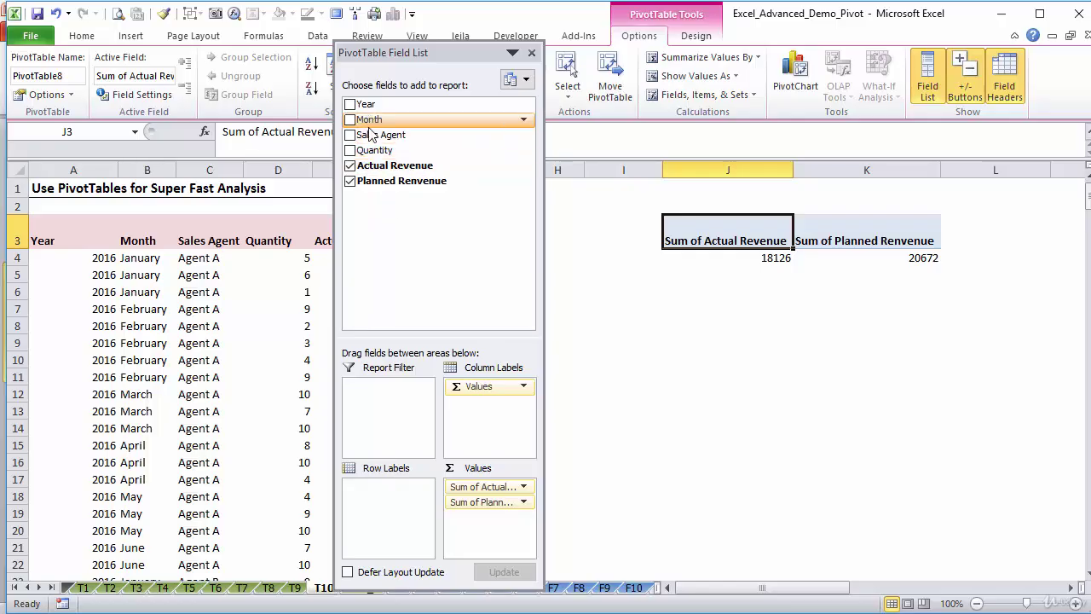
left_click_drag(370, 128, 383, 487)
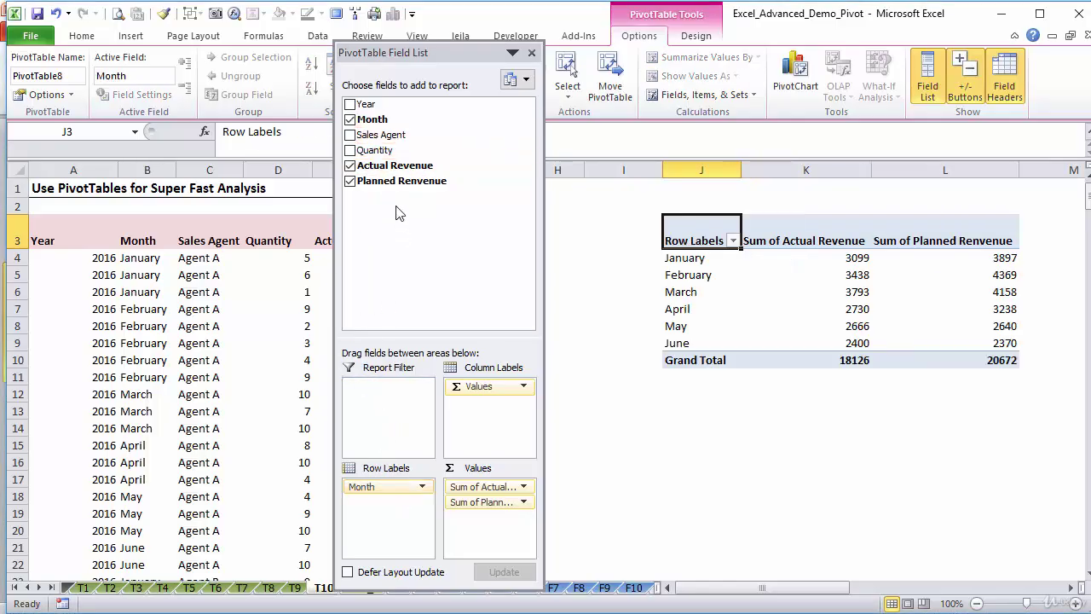
left_click_drag(401, 137, 383, 401)
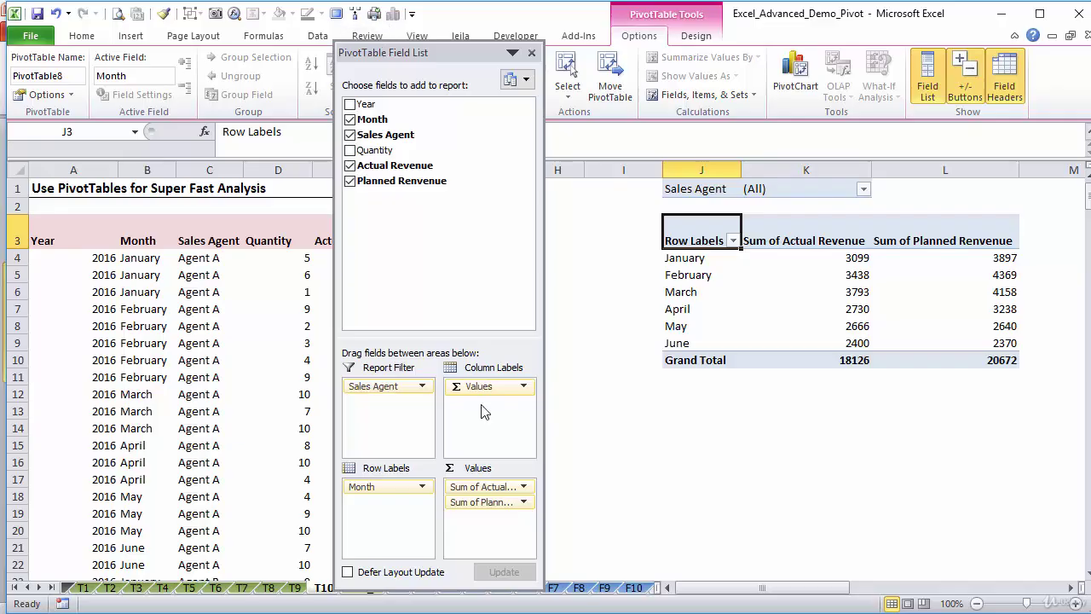
Move the Sales Agent field to the column labels and examine each agent's actual and planned revenue columns.
left_click_drag(378, 386, 482, 422)
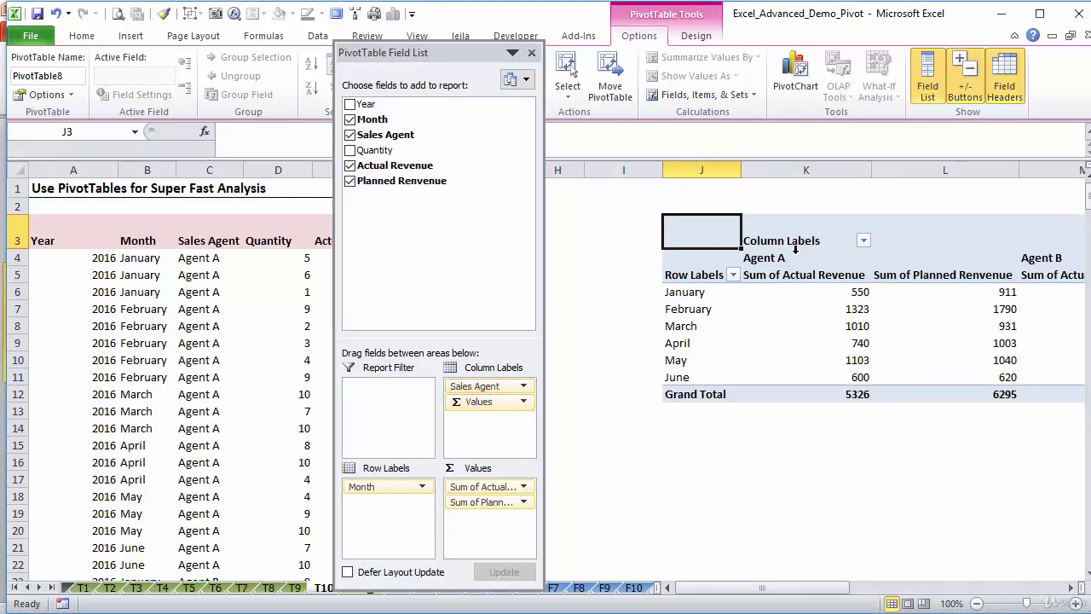
left_click(682, 294)
left_click(777, 257)
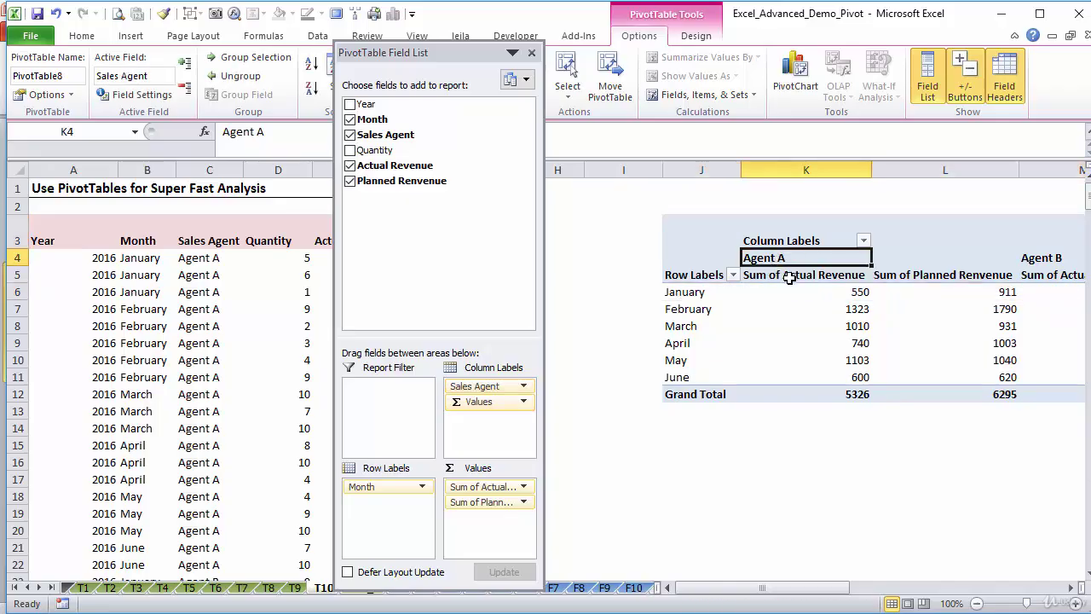
left_click(789, 276)
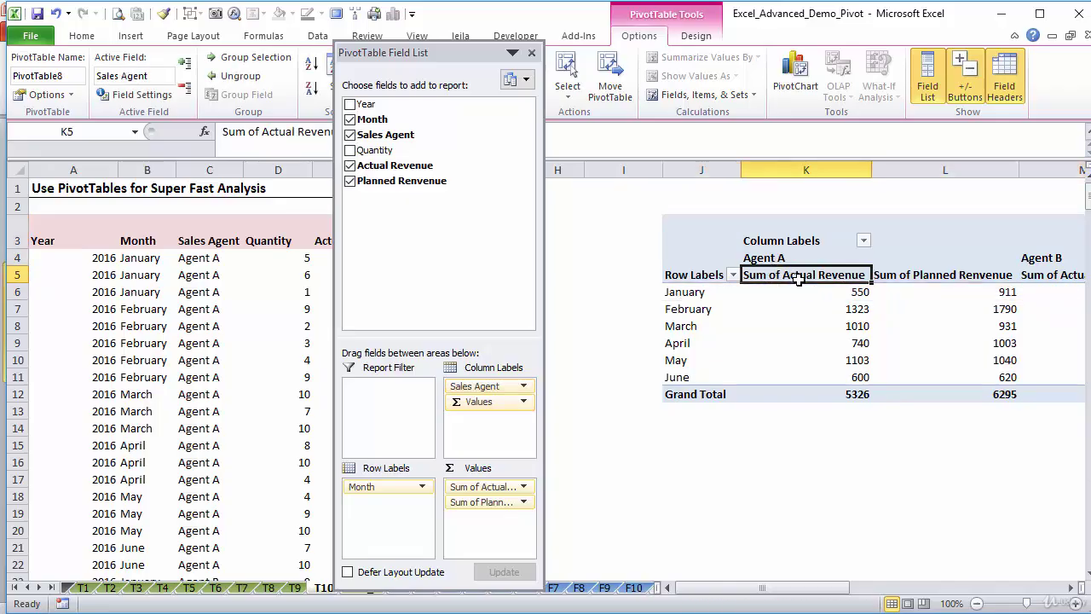
left_click(927, 275)
left_click(1043, 282)
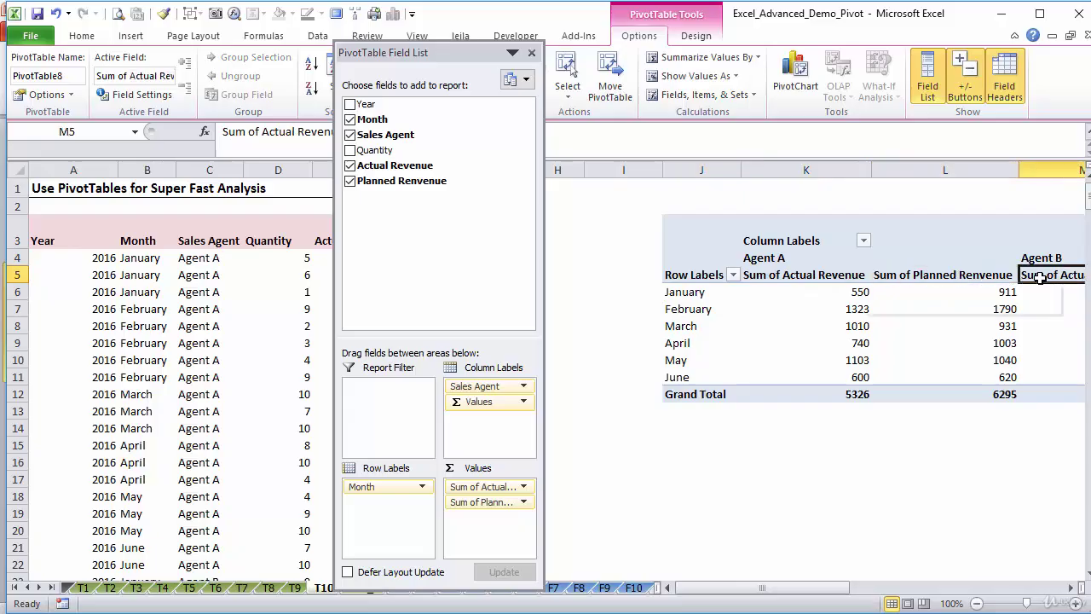
left_click(1042, 278)
left_click(1041, 276)
key("Right")
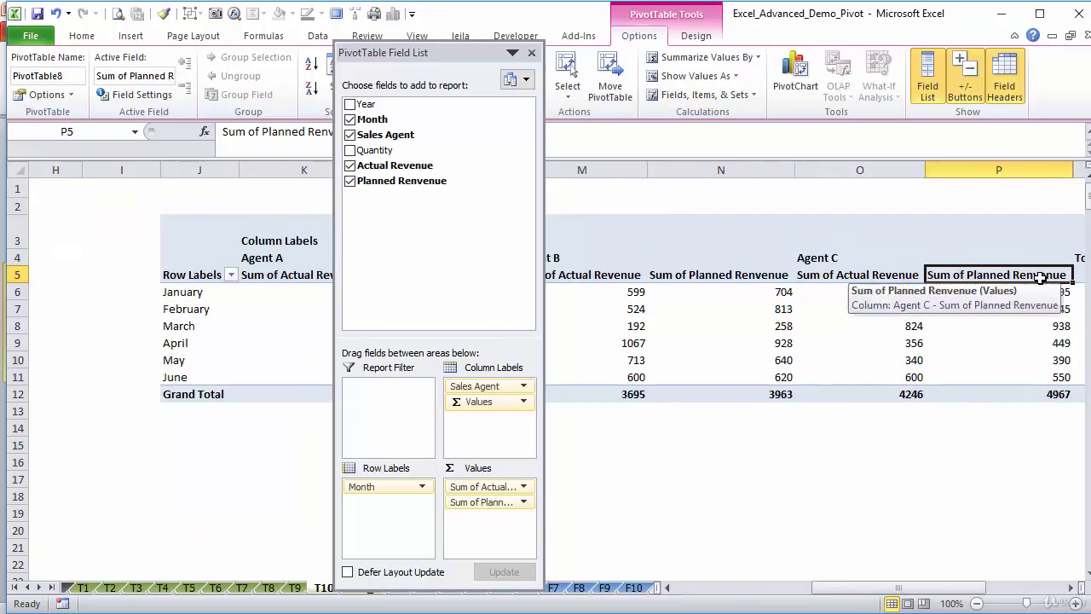
key("Left")
key("Left")
key("Left")
key("Left")
key("Left")
key("Left")
key("Left")
key("Left")
key("Left")
key("Left")
key("Left")
key("Left")
key("Left")
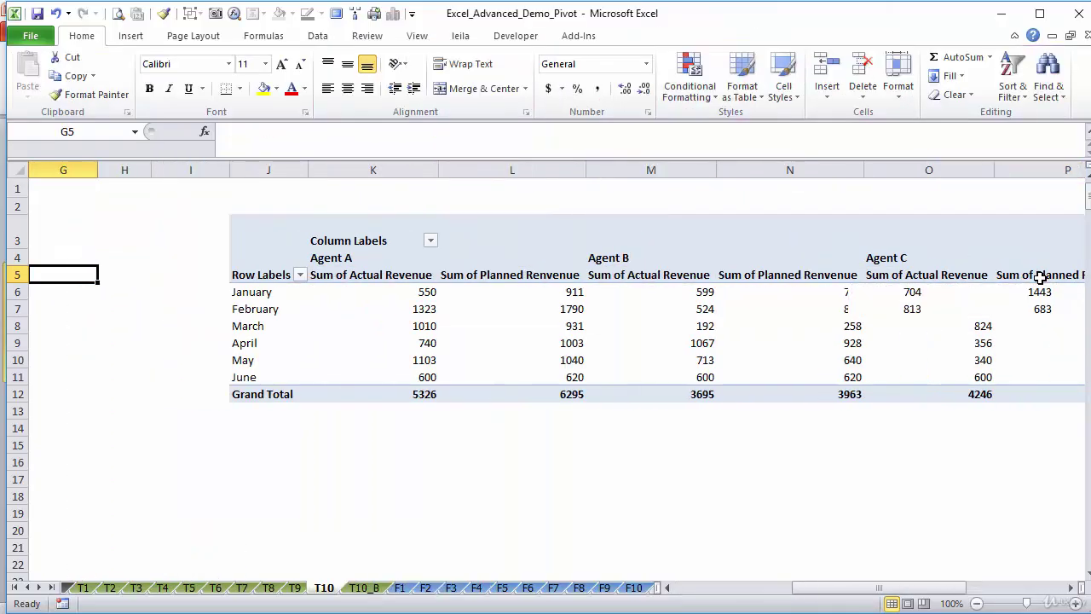
Move the Sales Agent field from the column labels back to the report filter.
left_click(657, 274)
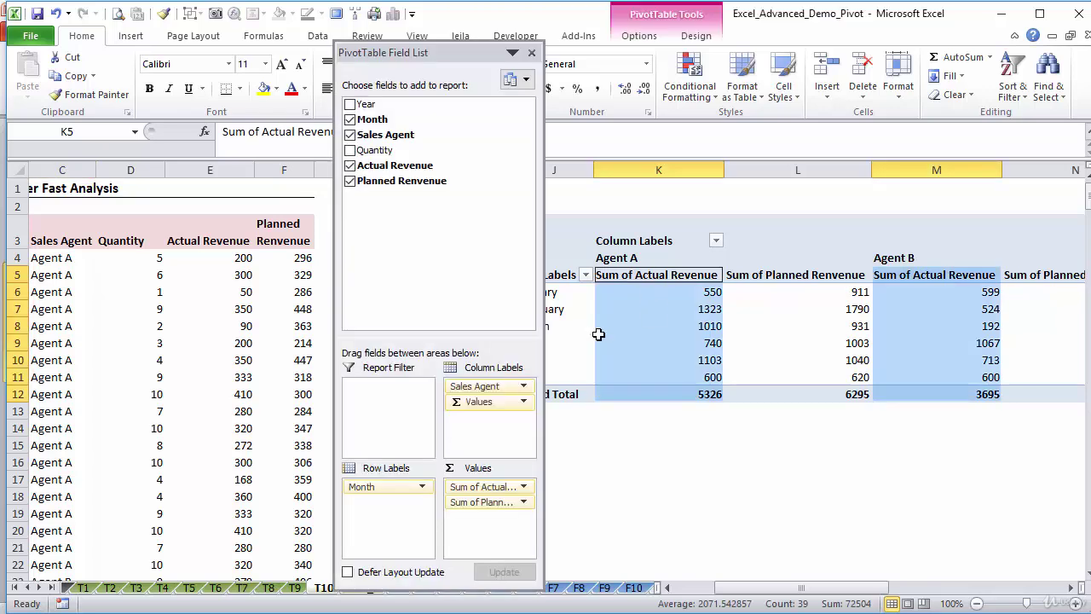
left_click_drag(477, 387, 393, 406)
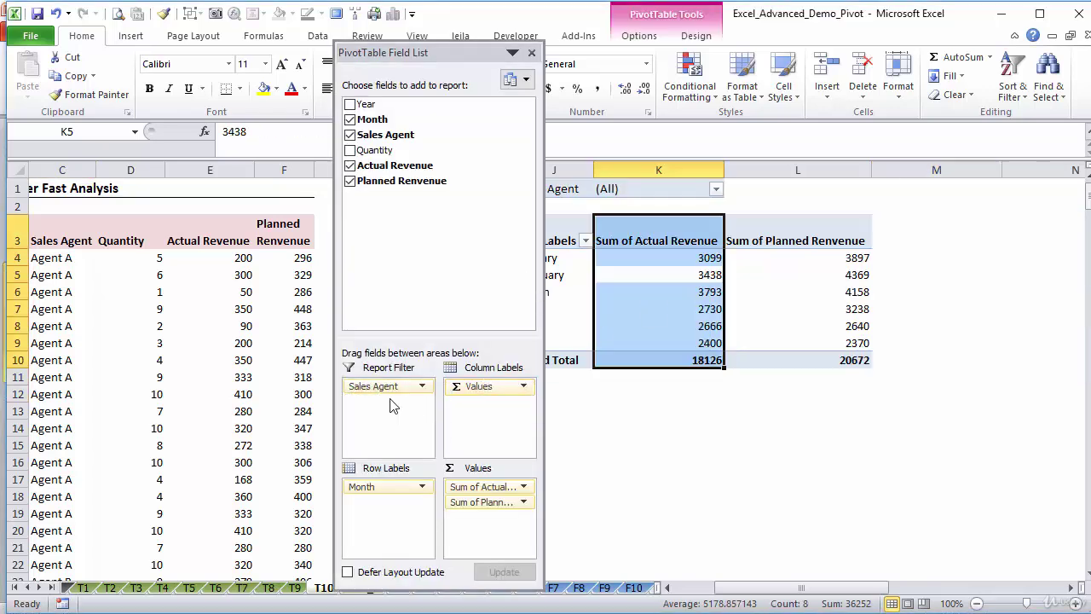
left_click(625, 396)
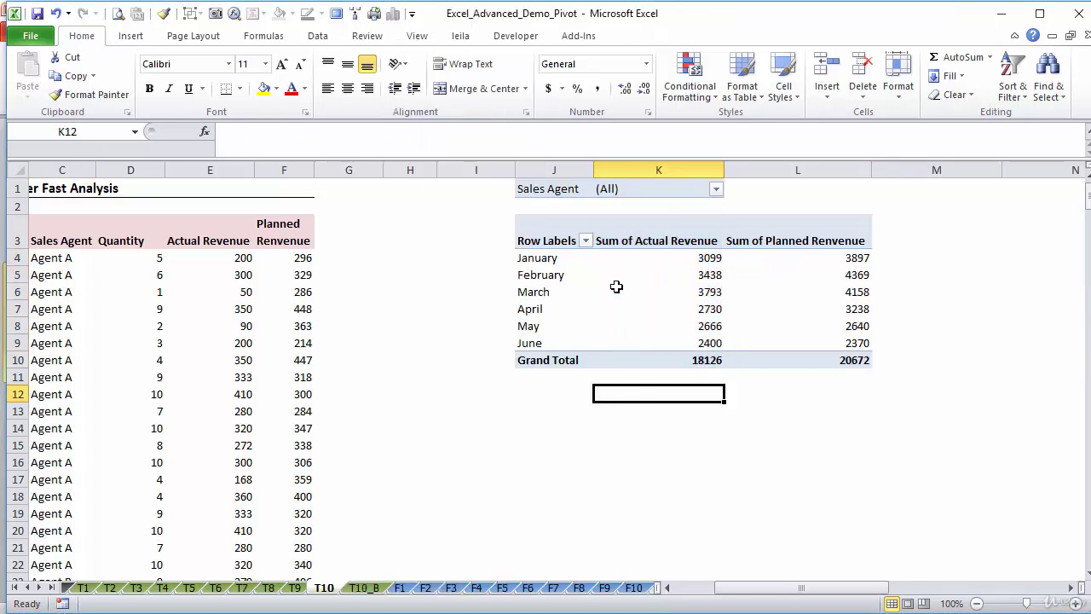
Filter the PivotTable by Sales Agent to show only Agent B.
left_click(716, 190)
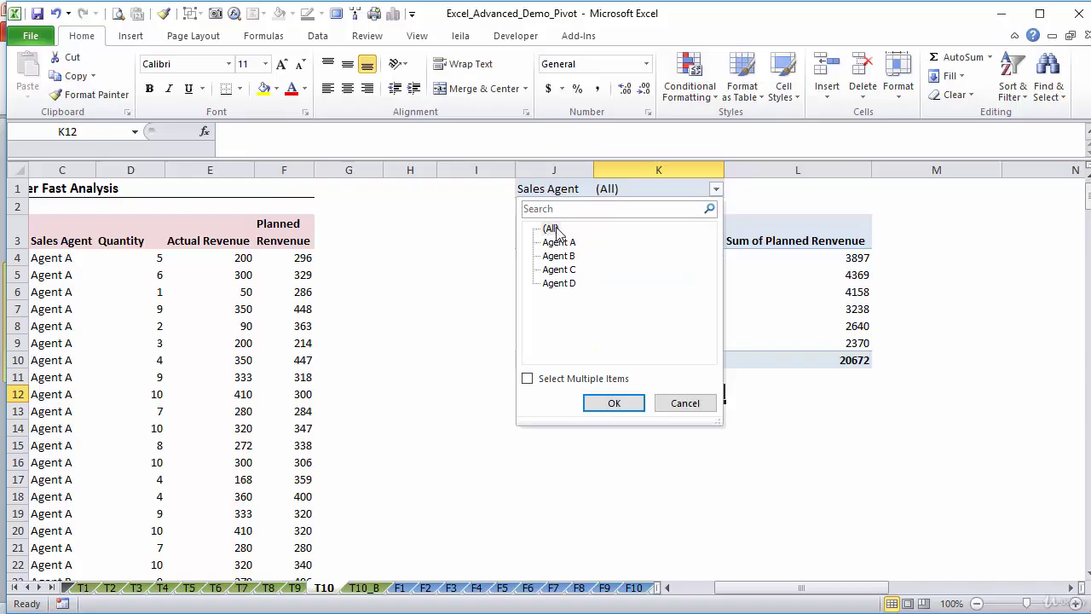
left_click(568, 257)
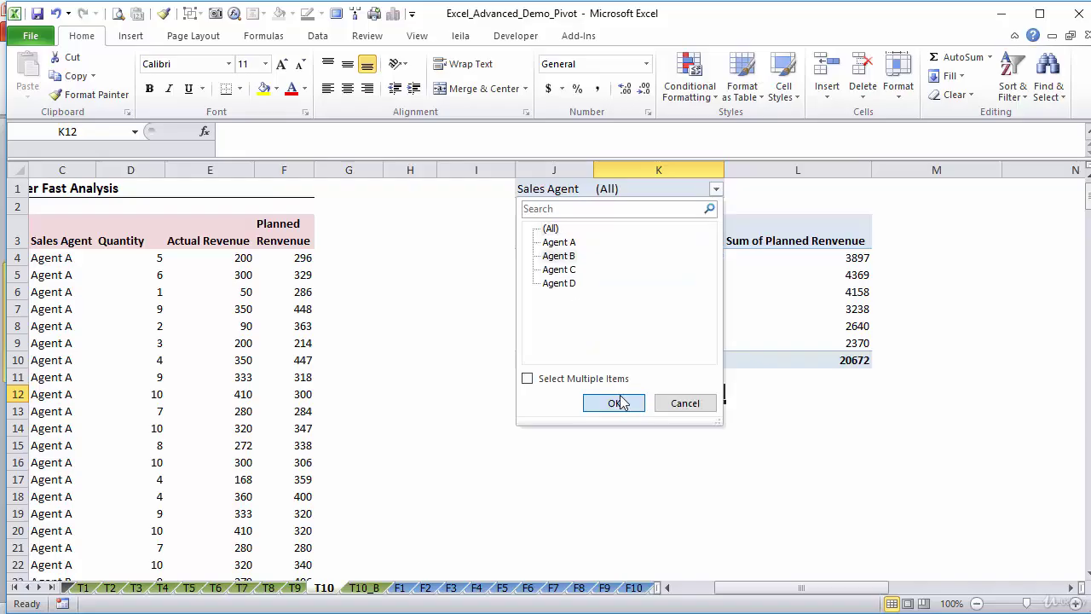
left_click(613, 403)
Allow multiple items in the Sales Agent filter and include Agent A and Agent C along with Agent B.
left_click(719, 191)
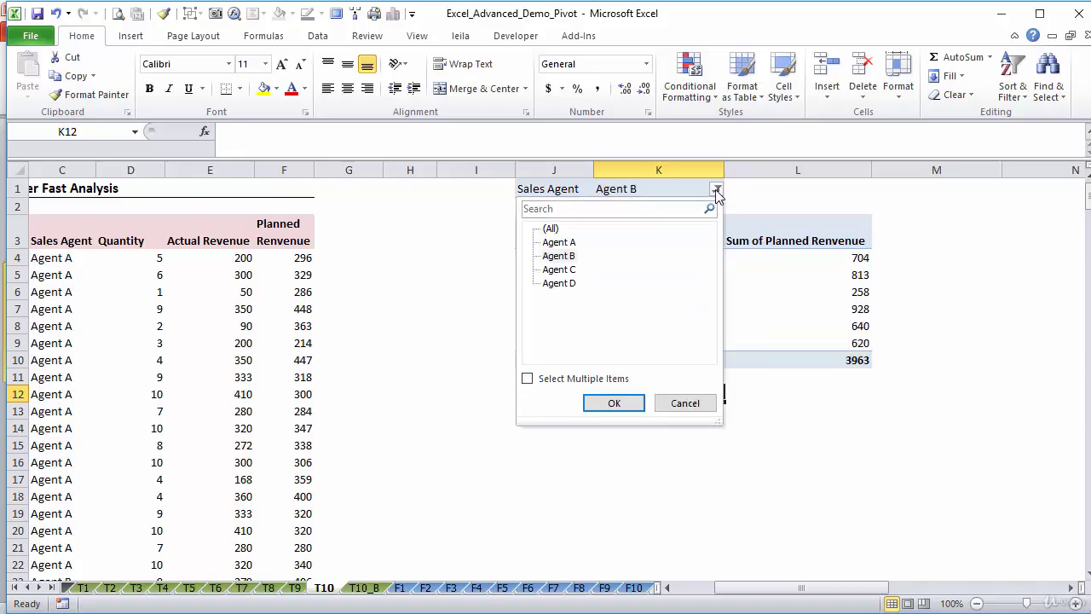
left_click(529, 380)
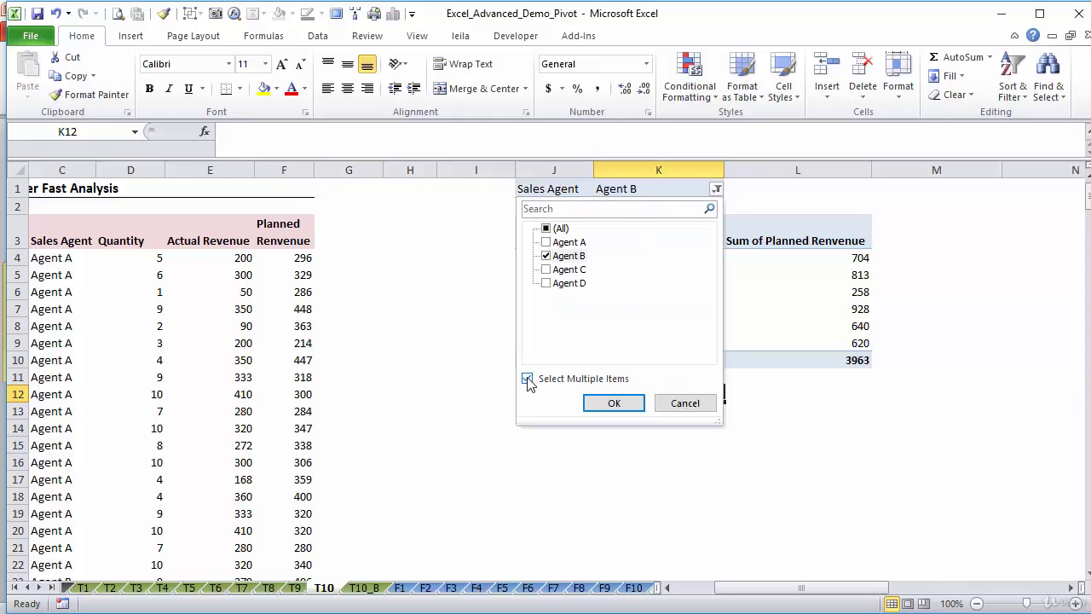
left_click(548, 243)
left_click(550, 271)
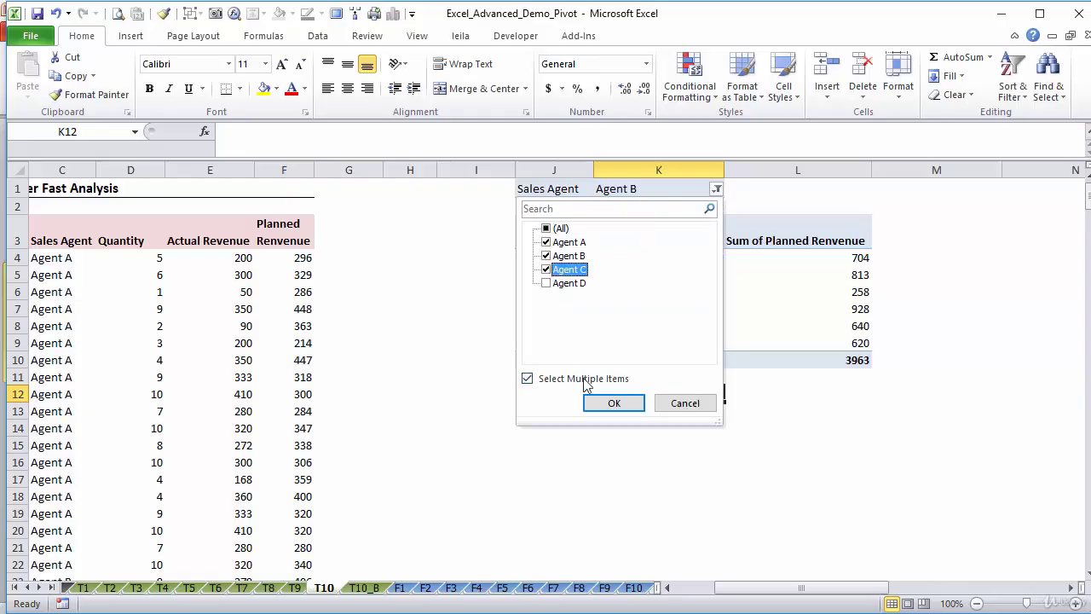
left_click(614, 403)
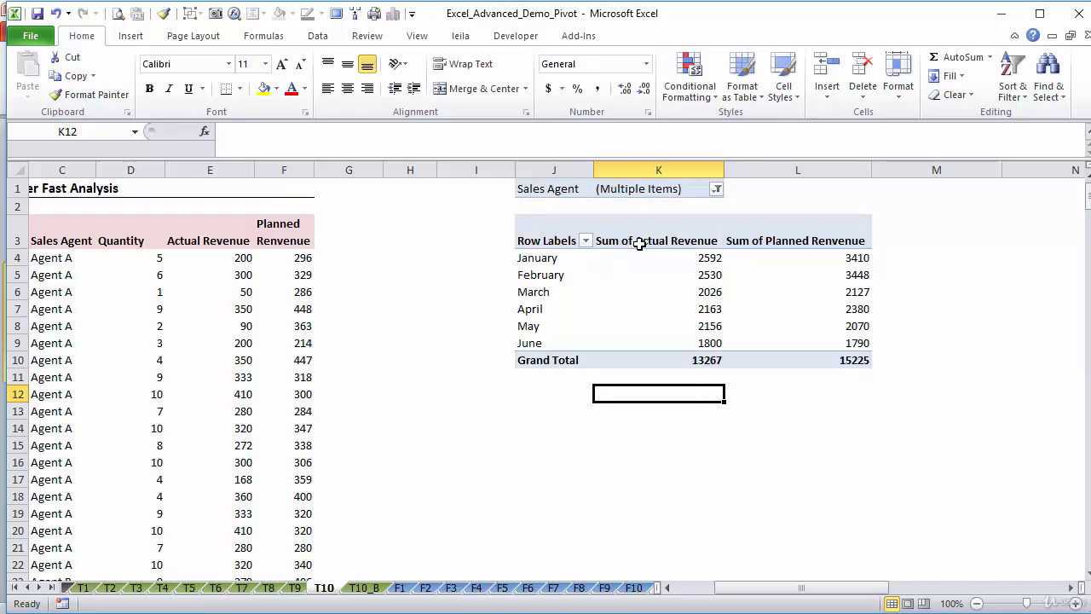
Clear all agents in the Sales Agent filter and show only Agent A.
left_click(677, 259)
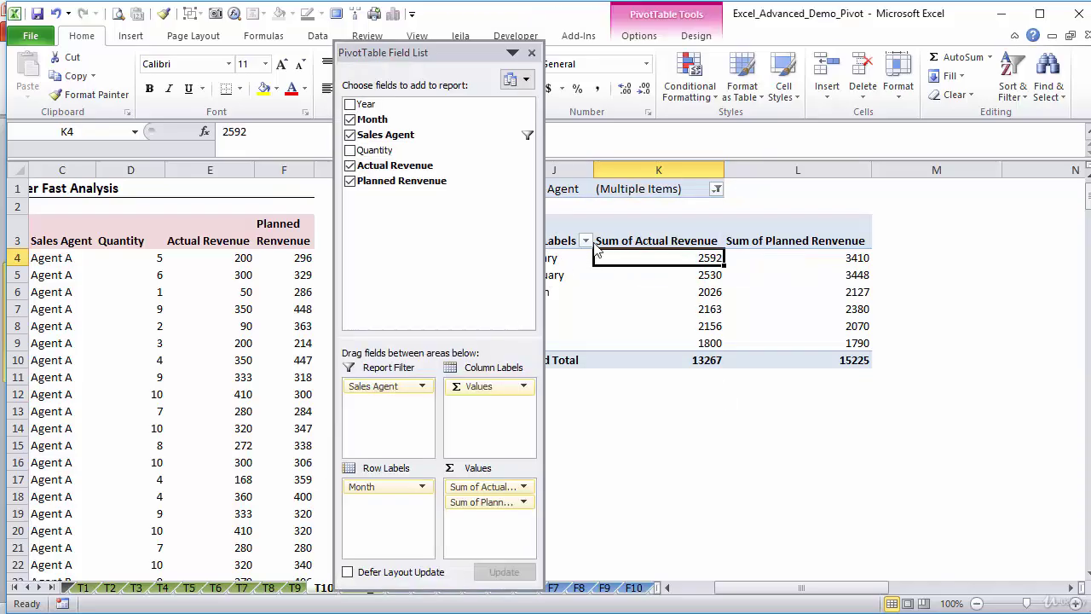
left_click(716, 189)
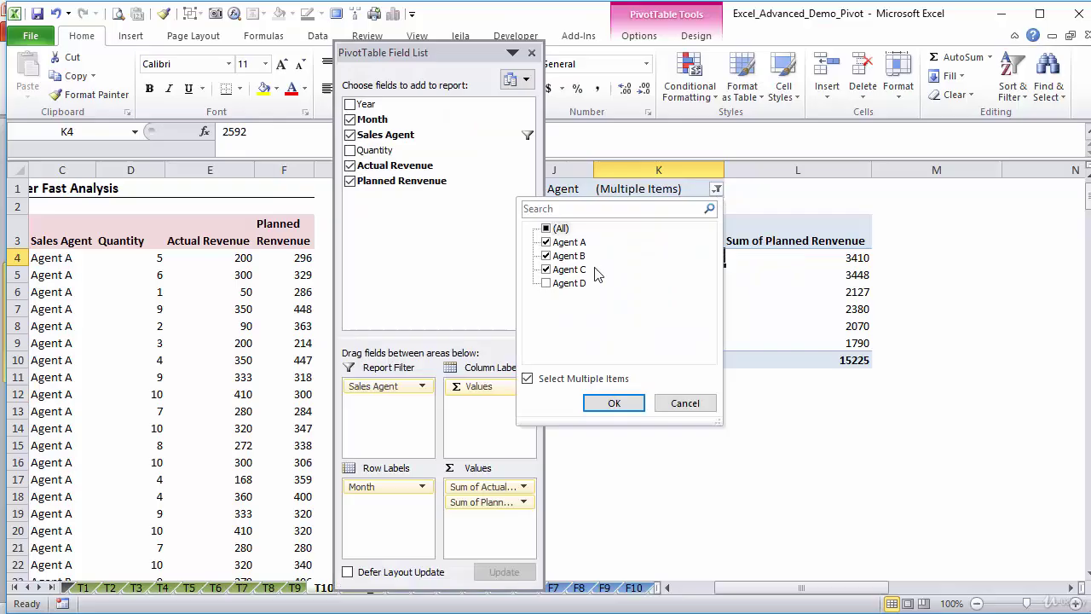
left_click(547, 229)
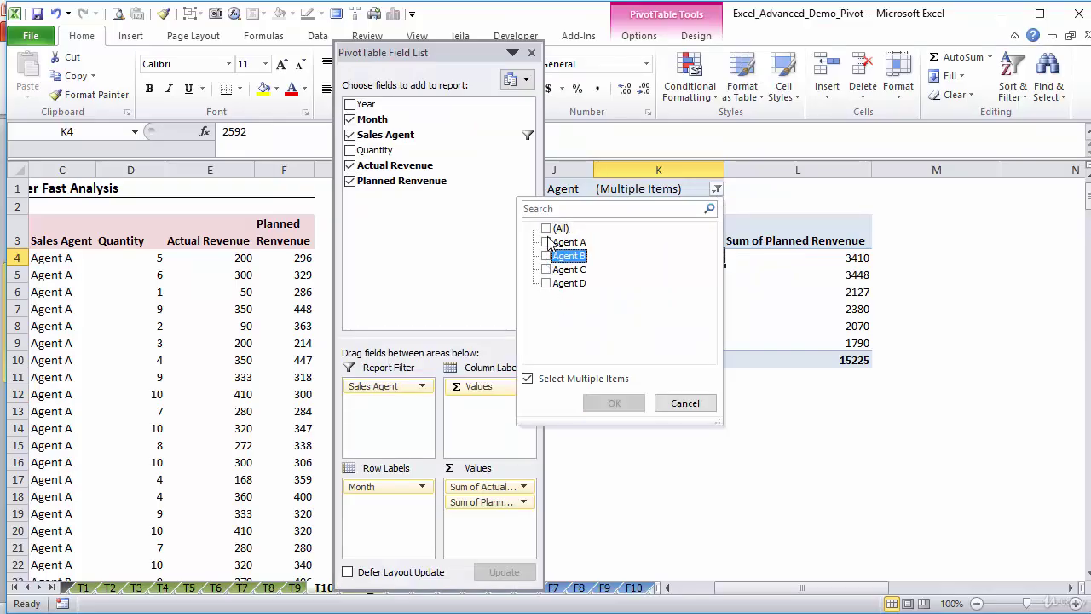
left_click(547, 242)
left_click(613, 403)
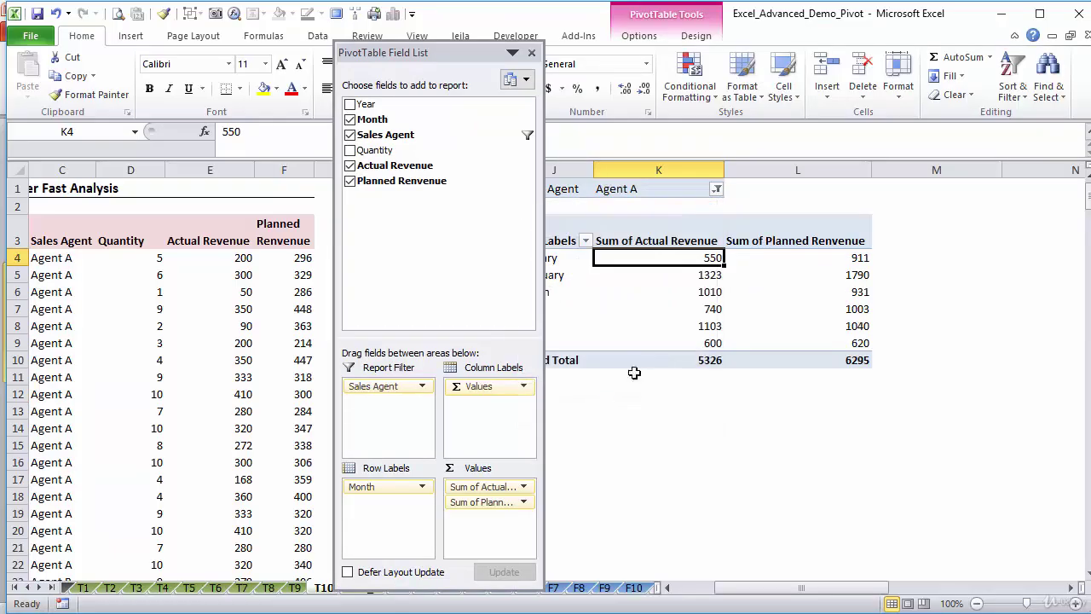
left_click(640, 36)
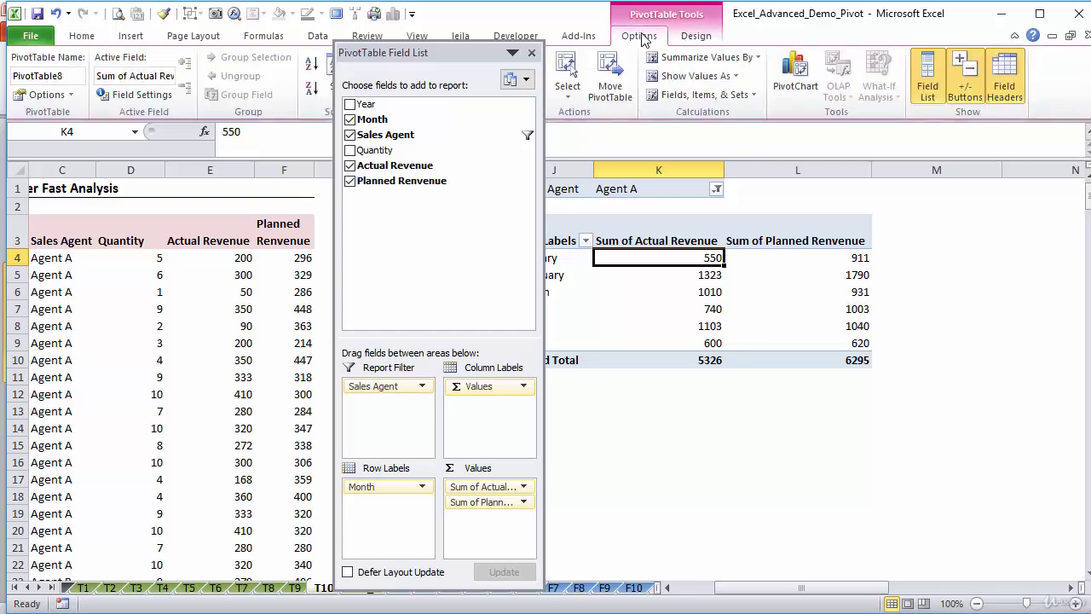
left_click(694, 42)
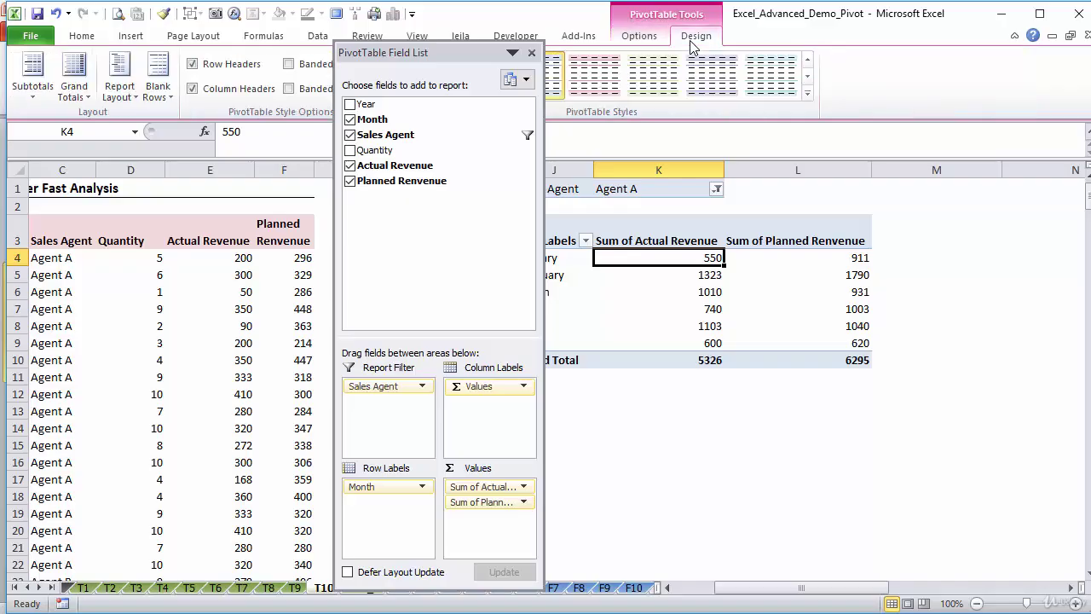
left_click(640, 37)
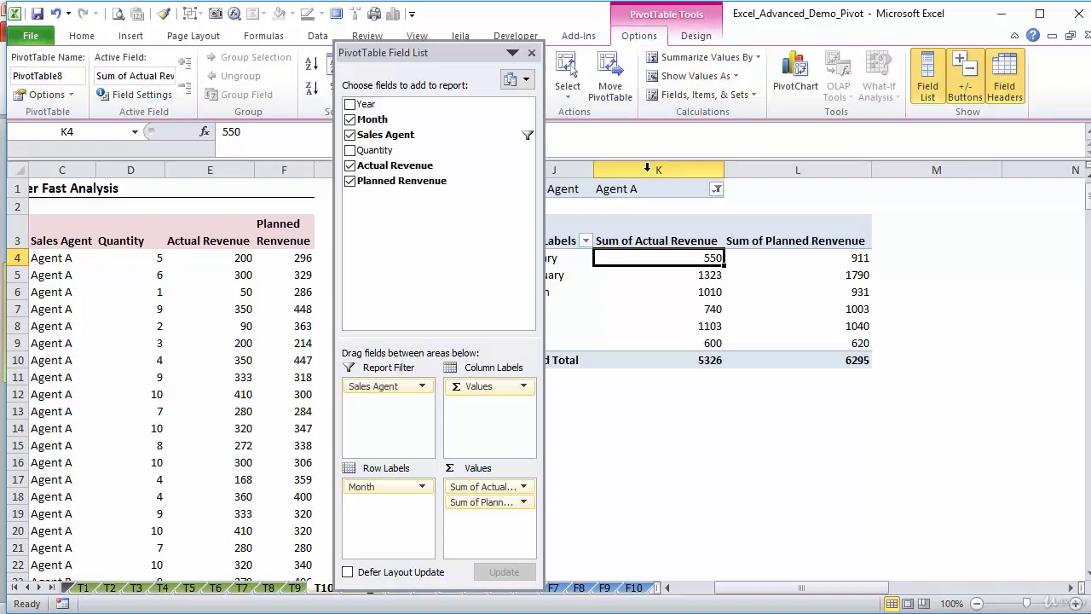
right_click(665, 277)
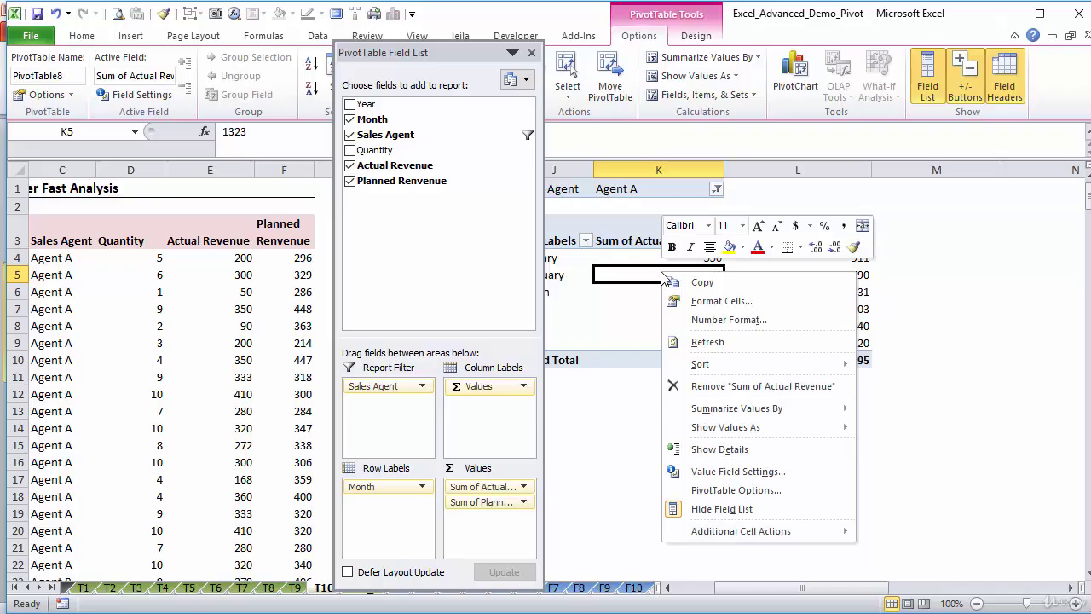
left_click(539, 258)
Move the PivotTable Field List clear of the PivotTable and close it.
left_click_drag(458, 52, 346, 56)
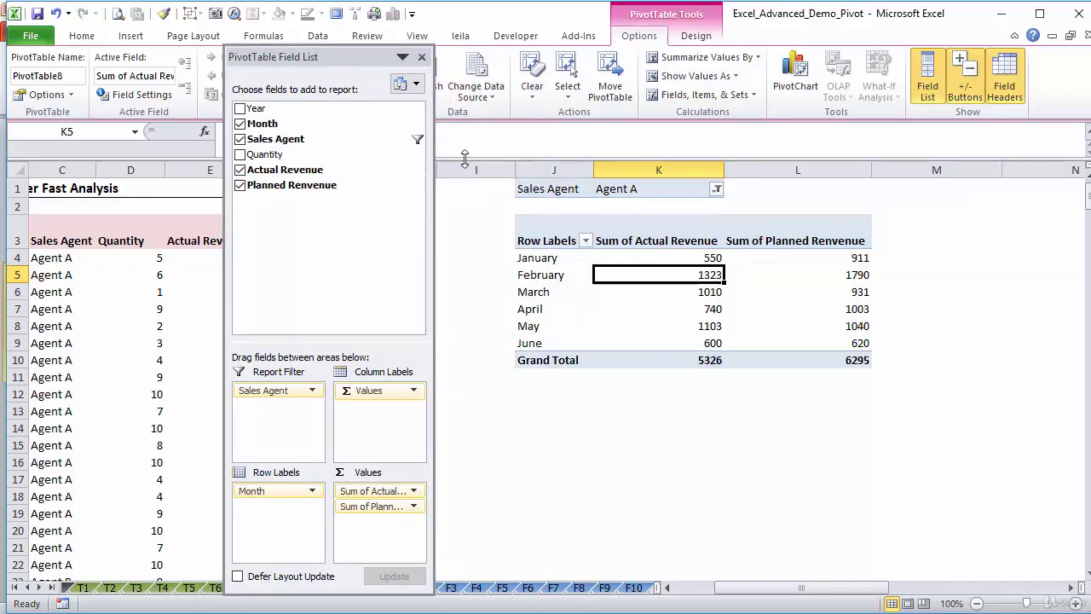
left_click(422, 58)
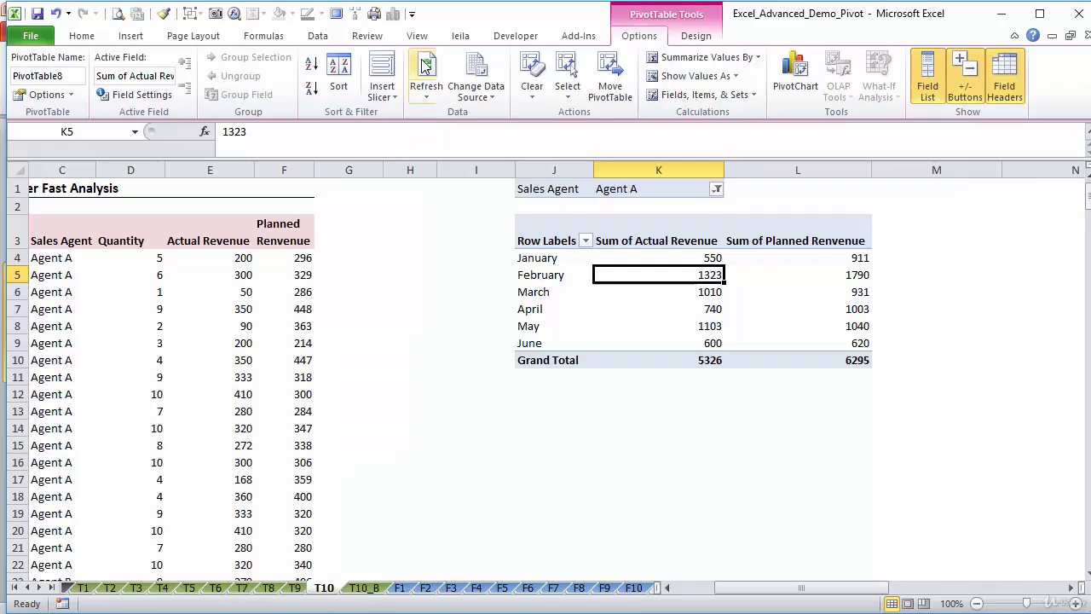
left_click(432, 247)
key("Left")
key("Left")
key("Right")
key("Right")
key("Right")
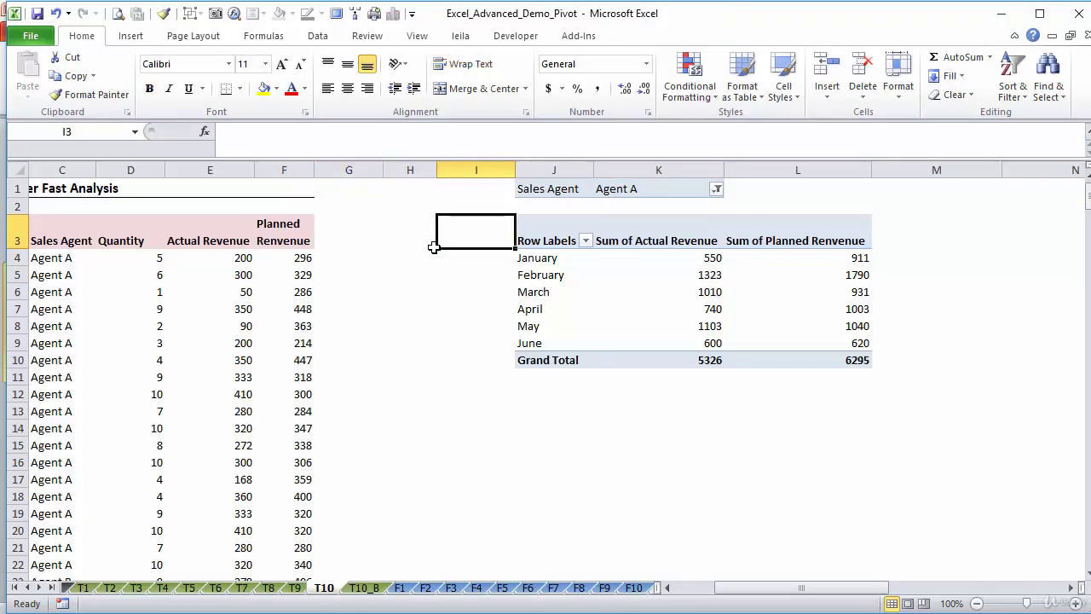
key("Right")
key("Down")
key("Right")
key("Right")
key("Up")
key("Left")
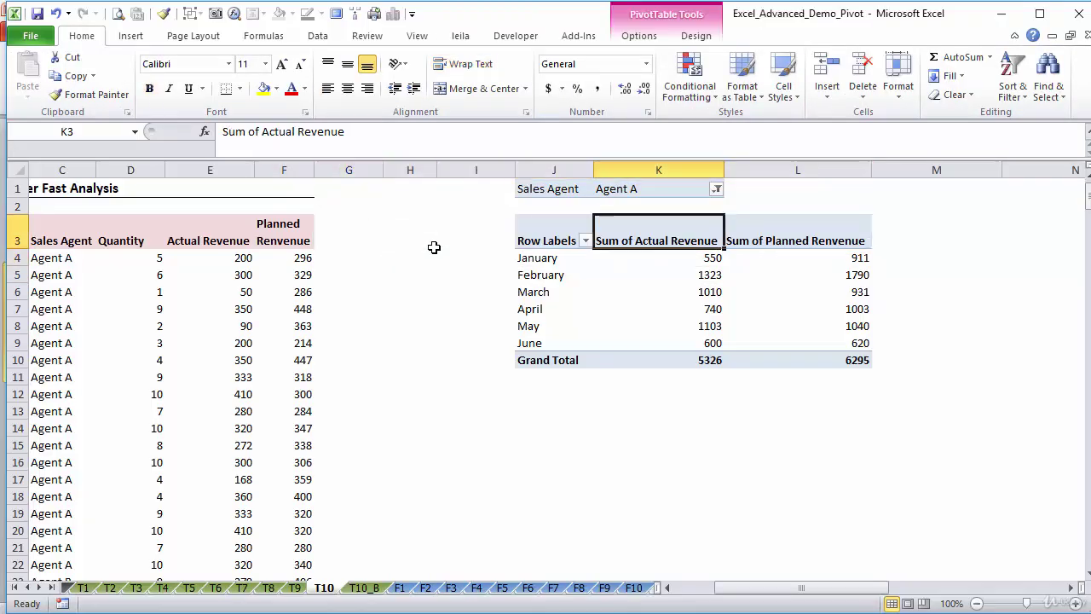
Display the PivotTable Field List for the revenue PivotTable again.
left_click(641, 38)
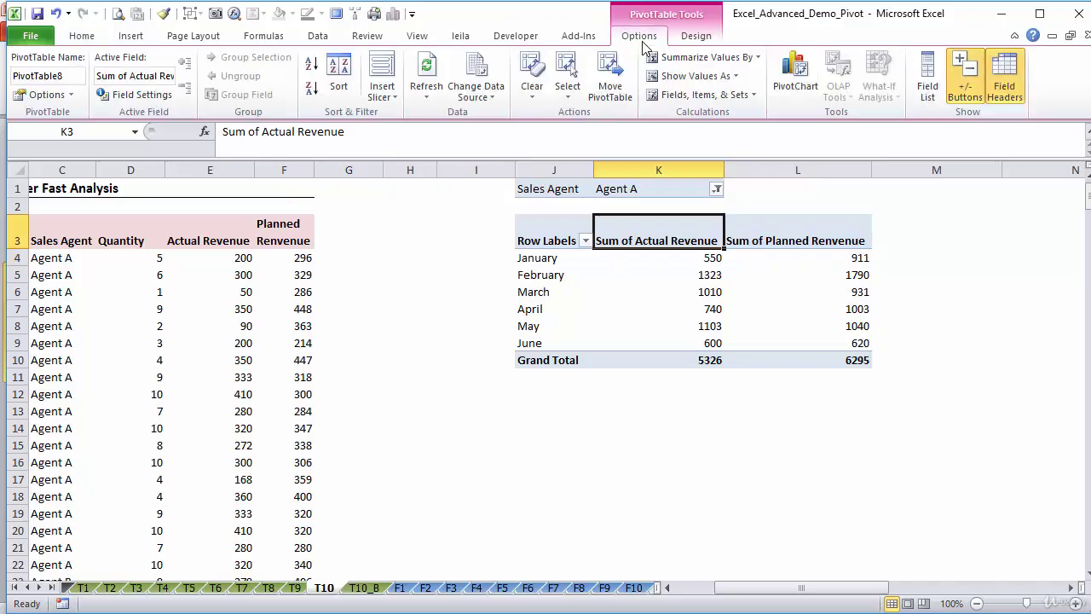
left_click(929, 87)
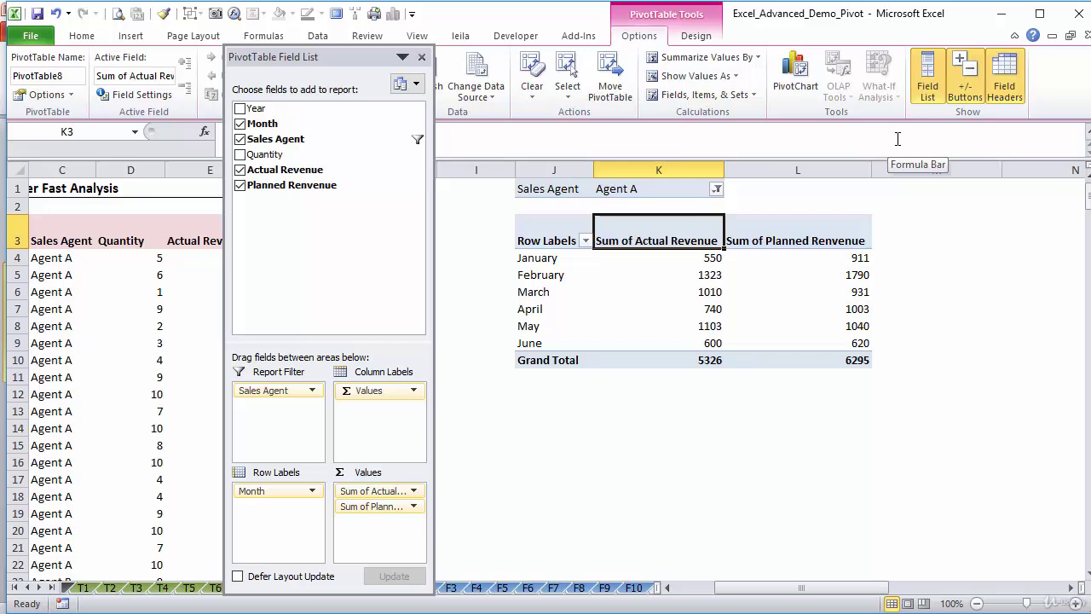
Hide the field headers of the PivotTable so the Row Labels caption is not displayed.
left_click(549, 239)
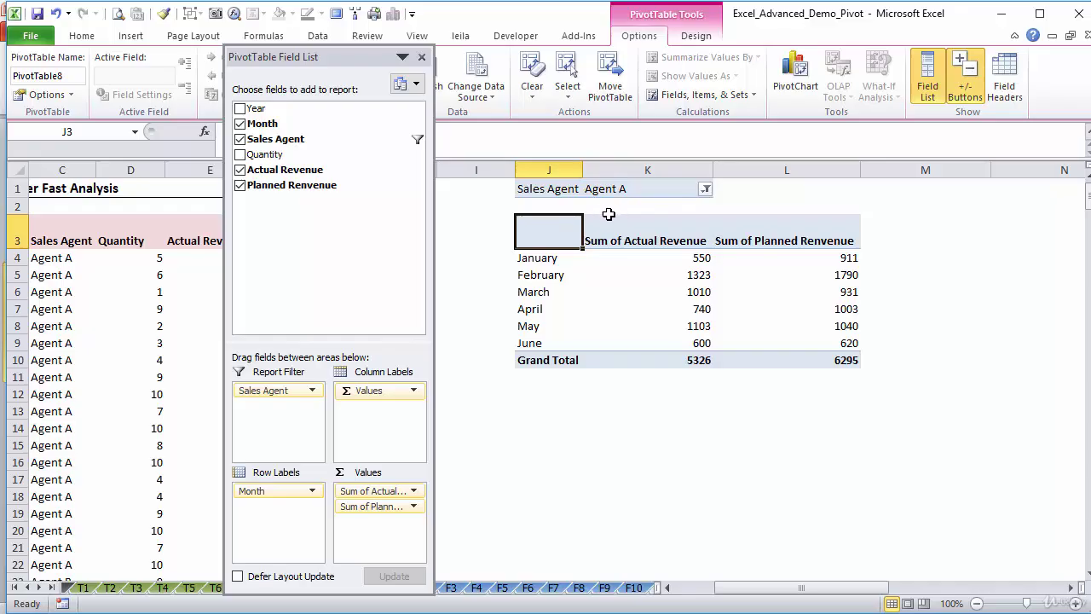
left_click(1006, 86)
left_click(1007, 89)
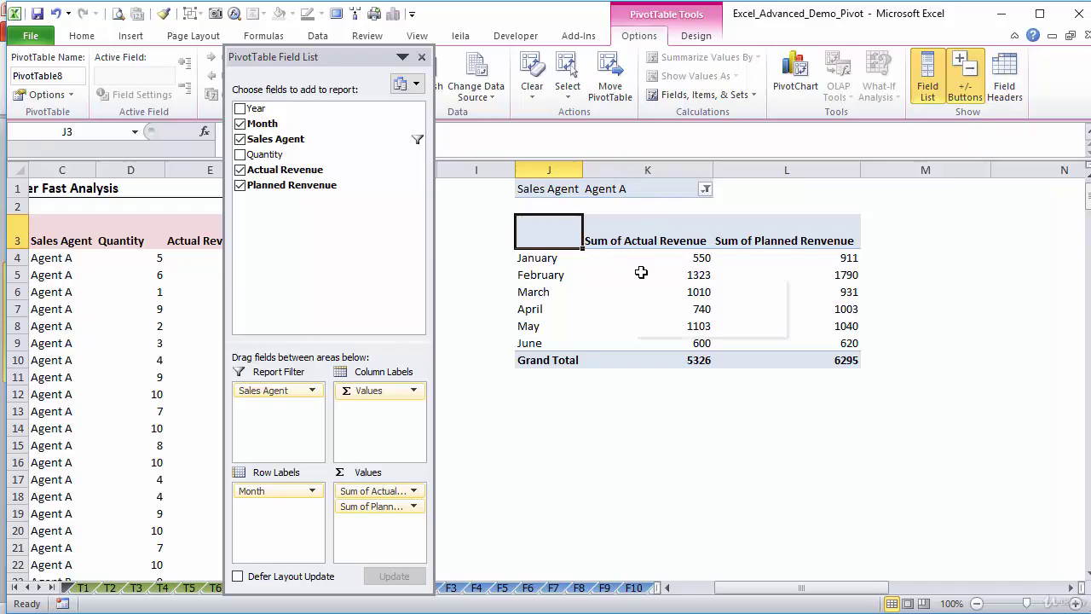
left_click(964, 79)
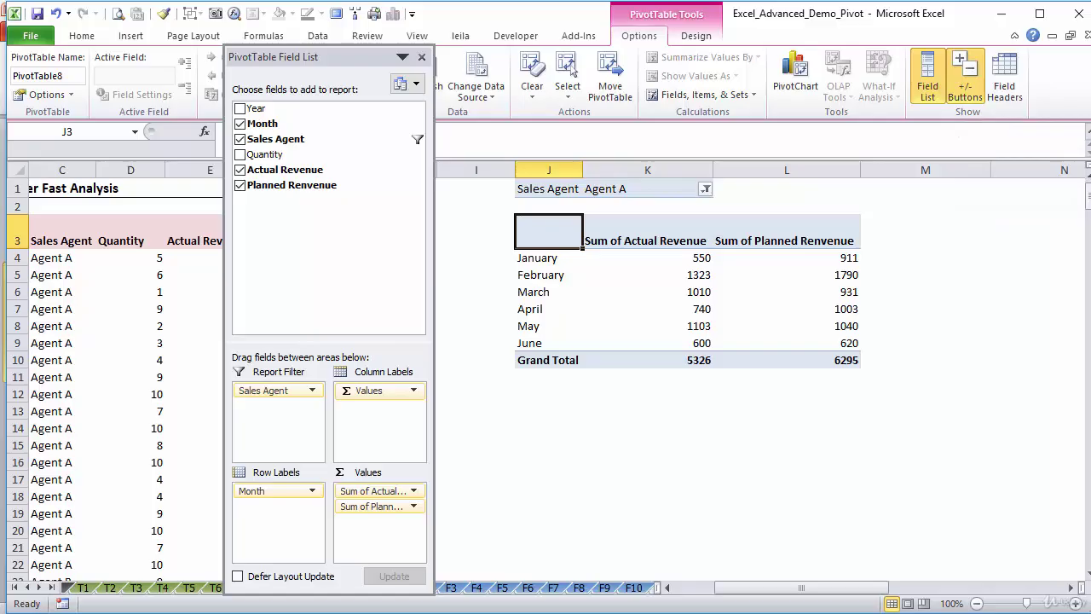
Include all agents in the Sales Agent filter and move the Sales Agent field to the row labels below Month.
left_click(705, 189)
left_click(535, 228)
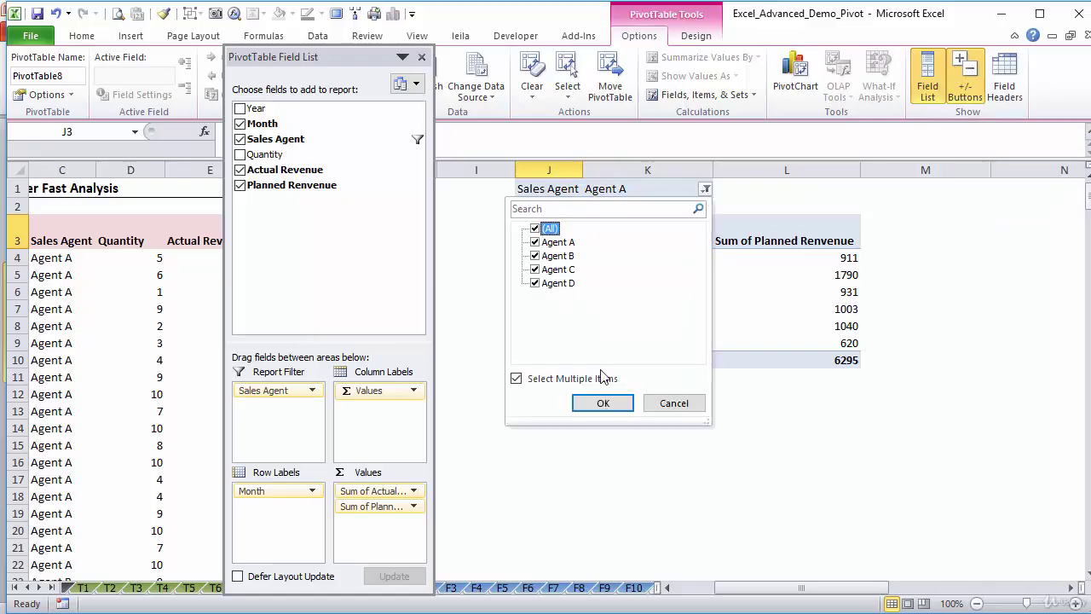
left_click(602, 403)
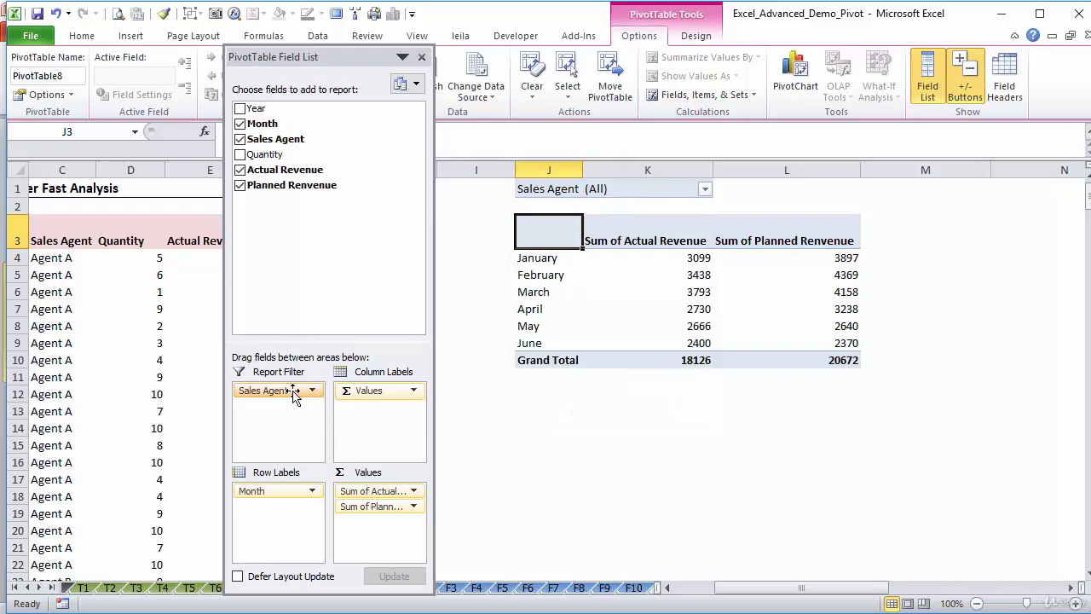
left_click_drag(290, 391, 290, 523)
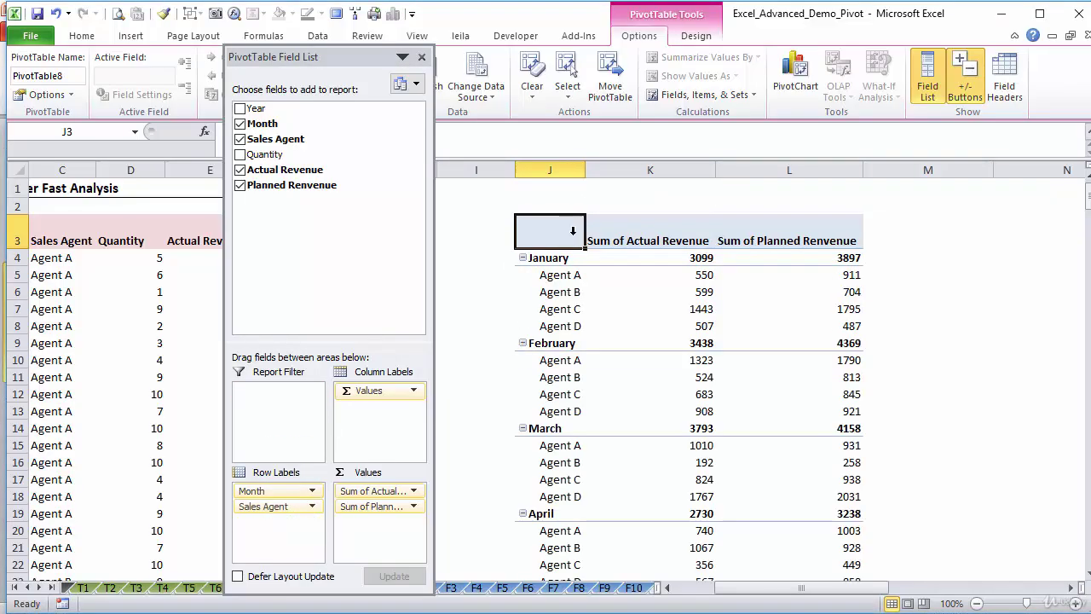
Collapse the January and February groups in the PivotTable.
left_click(524, 258)
left_click(522, 274)
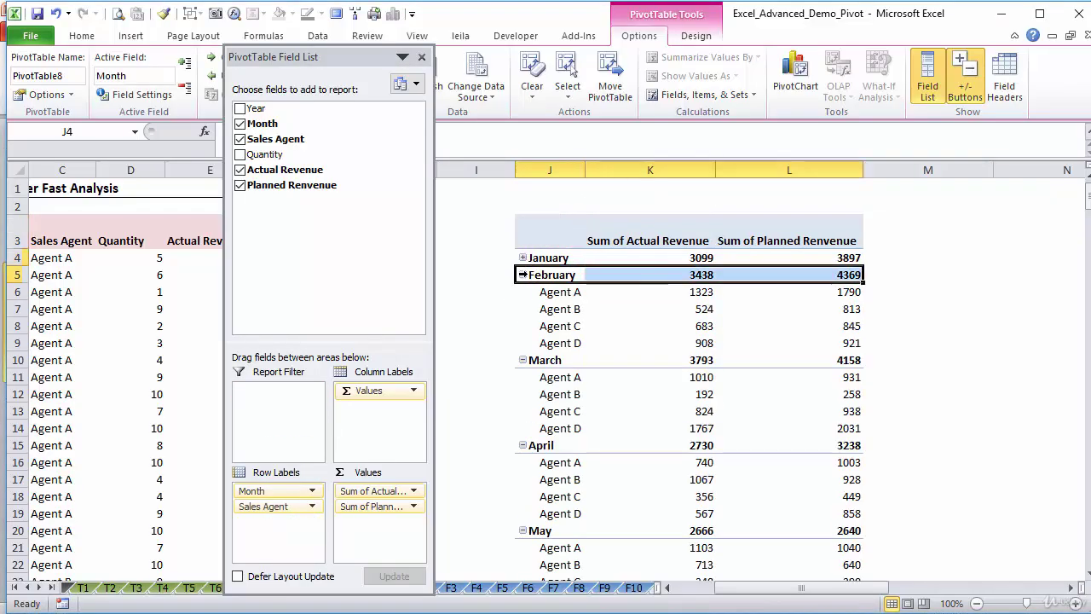
left_click(523, 275)
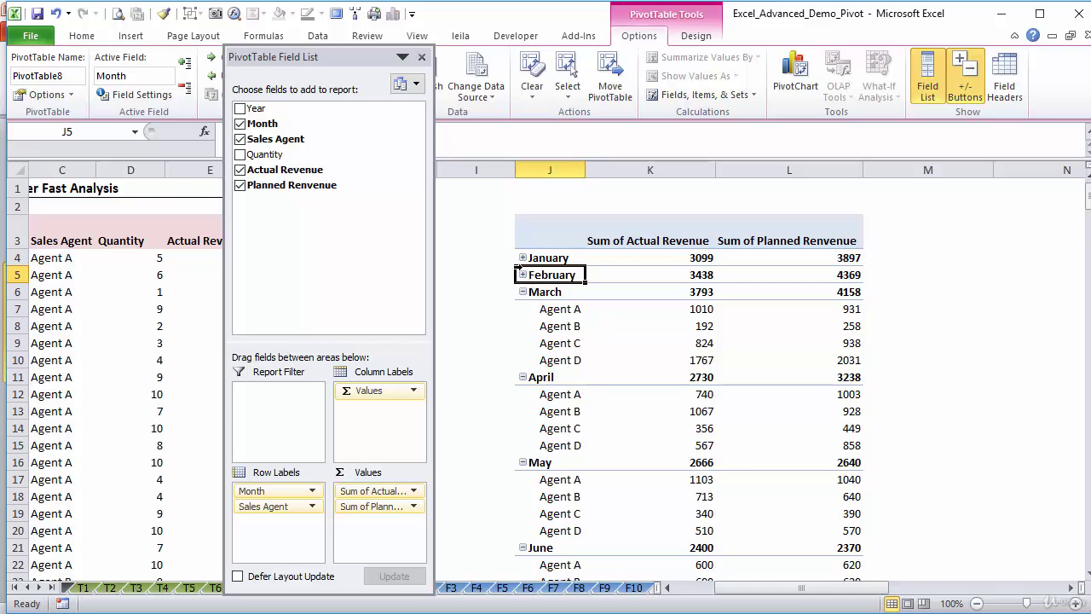
Hide the expand and collapse buttons of the PivotTable and turn them back on.
left_click(966, 90)
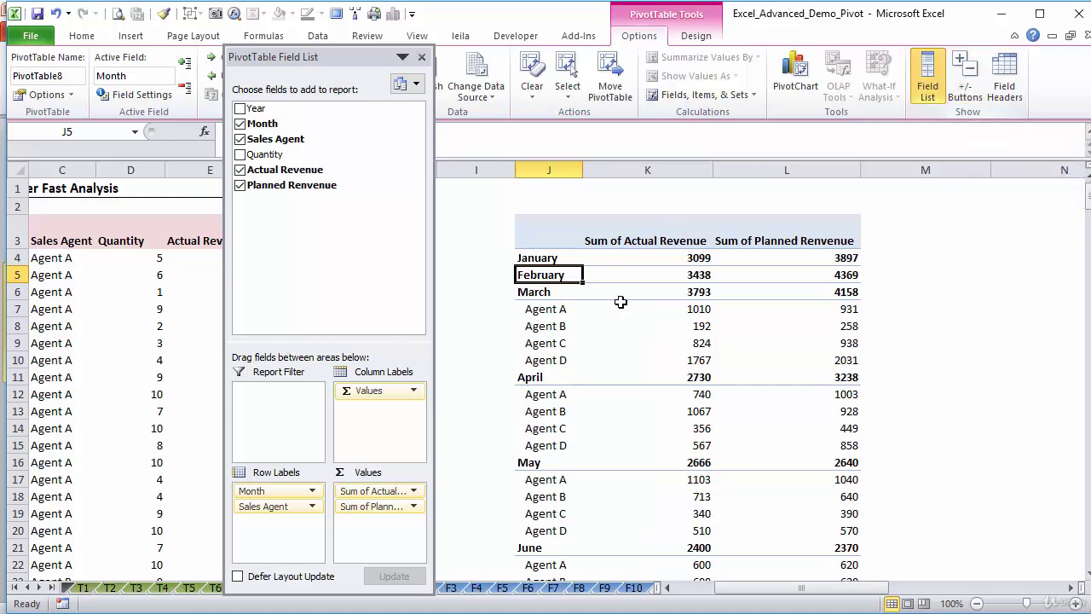
left_click(549, 329)
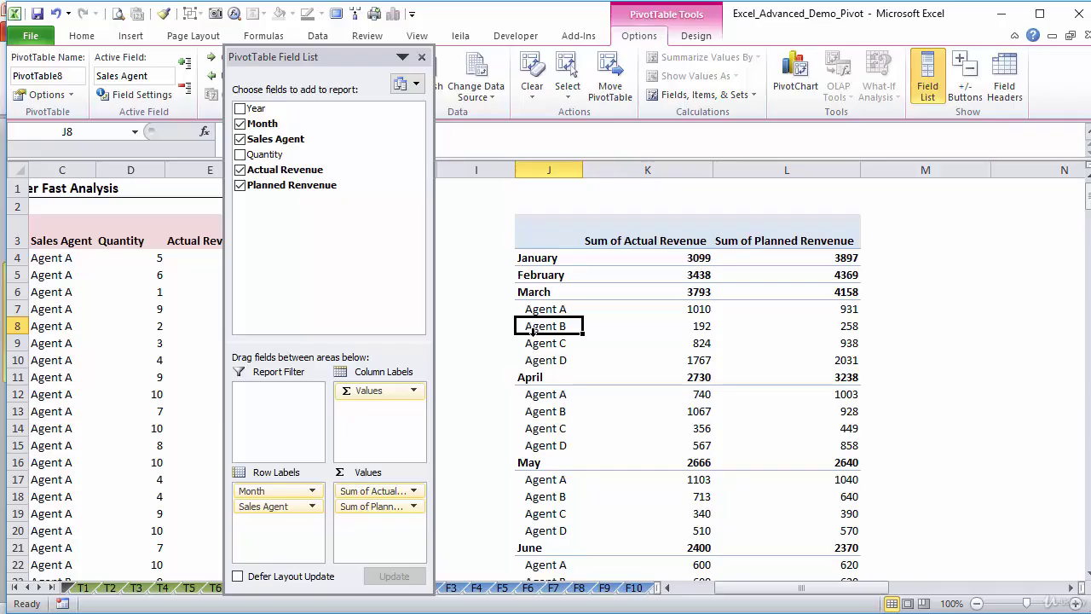
left_click(966, 81)
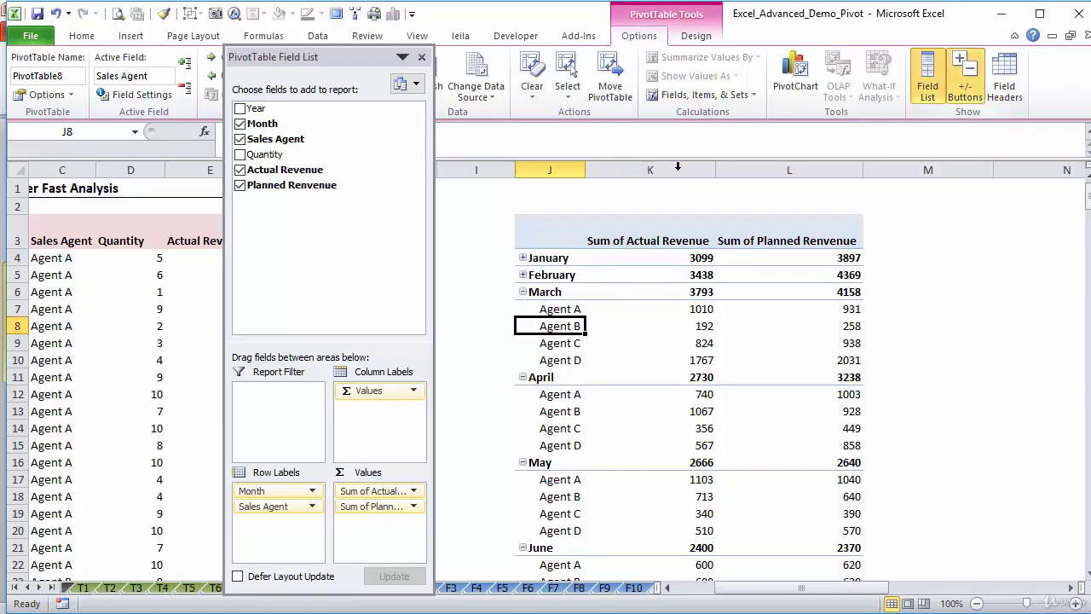
Expand the February and January groups to list their sales agents.
left_click(522, 274)
left_click(523, 258)
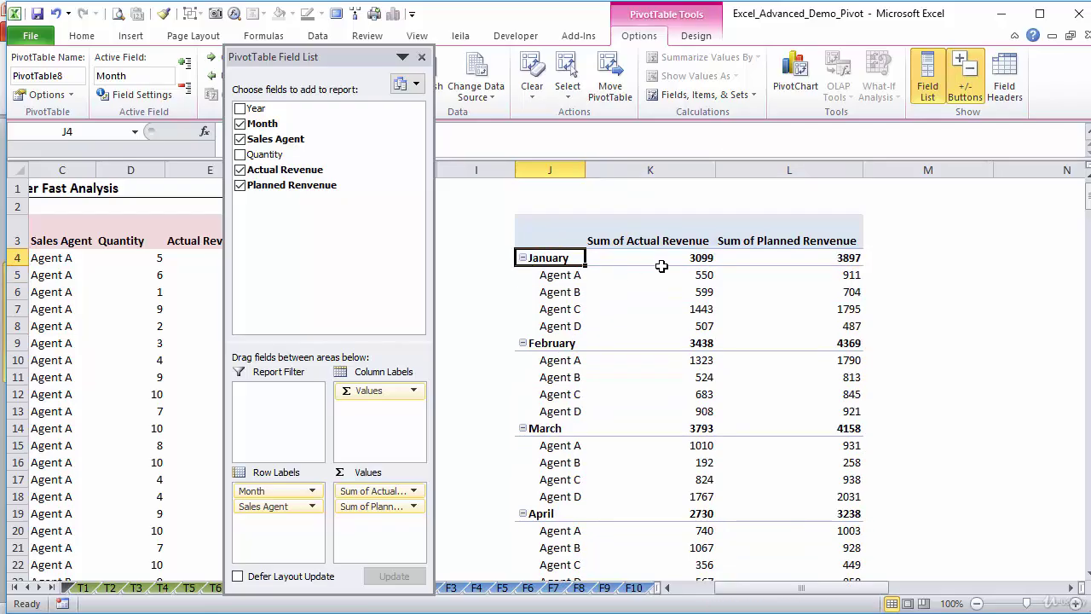
Rename the Sum of Actual Revenue header in K3 as "Actual Revenue" followed by a trailing space.
left_click(649, 240)
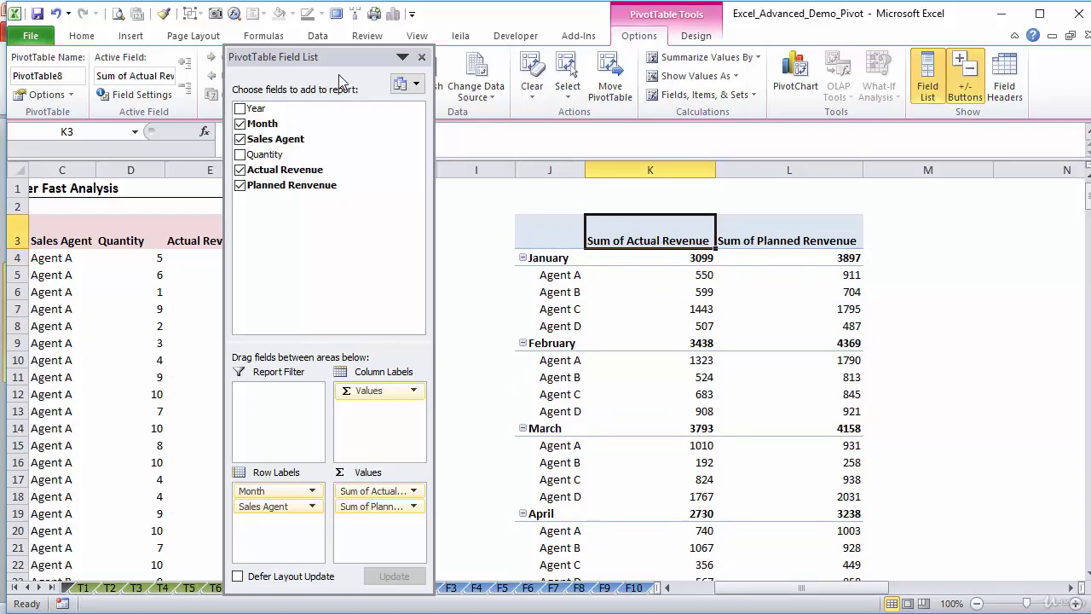
left_click_drag(345, 56, 369, 214)
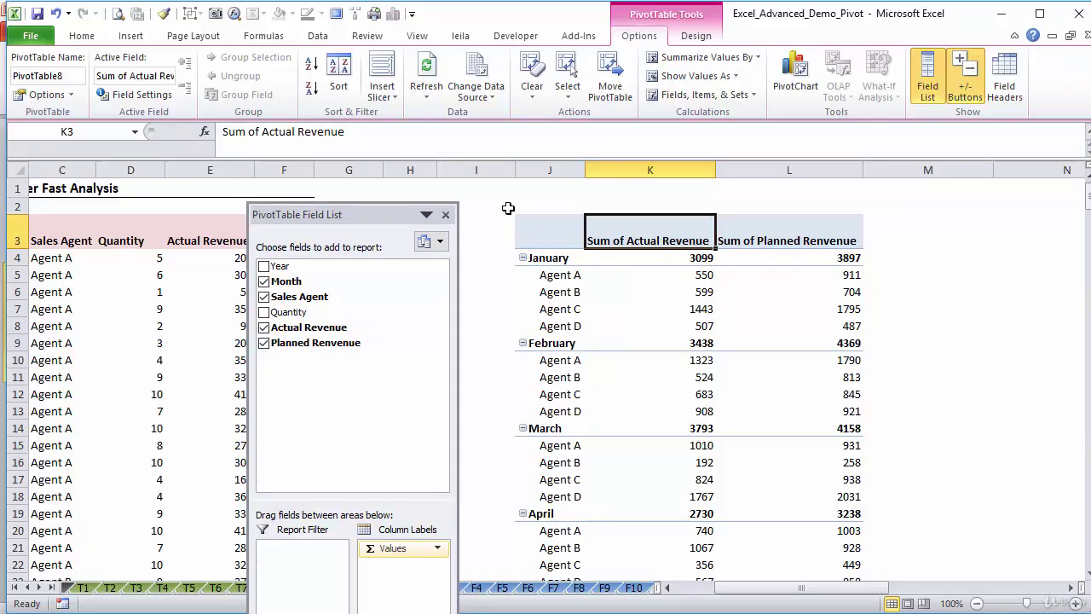
left_click_drag(262, 132, 186, 120)
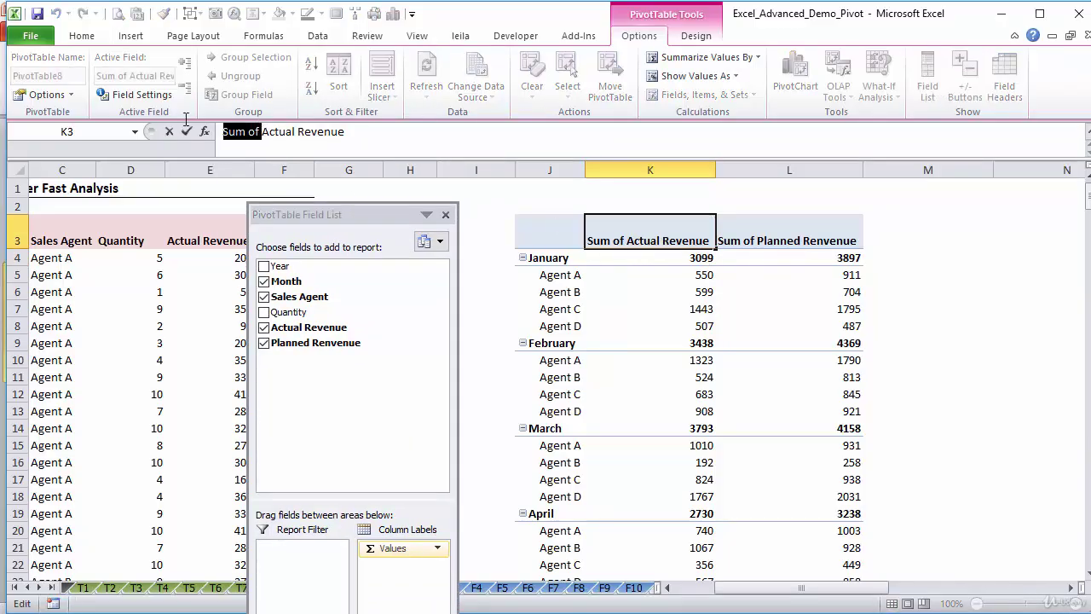
key("BackSpace")
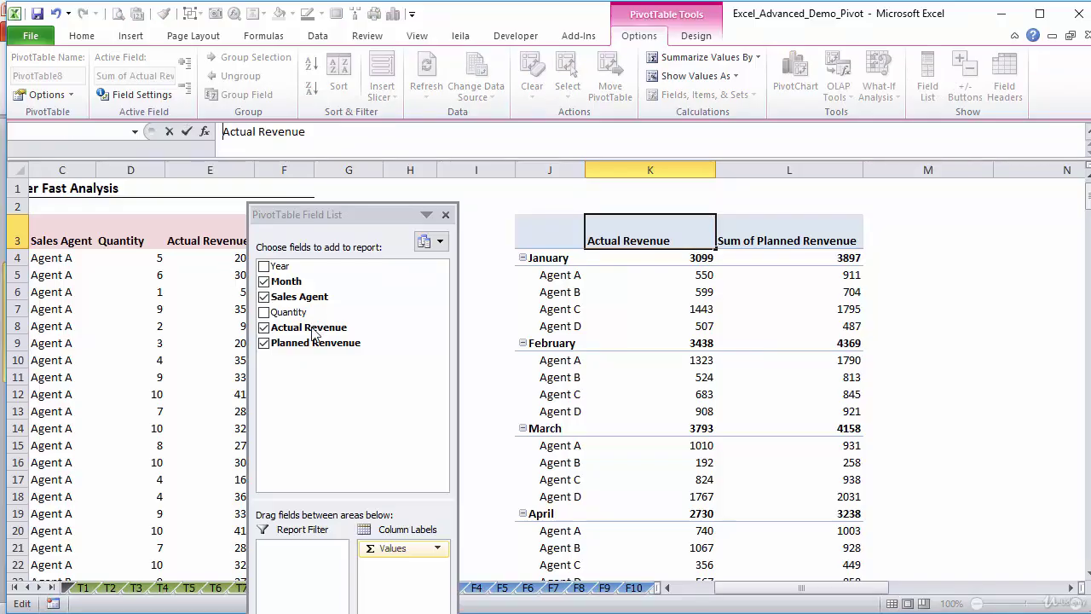
key("Return")
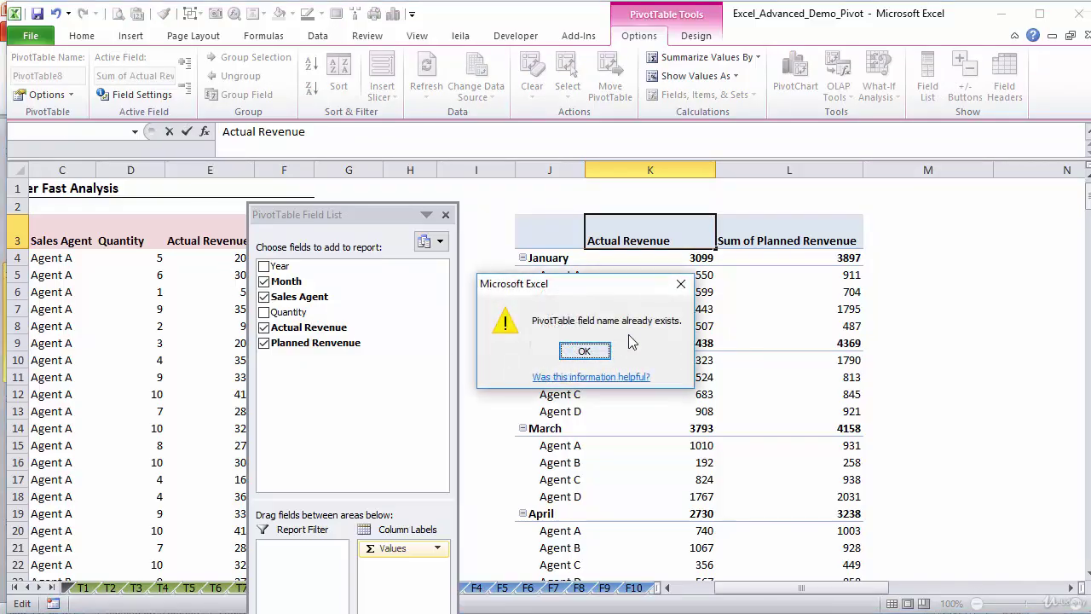
left_click(584, 353)
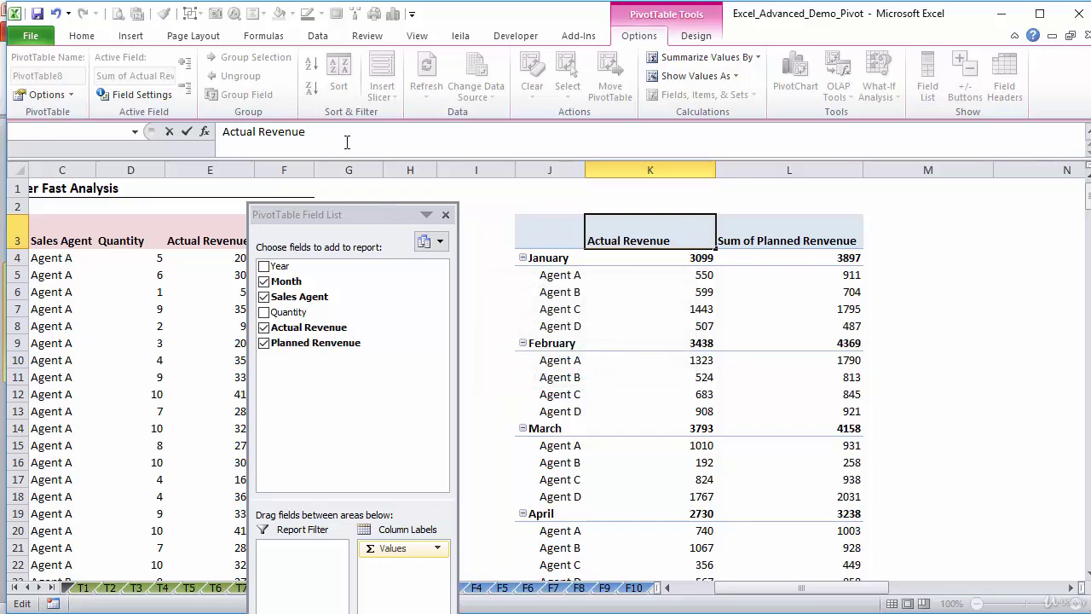
key("Return")
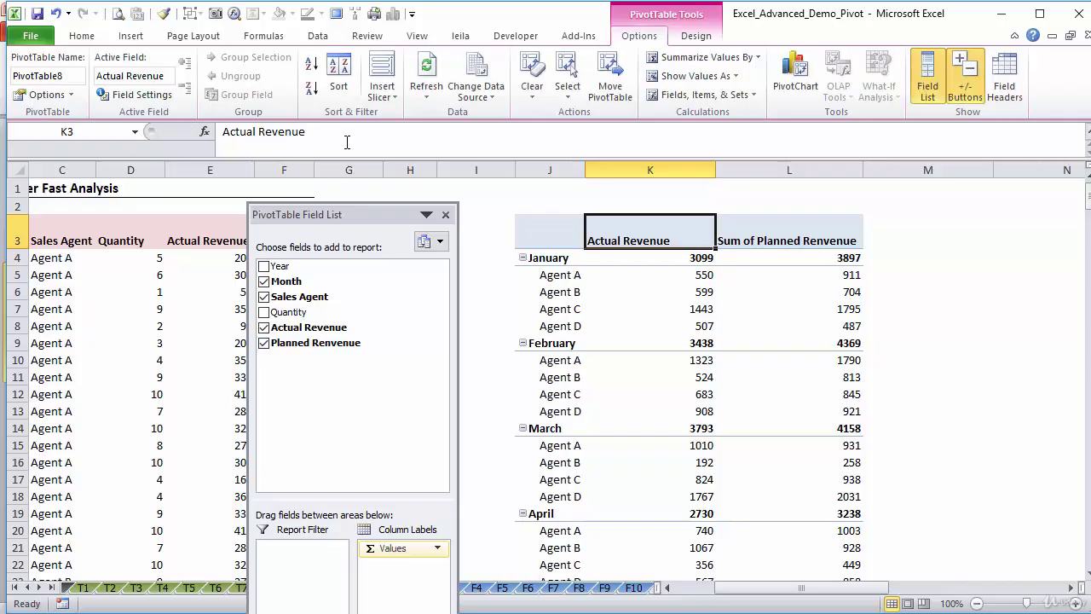
Rename the Sum of Planned Renvenue header in L3 as "Planned Renvenue" followed by a trailing space.
left_click(750, 232)
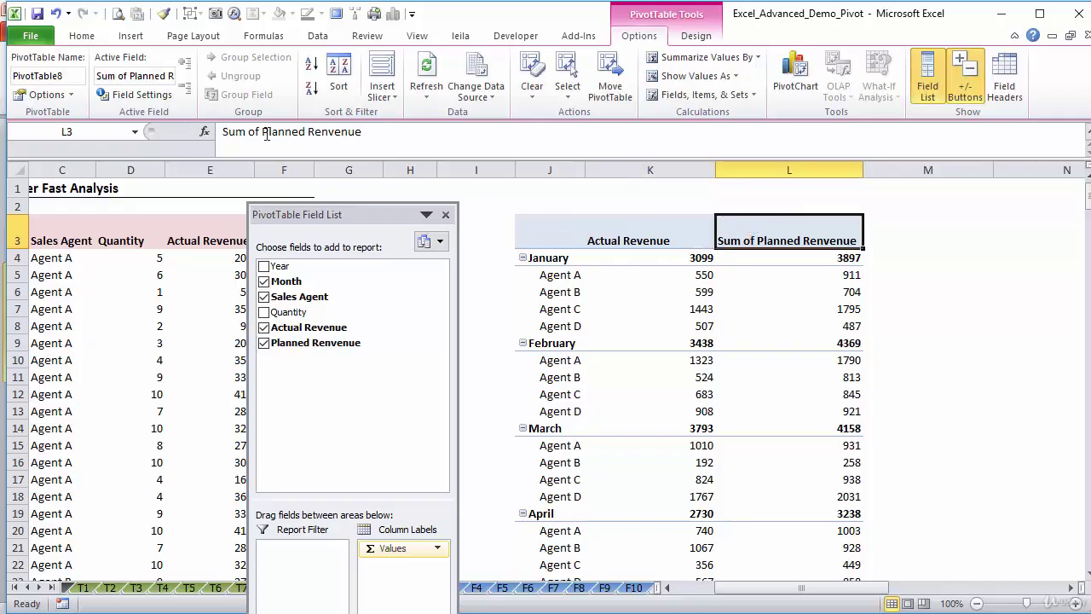
left_click_drag(267, 135, 220, 131)
key("BackSpace")
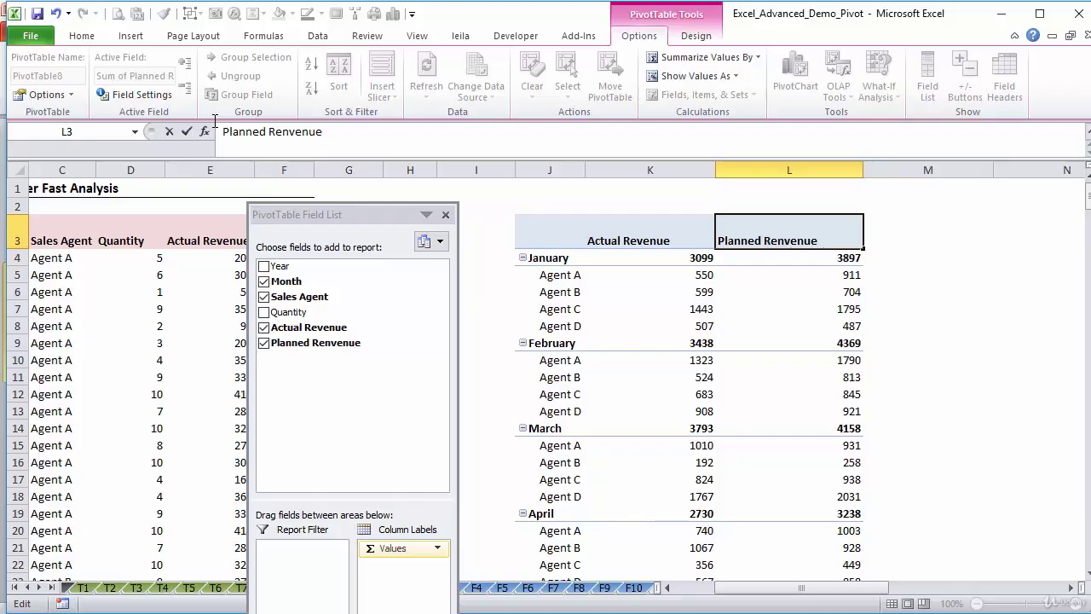
key("Return")
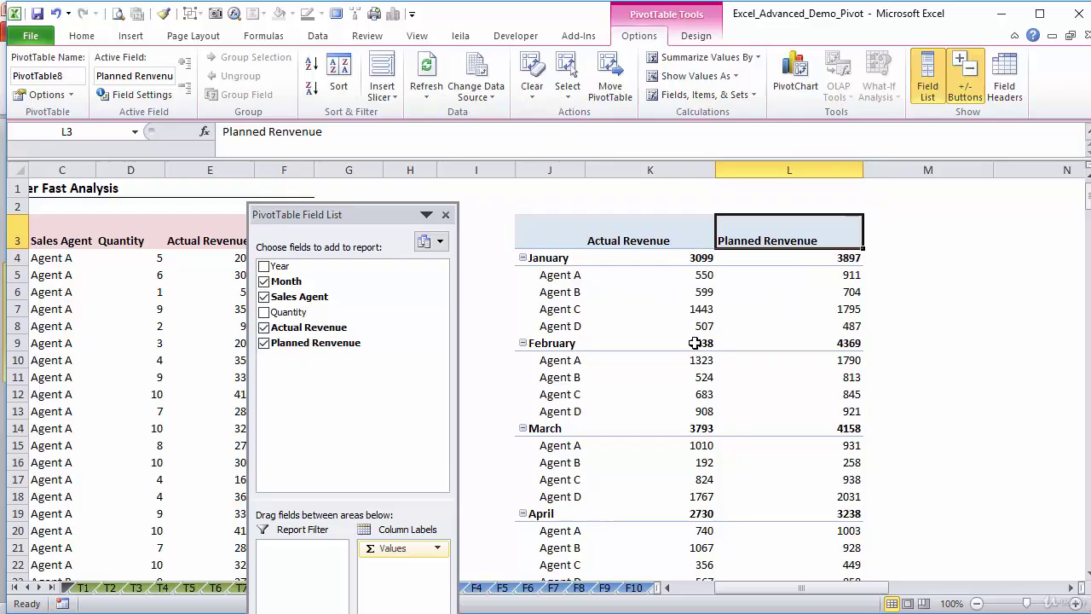
Format the Actual Revenue value field as Number with 0 decimal places and the 1000 separator.
right_click(700, 279)
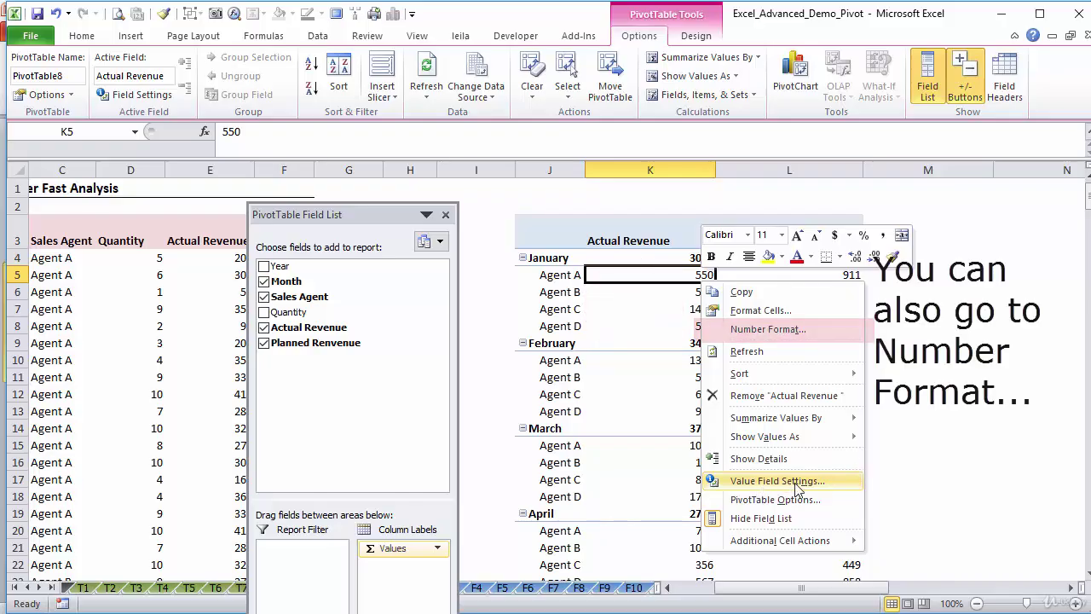
left_click(767, 483)
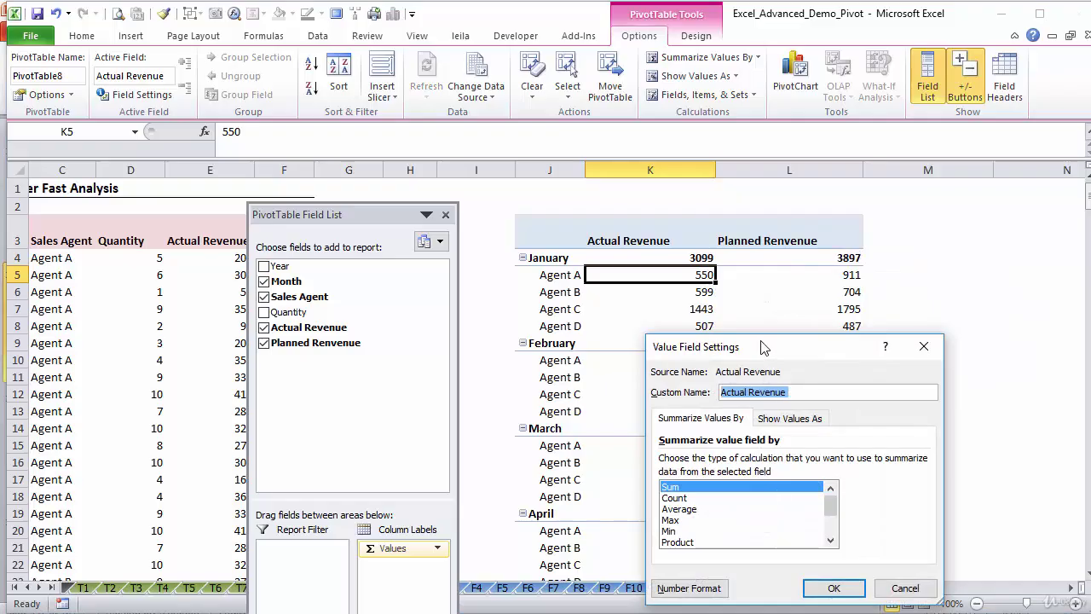
left_click_drag(763, 346, 647, 225)
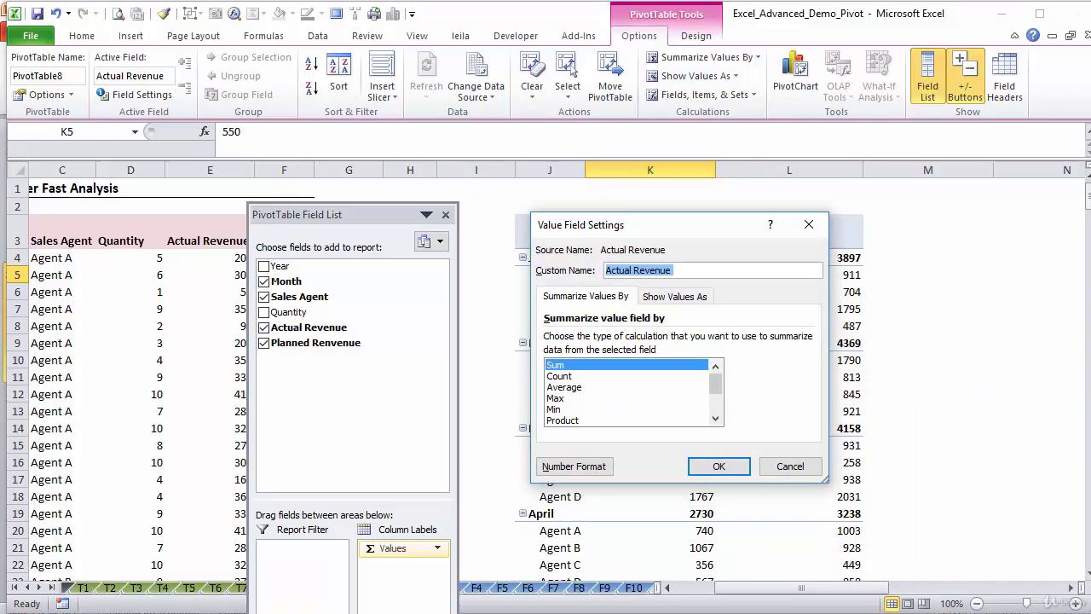
left_click(692, 271)
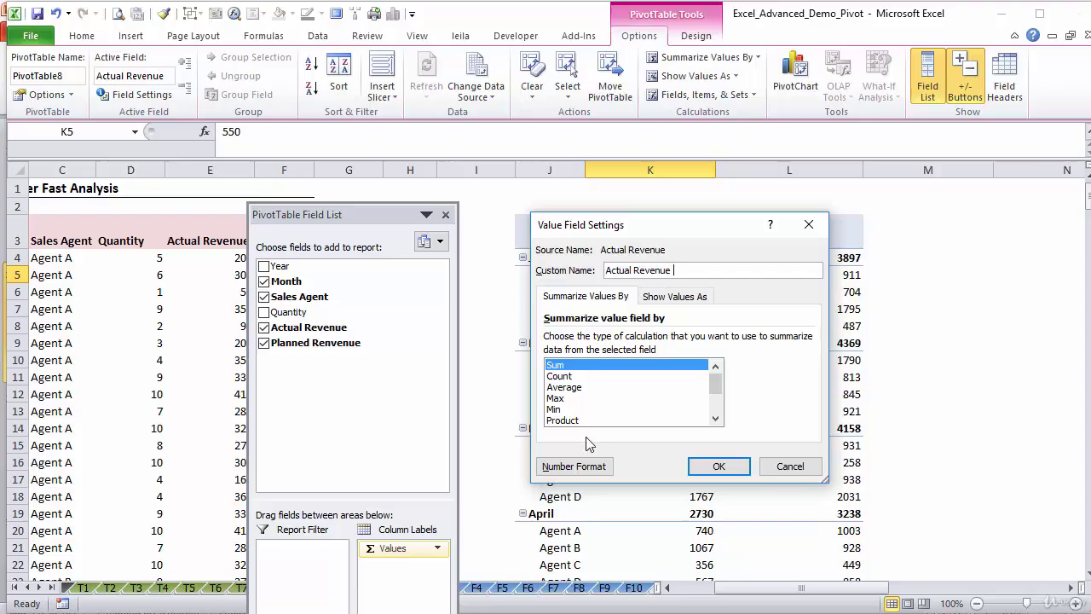
left_click(582, 467)
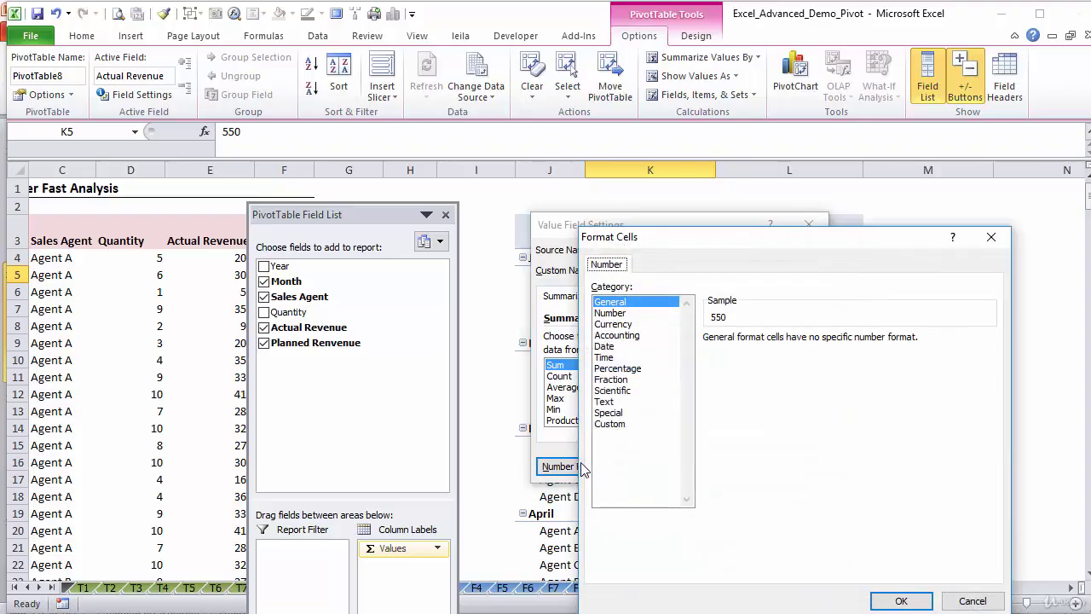
left_click_drag(707, 245, 650, 178)
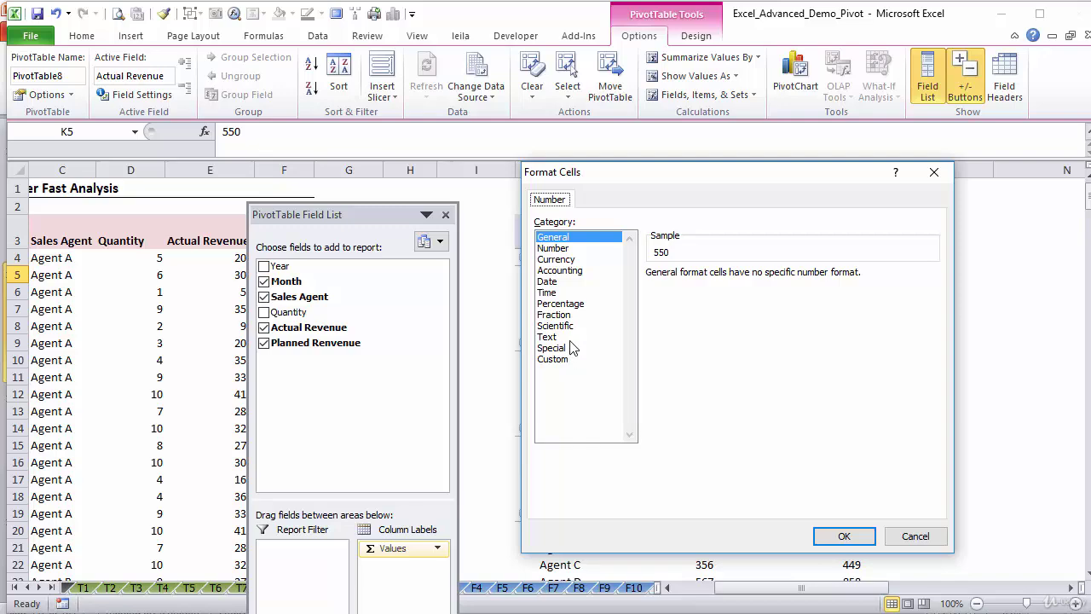
left_click(563, 249)
left_click(757, 279)
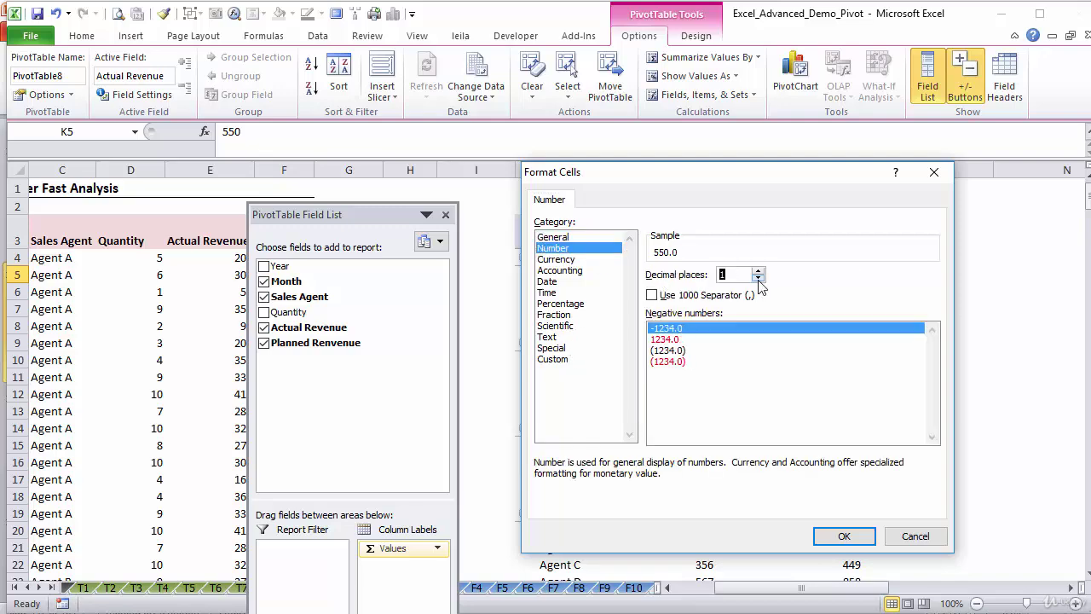
left_click(758, 278)
left_click(653, 295)
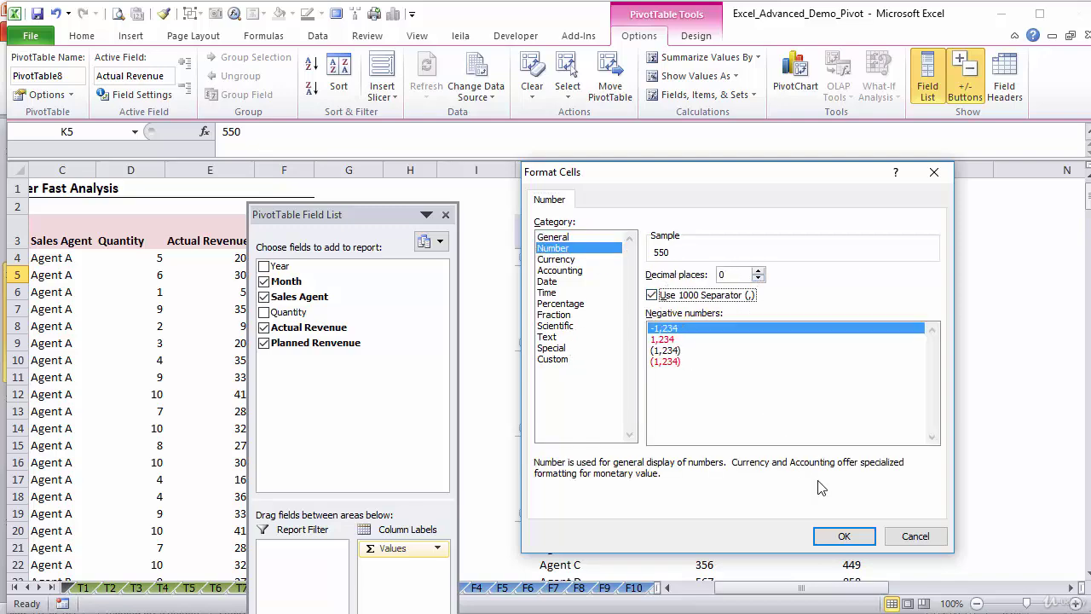
left_click(843, 537)
left_click(718, 466)
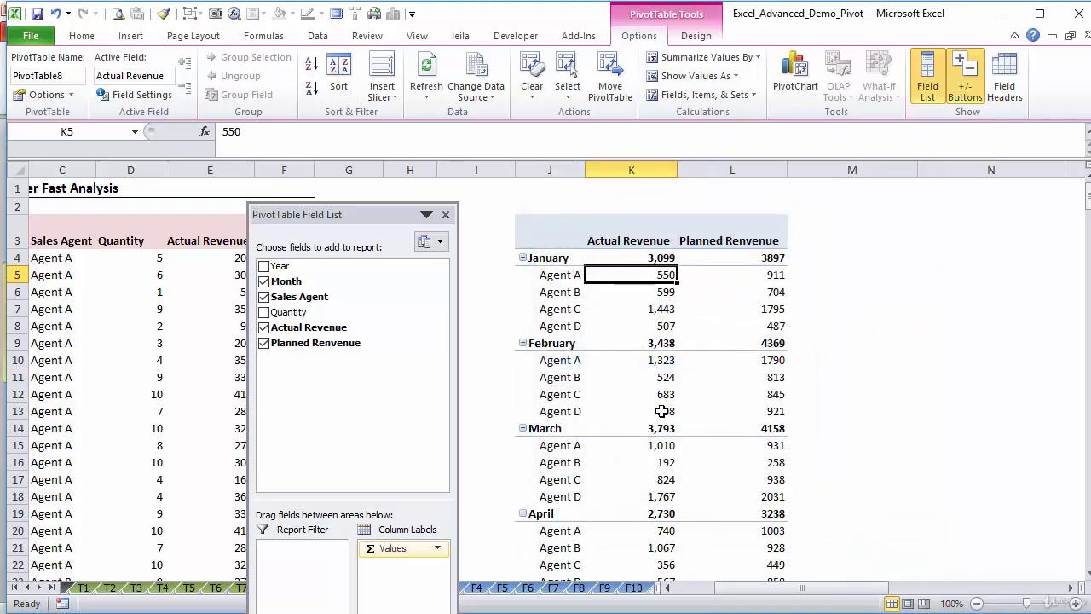
Format the Planned Renvenue value field as Number with 0 decimal places and the 1000 separator.
left_click(763, 291)
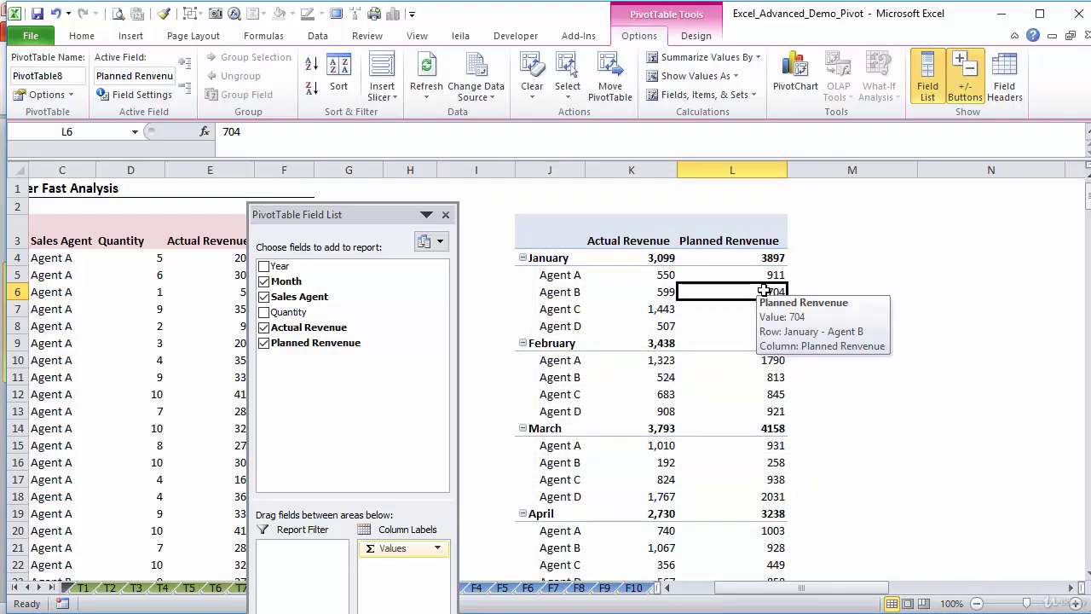
left_click_drag(660, 283, 772, 318)
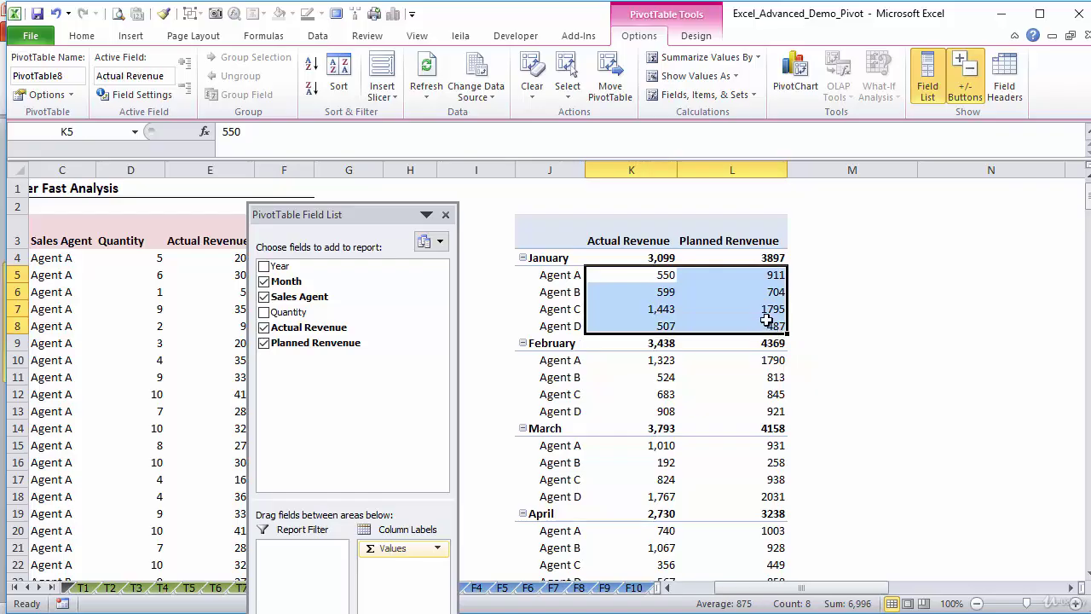
left_click(768, 312)
right_click(768, 312)
mouse_move(803, 452)
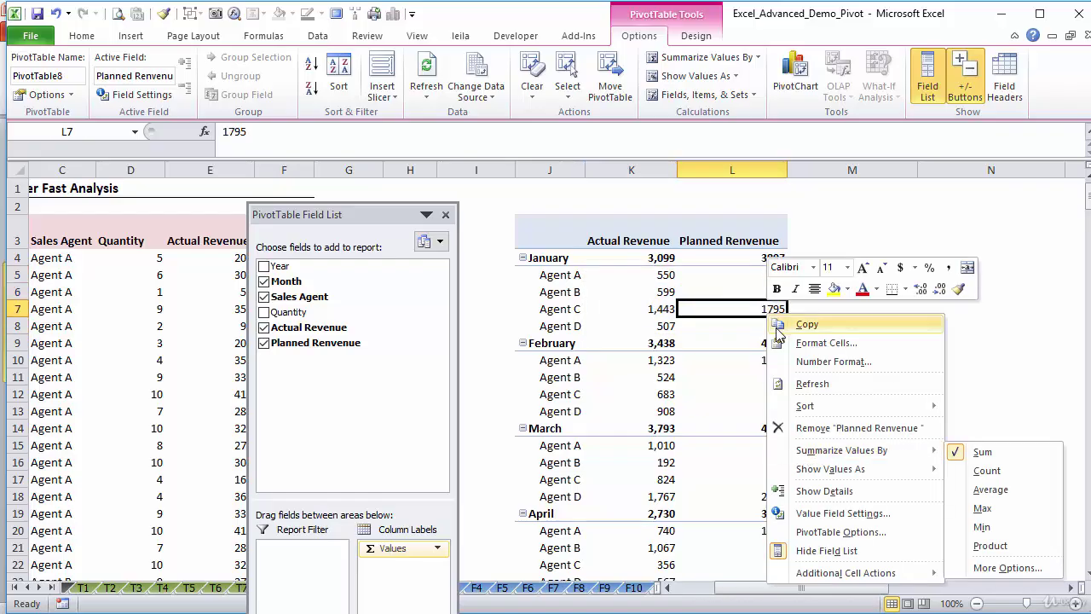
left_click(818, 514)
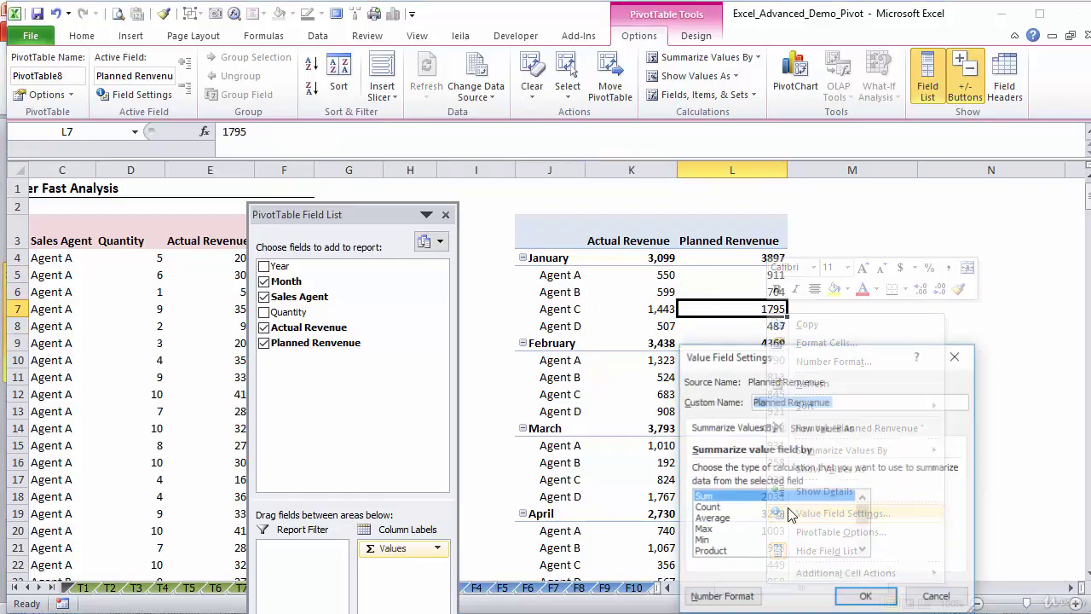
left_click(724, 596)
left_click(663, 313)
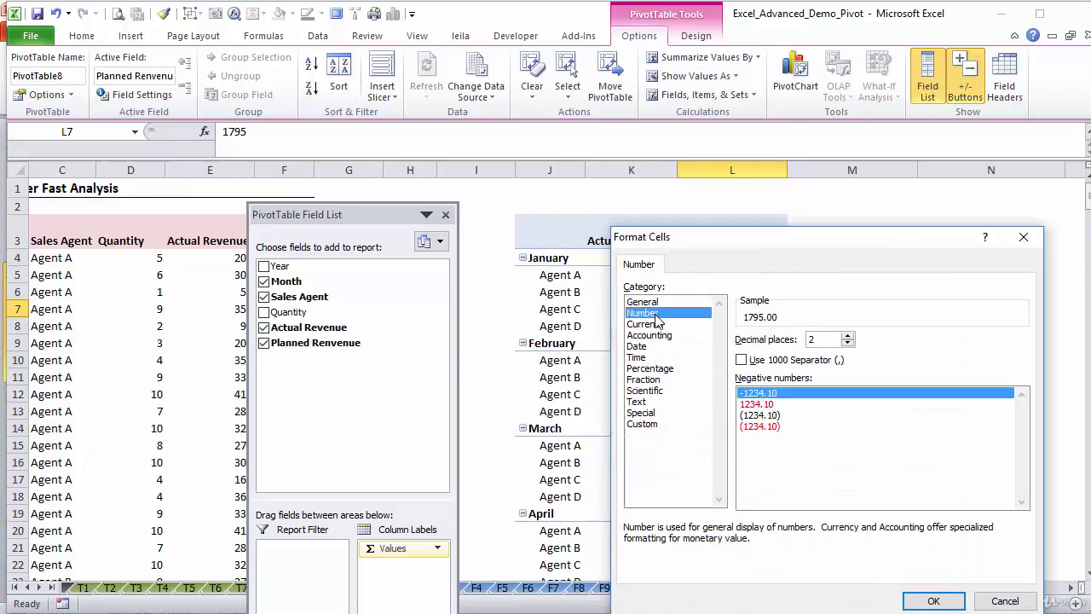
left_click(847, 343)
left_click(848, 343)
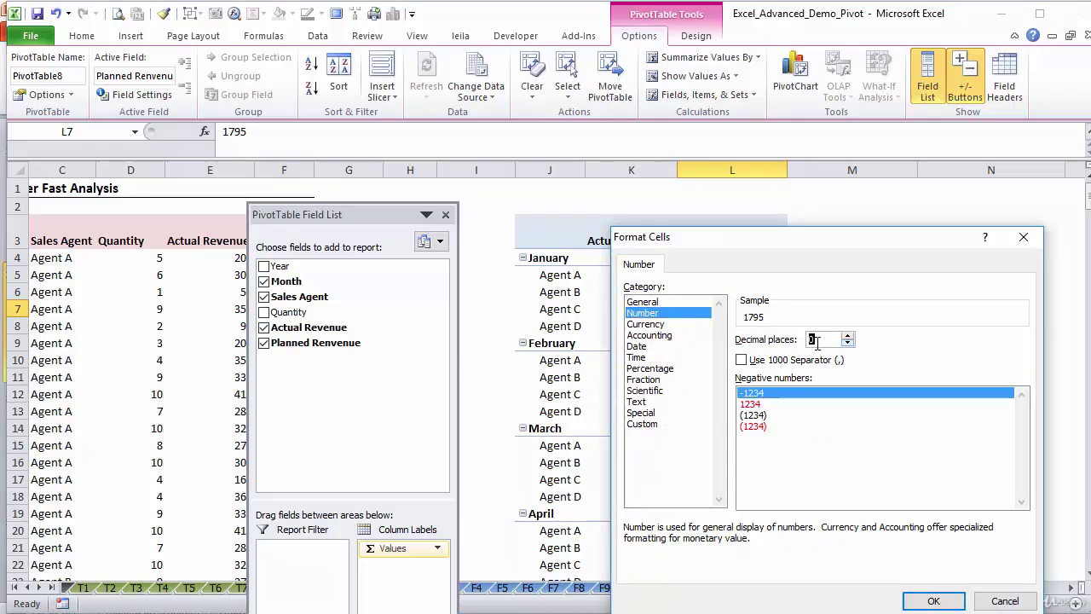
left_click(741, 359)
left_click(933, 597)
left_click(870, 596)
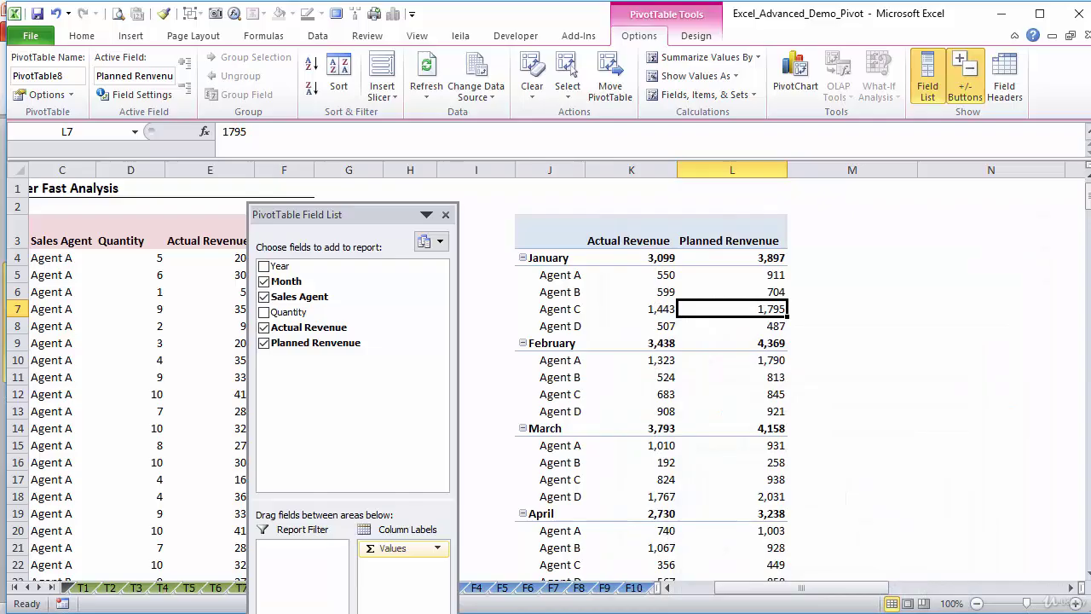
Show all subtotals at the bottom of each month group and return them to the top.
left_click(548, 258)
left_click(696, 36)
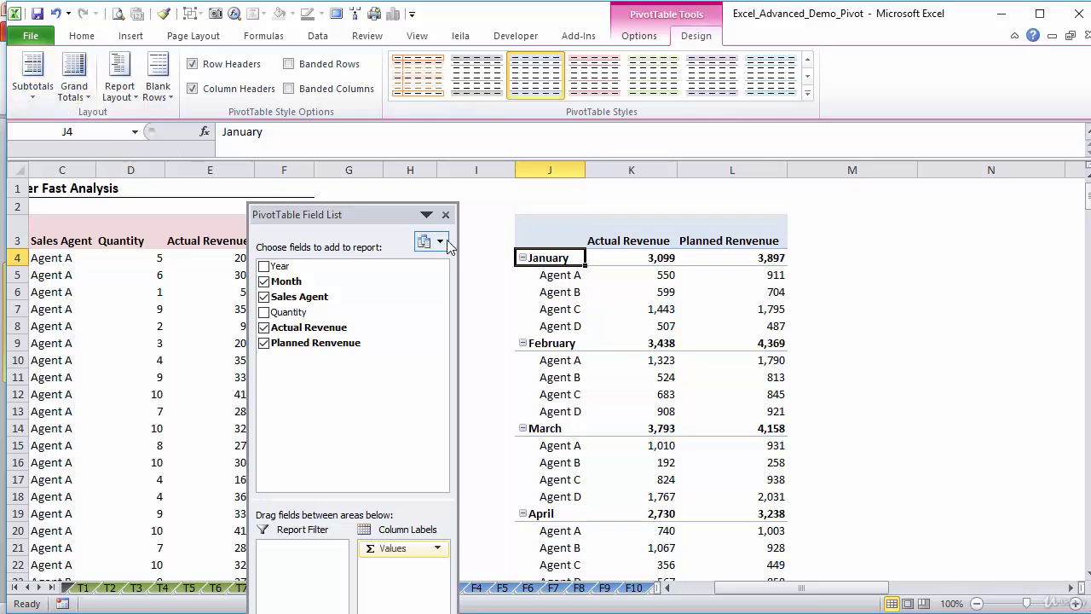
left_click(654, 256)
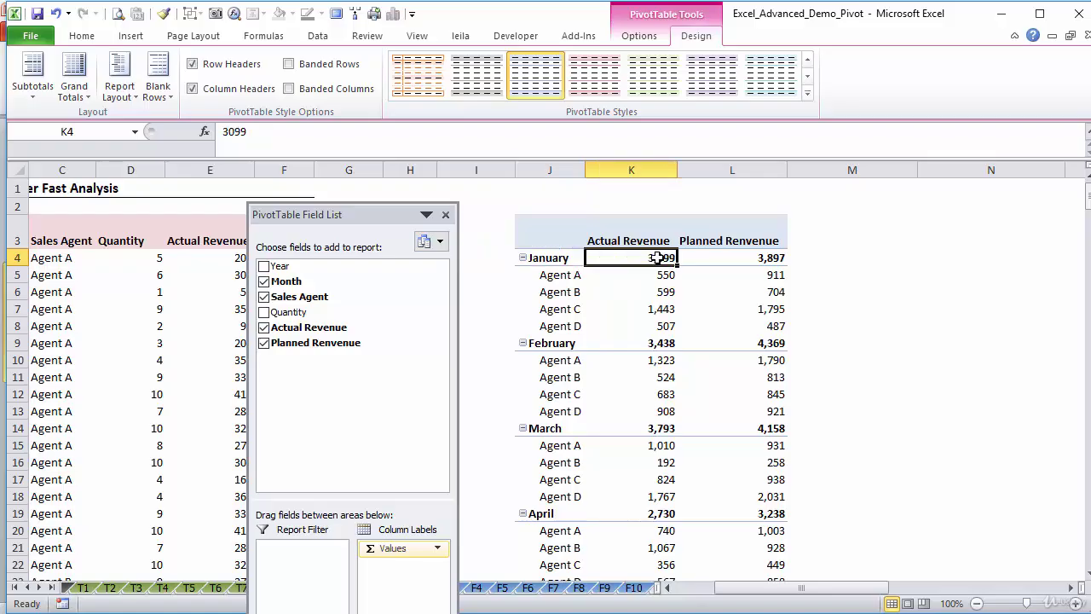
left_click(652, 344)
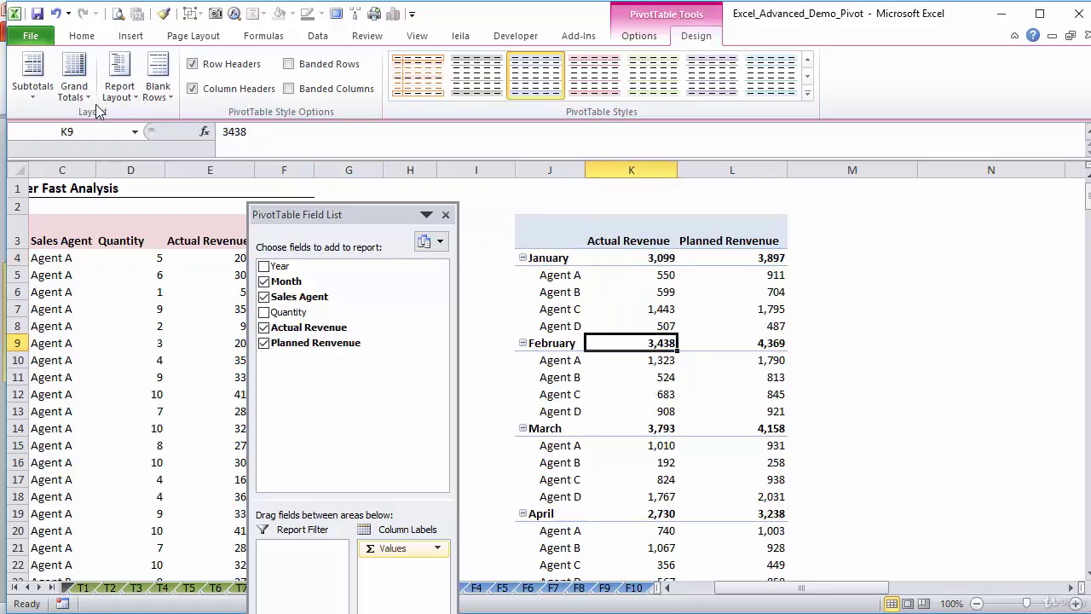
left_click(34, 92)
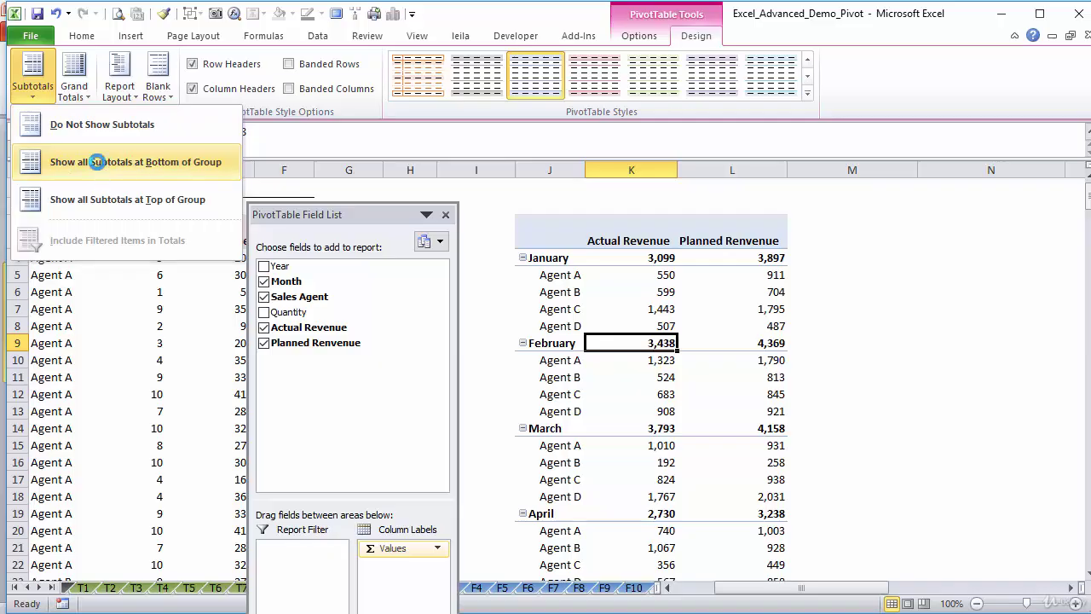
left_click(99, 170)
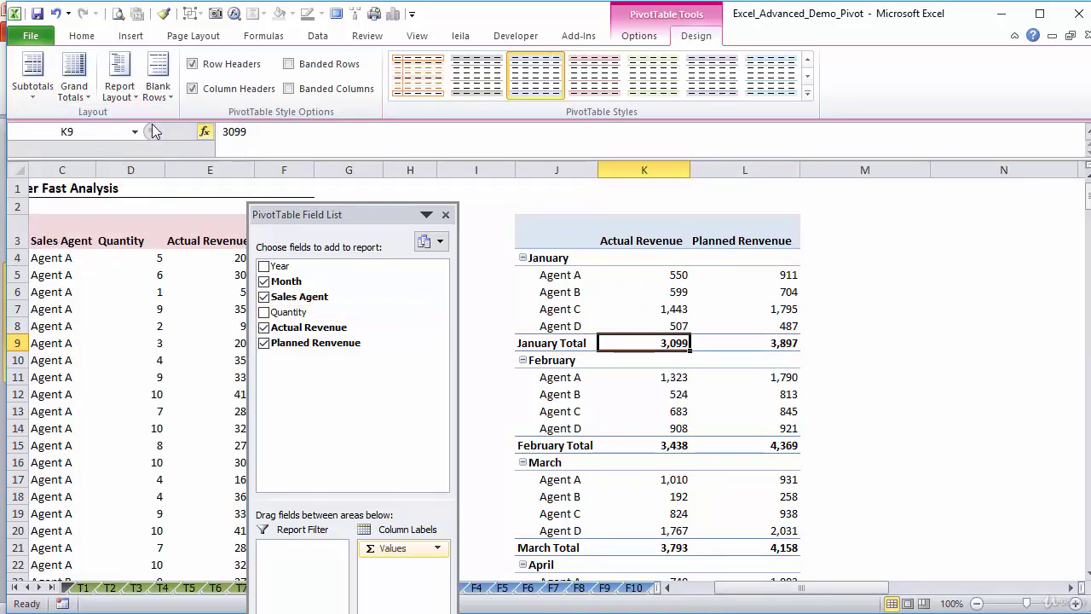
left_click(33, 75)
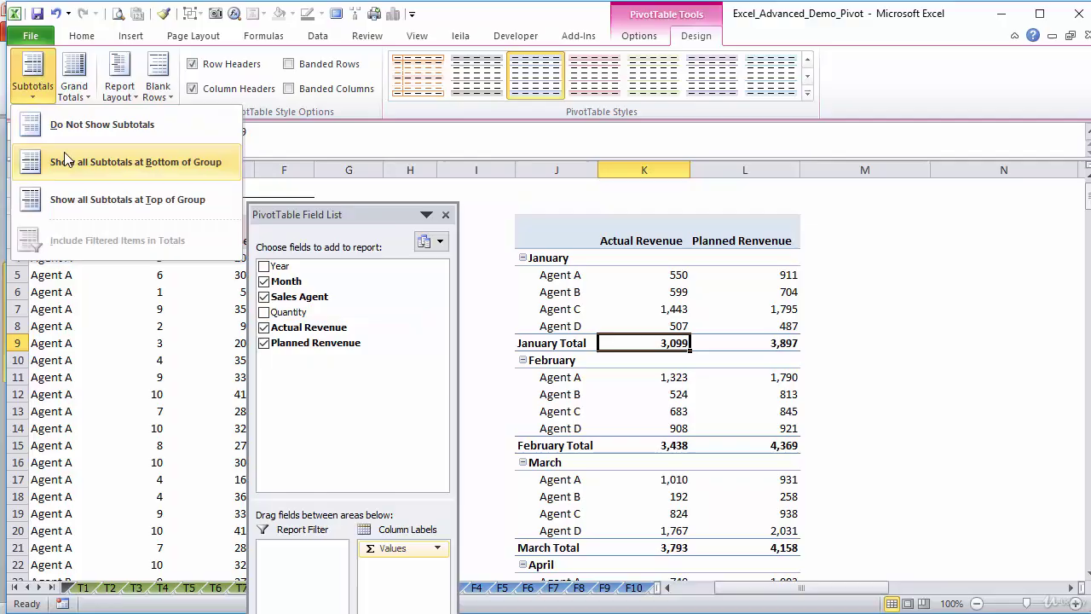
left_click(75, 199)
Set the PivotTable to show no subtotals for the month groups.
left_click(44, 94)
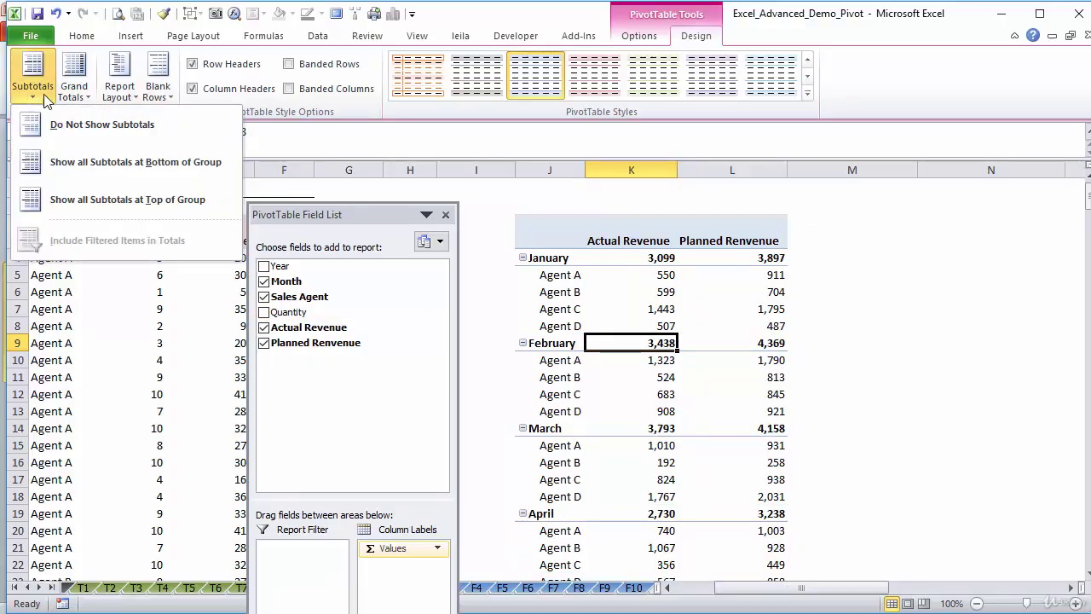
left_click(77, 124)
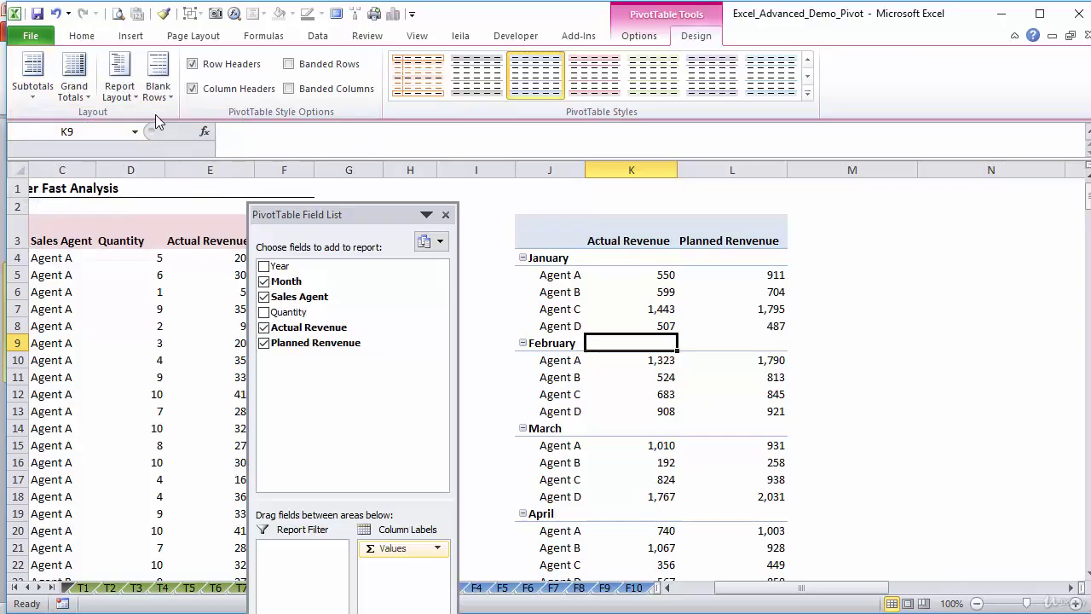
Examine the PivotTable's month groups from January down to the Grand Total row and return to the January agents.
left_click(547, 293)
key("Down")
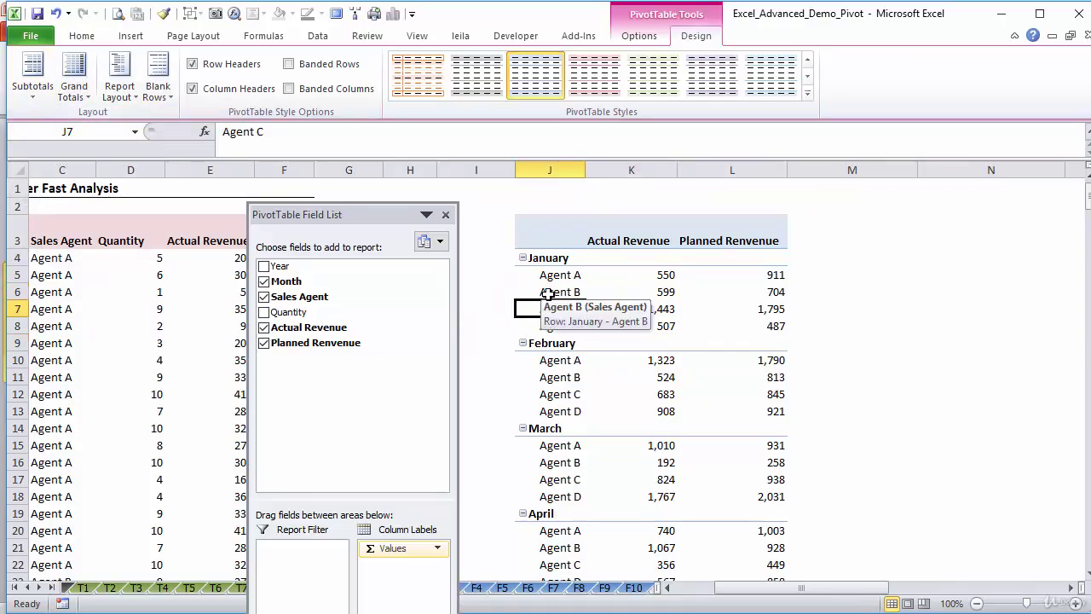
key("Down")
key("Down")
key("Down")
key("Down")
key("Down")
key("Down")
key("Down")
key("Down")
key("Down")
key("Down")
key("Down")
key("Down")
key("Down")
key("Down")
key("Down")
key("Down")
key("Down")
key("Down")
key("Down")
key("Down")
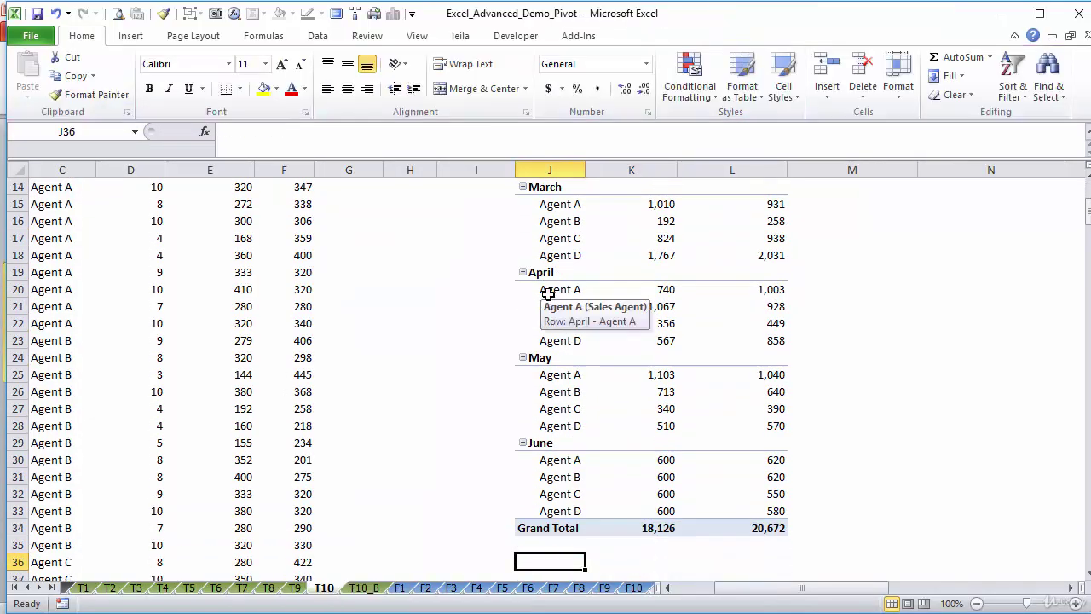
key("Up")
key("Up")
key("Up")
key("Up")
key("Up")
key("Up")
key("Up")
key("Up")
key("Up")
key("Up")
key("Up")
key("Up")
key("Up")
key("Up")
key("Up")
key("Up")
key("Up")
key("Up")
key("Up")
key("Up")
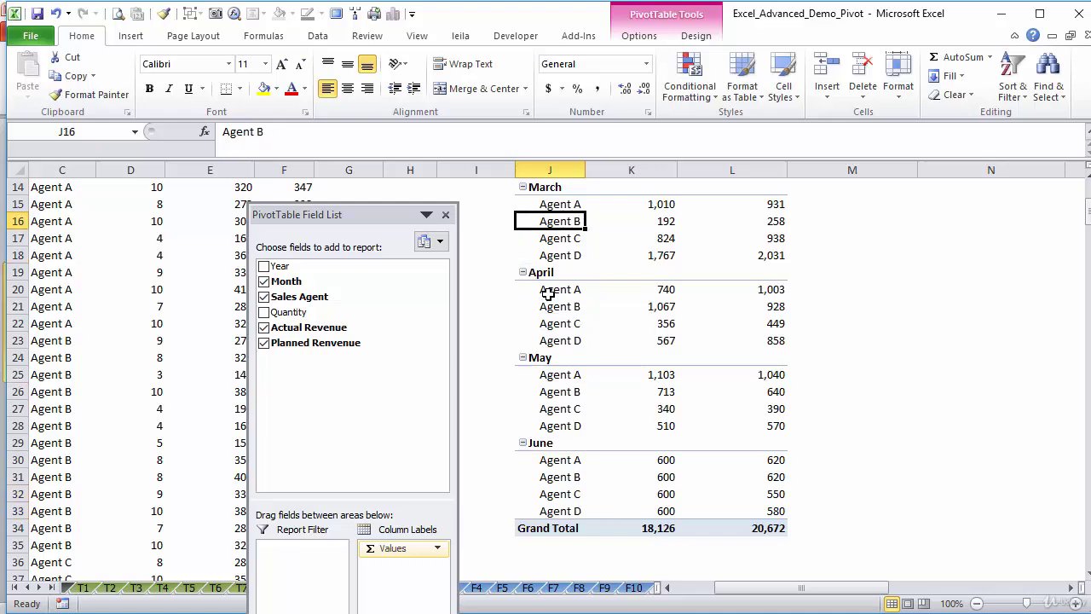
key("Up")
key("Up")
key("Up")
key("Up")
key("Up")
key("Up")
key("Up")
key("Up")
key("Up")
key("Up")
key("Up")
key("Up")
key("Up")
key("Up")
key("Down")
key("Down")
key("Down")
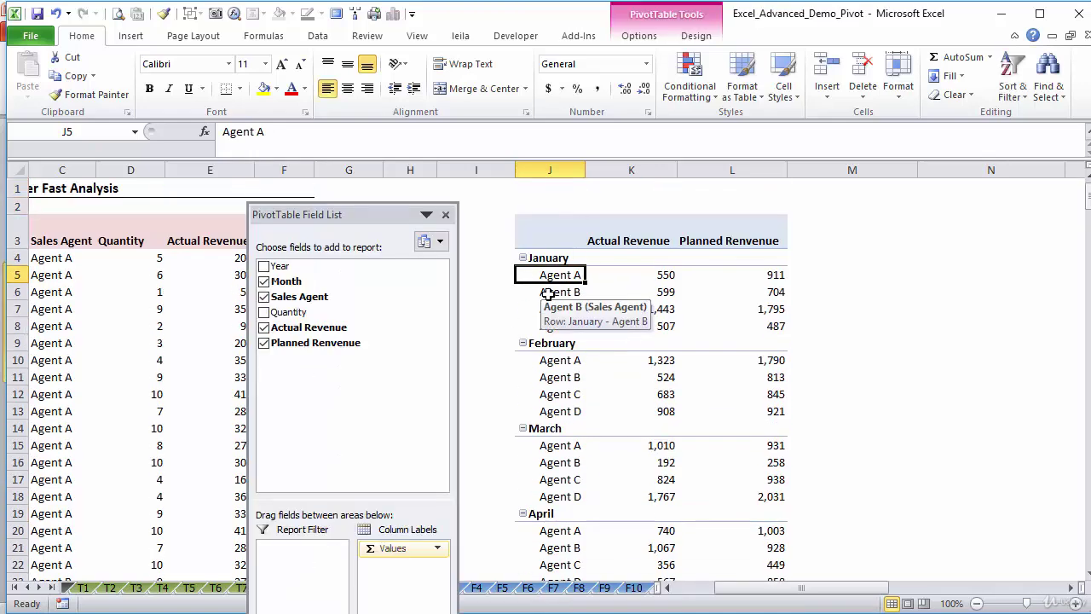
key("Down")
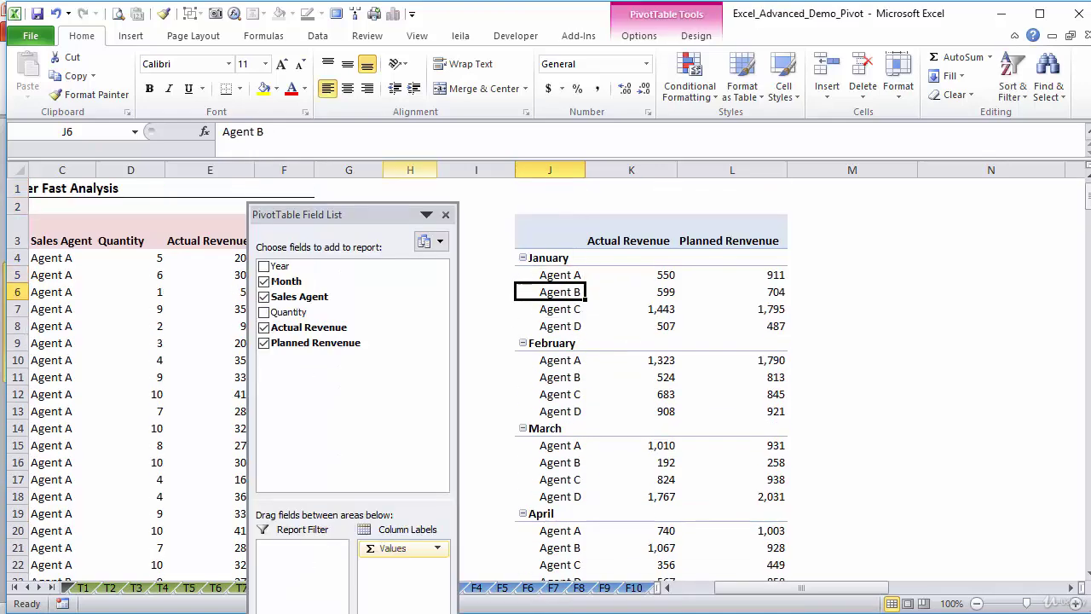
Turn off grand totals for rows and columns and check the end of the PivotTable below June.
left_click(697, 36)
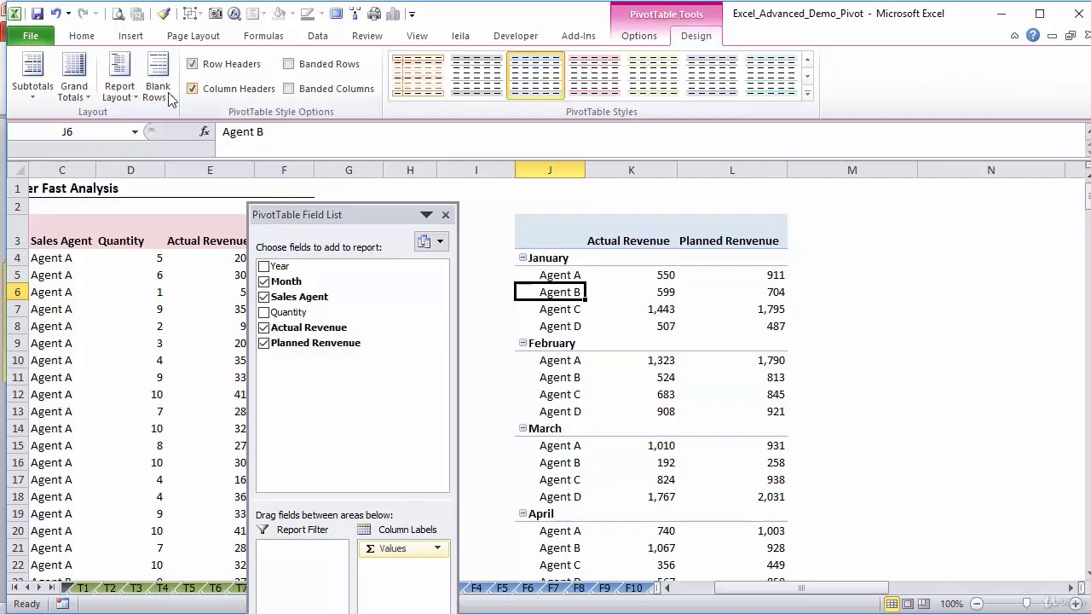
left_click(74, 85)
left_click(145, 128)
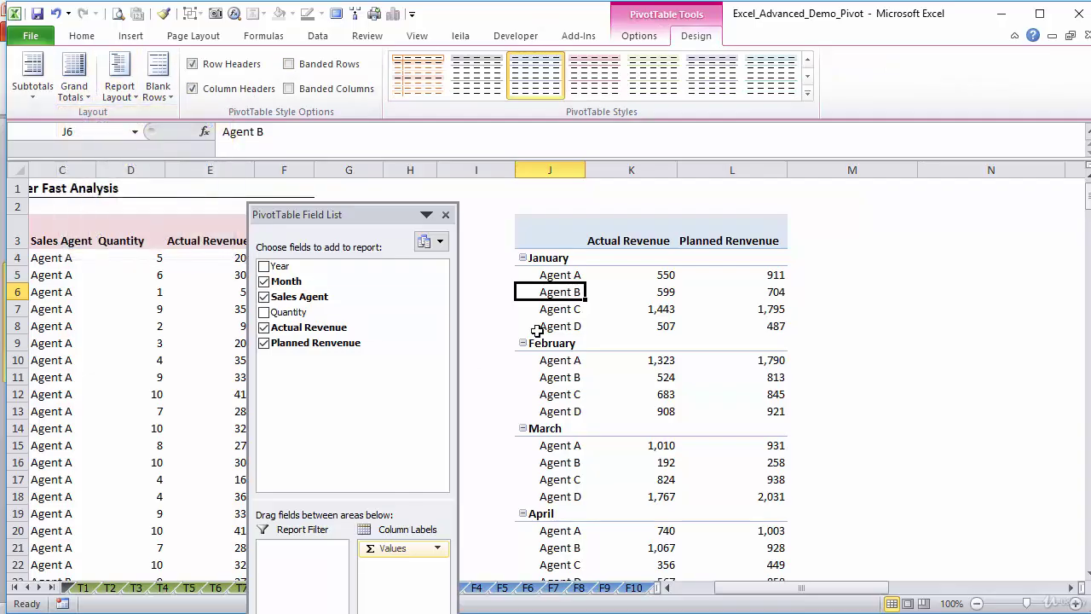
key("Page_Down")
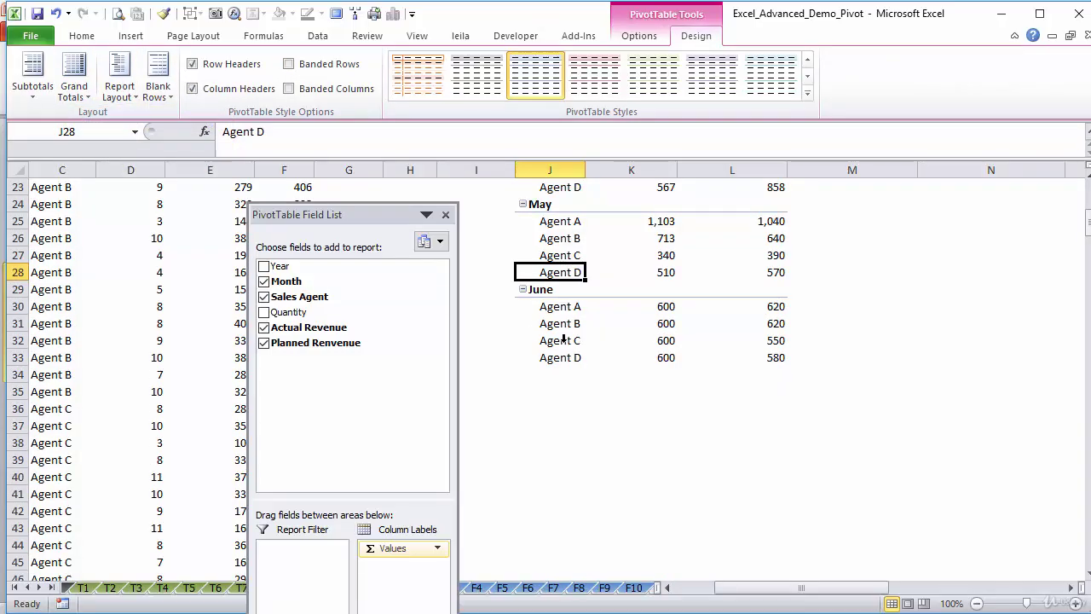
left_click(557, 326)
Turn on the PivotTable's grand totals for columns only.
scroll(557, 328, "up", 7)
left_click(556, 341)
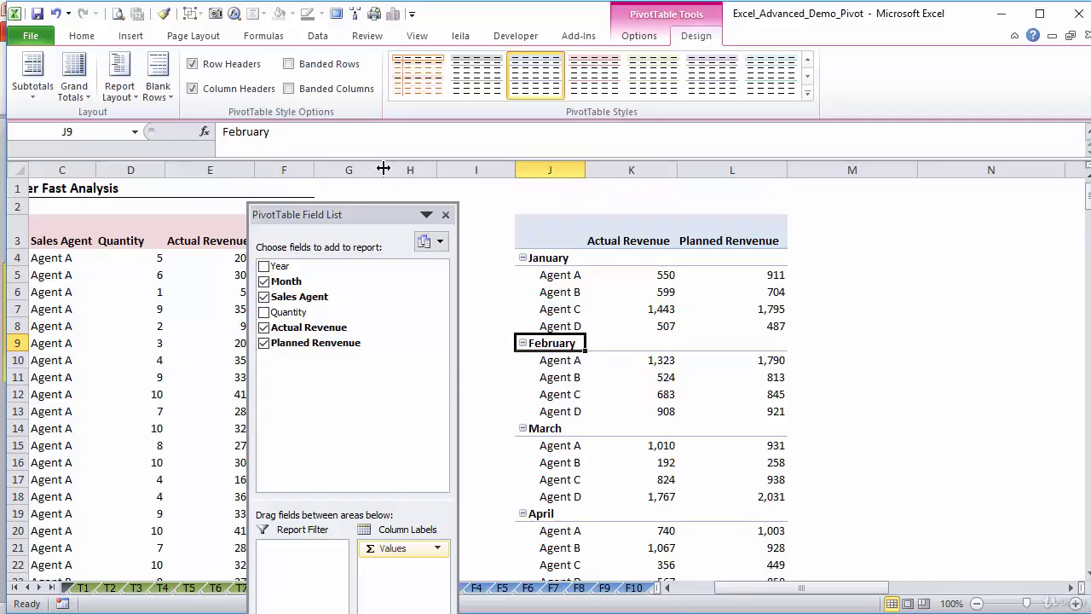
left_click(77, 89)
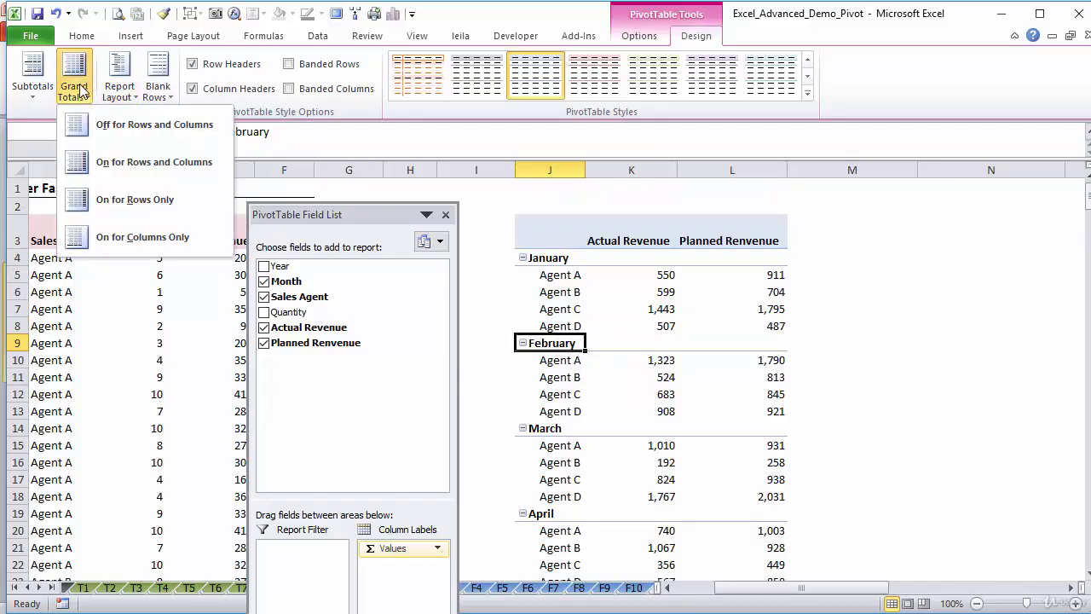
left_click(142, 237)
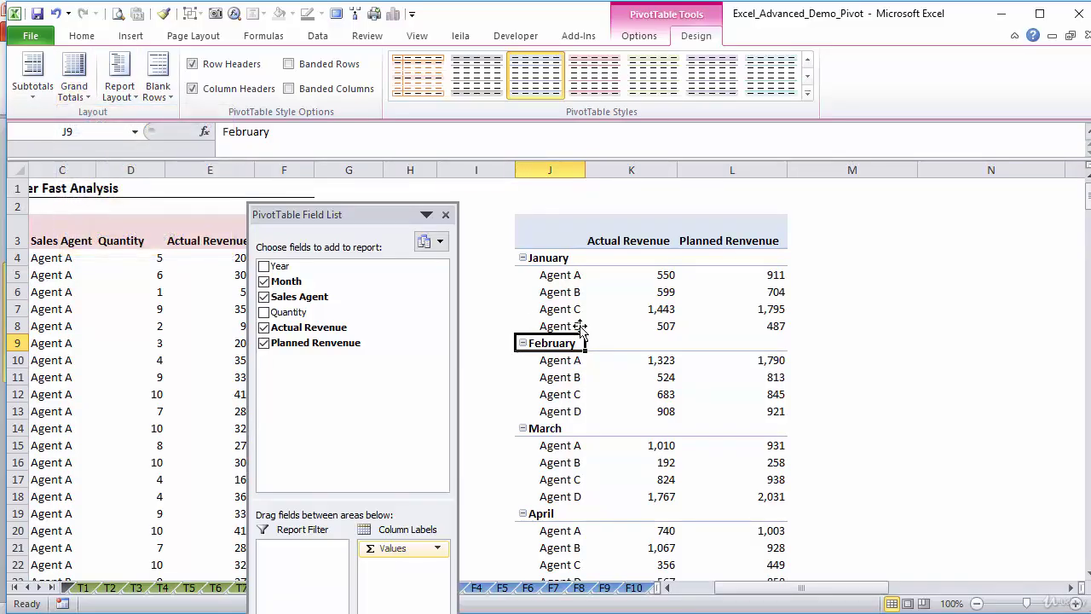
Check the Grand Total row below the June agents and return to the January agents.
key("Page_Down")
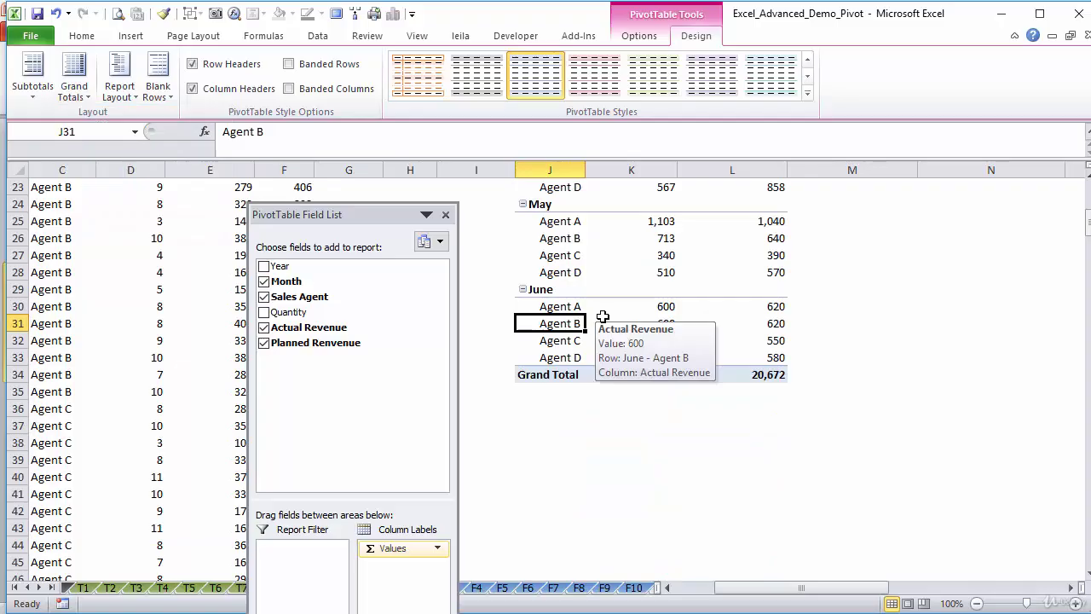
key("Page_Up")
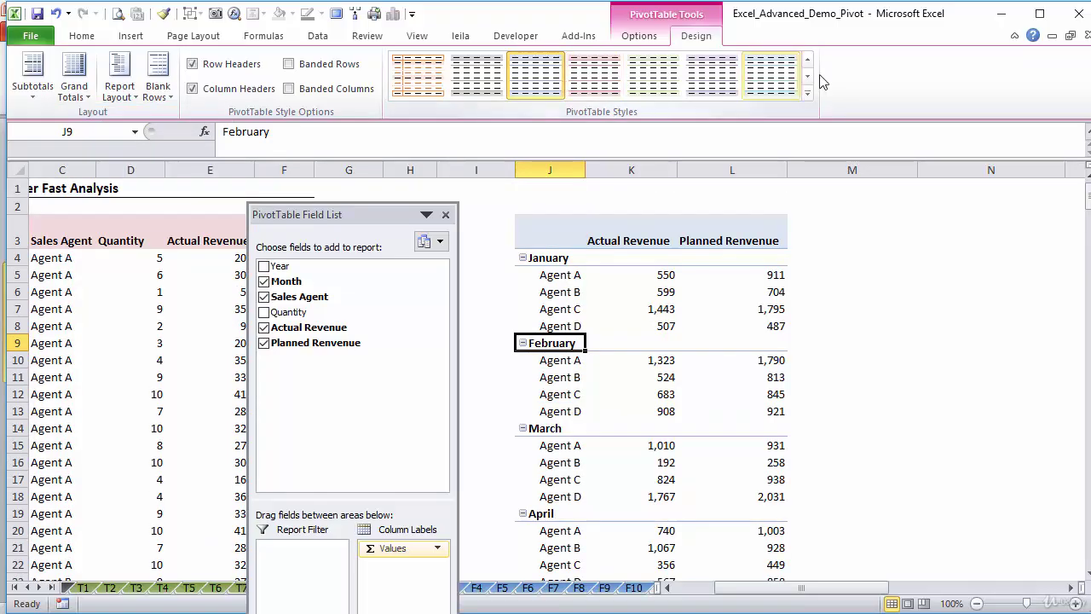
Browse the available PivotTable styles, clear the current style, and apply the plain light style with blue border lines.
left_click(808, 92)
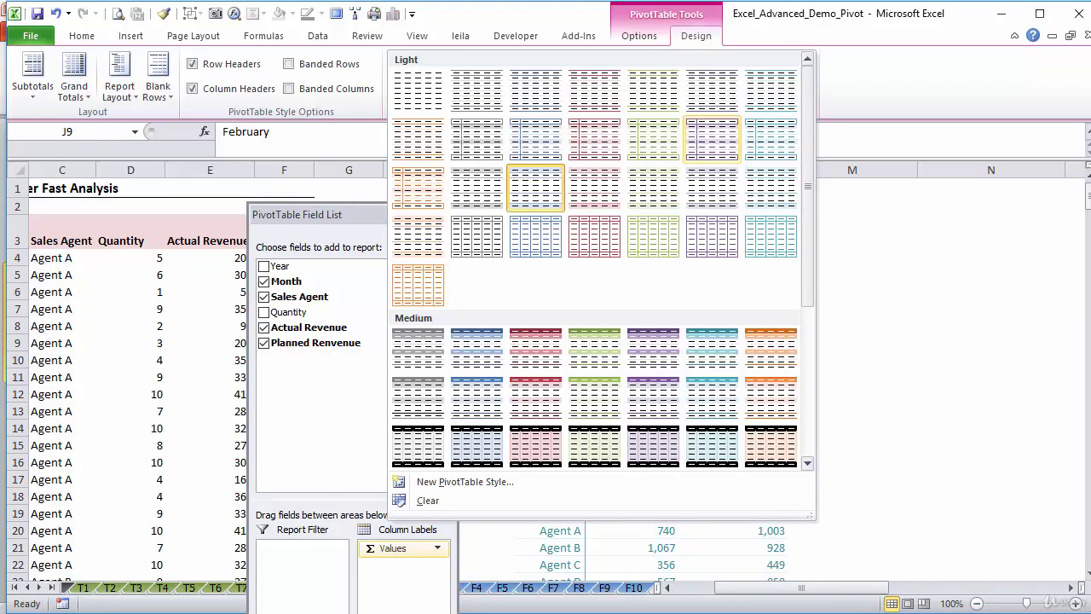
left_click_drag(812, 267, 805, 458)
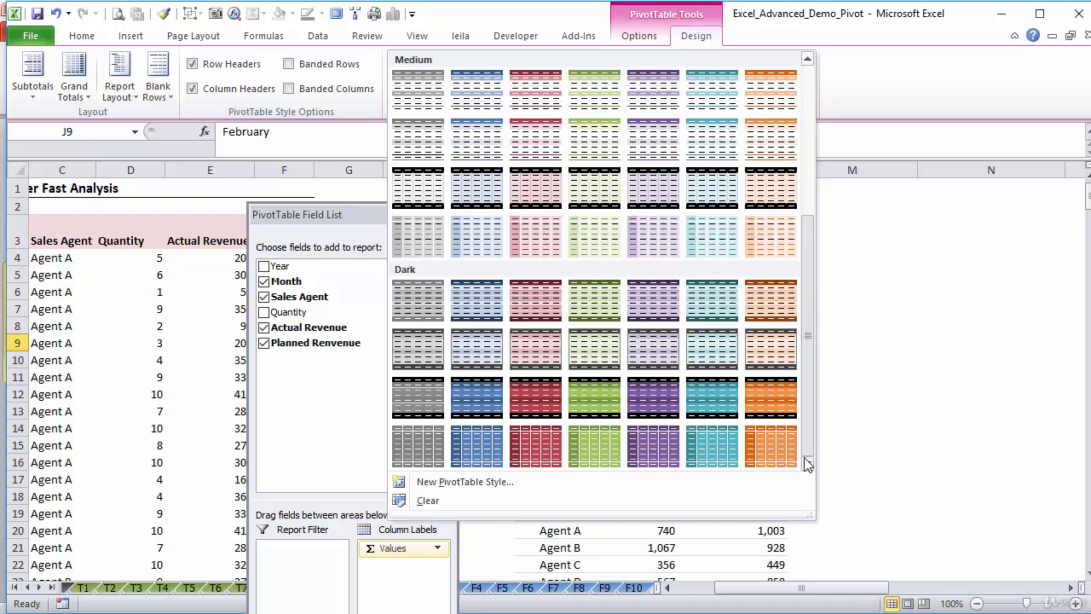
left_click(457, 506)
left_click(673, 310)
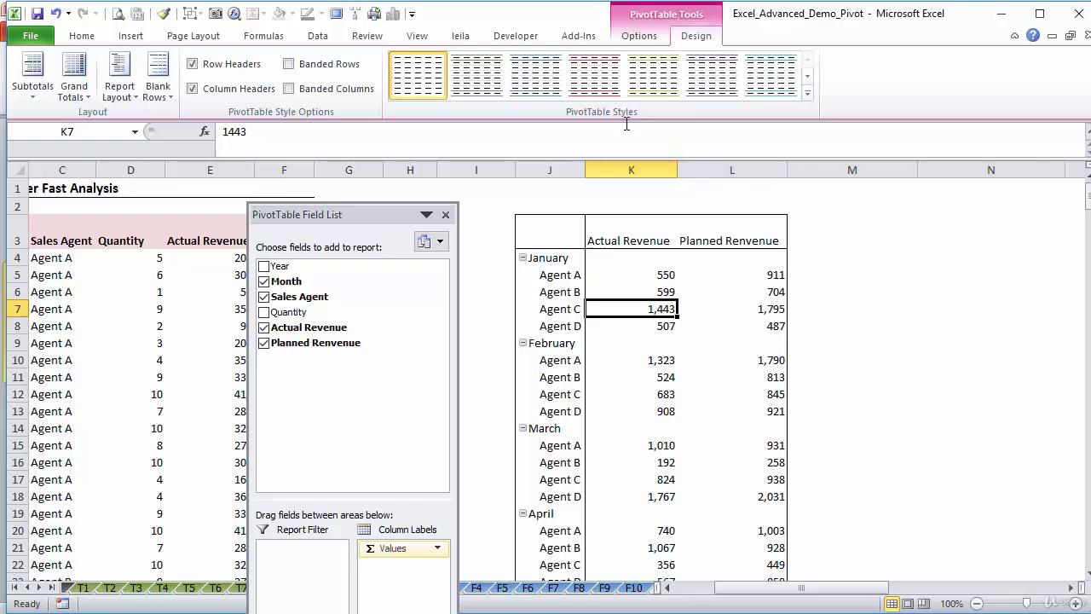
left_click(537, 75)
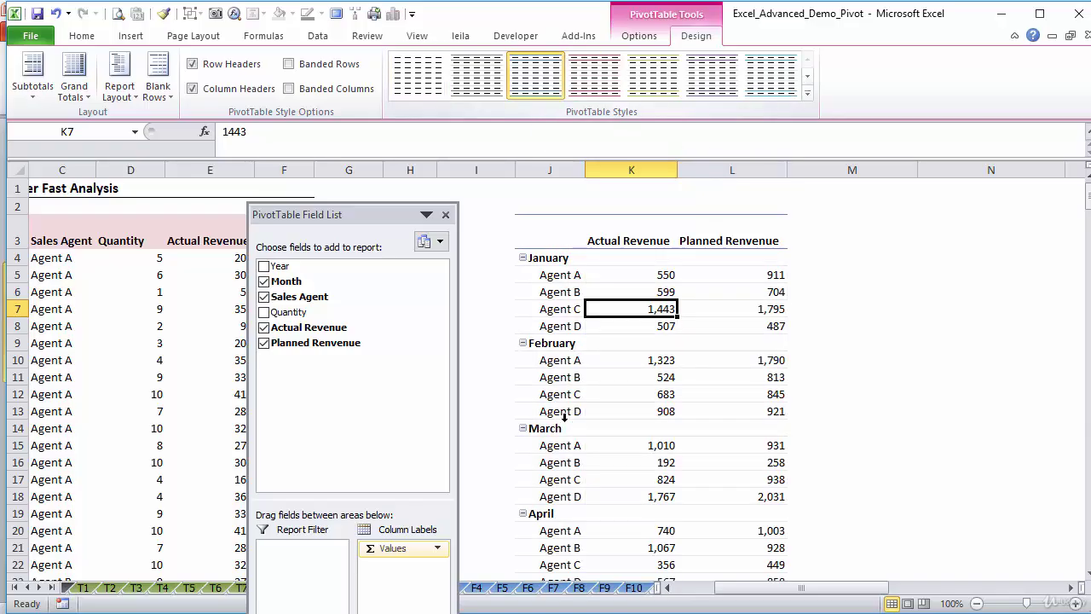
Move the Month field from the row labels to the report filter so only sales agents remain as rows.
left_click(559, 277)
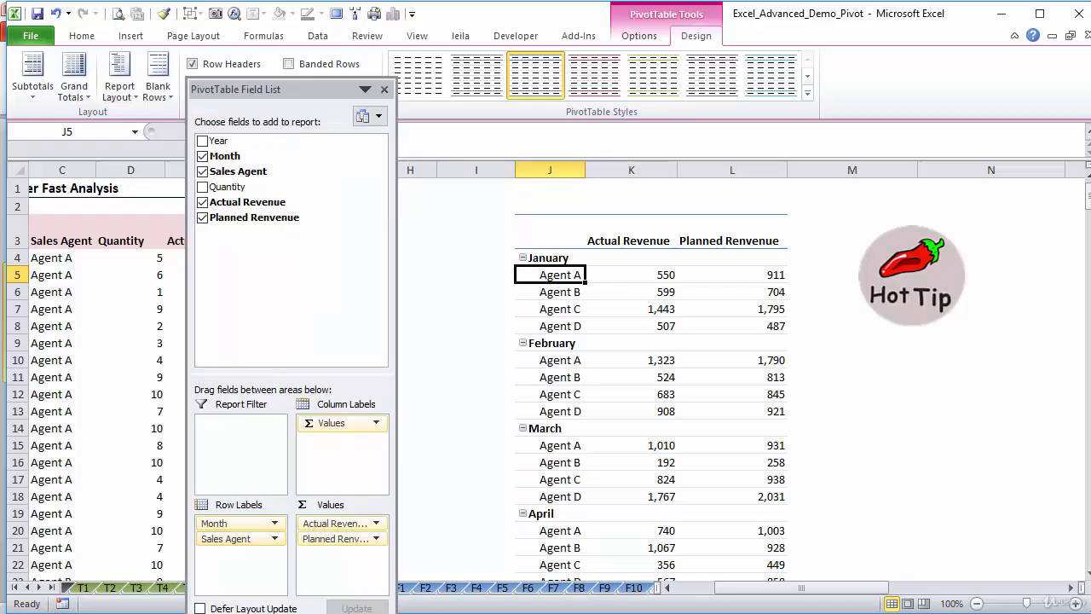
left_click_drag(236, 524, 234, 443)
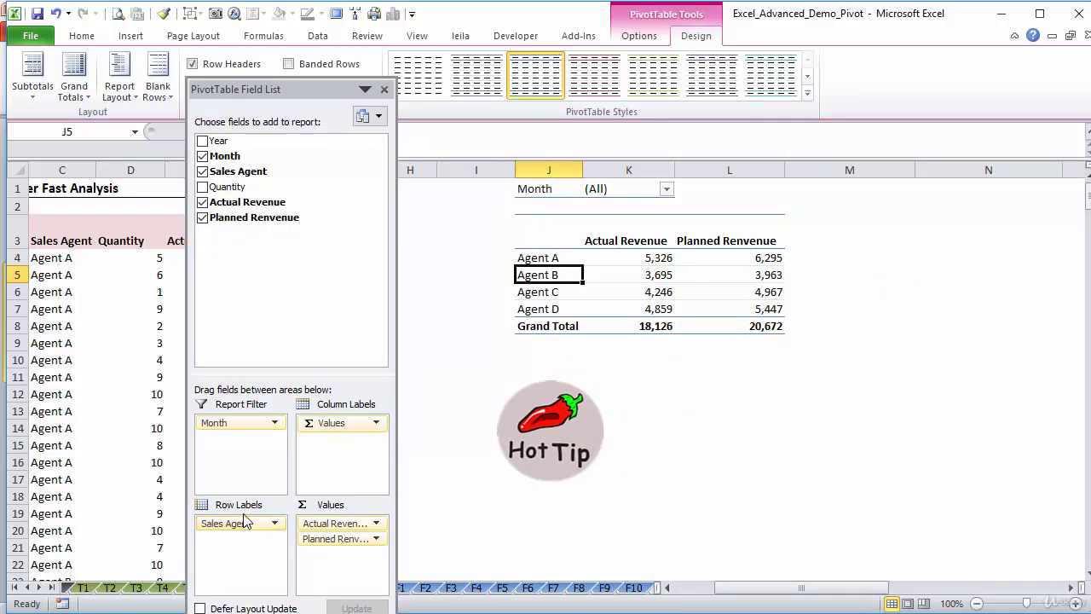
left_click(629, 349)
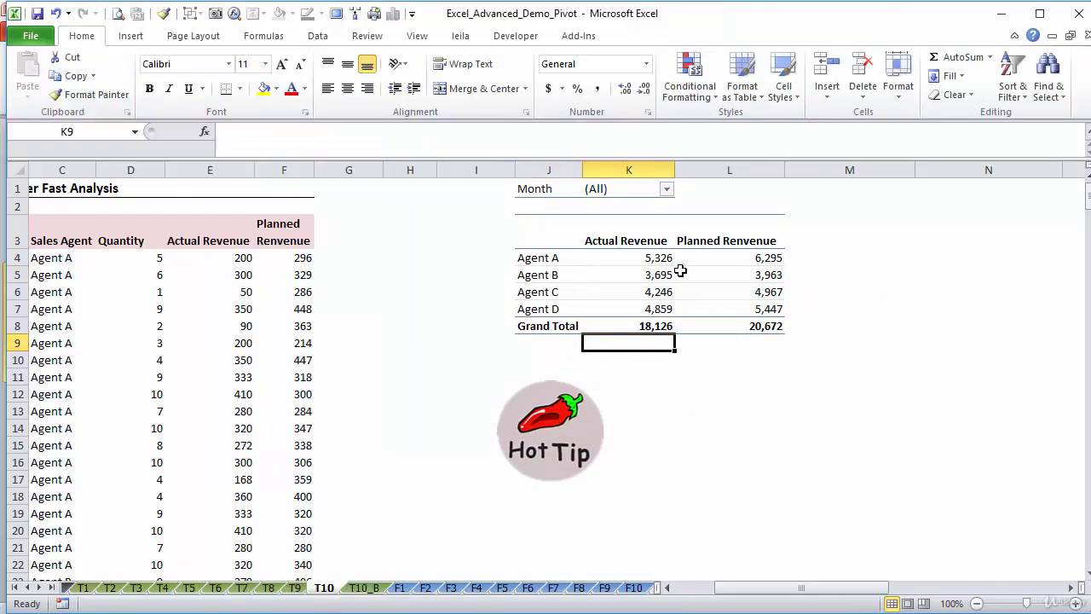
left_click(672, 271)
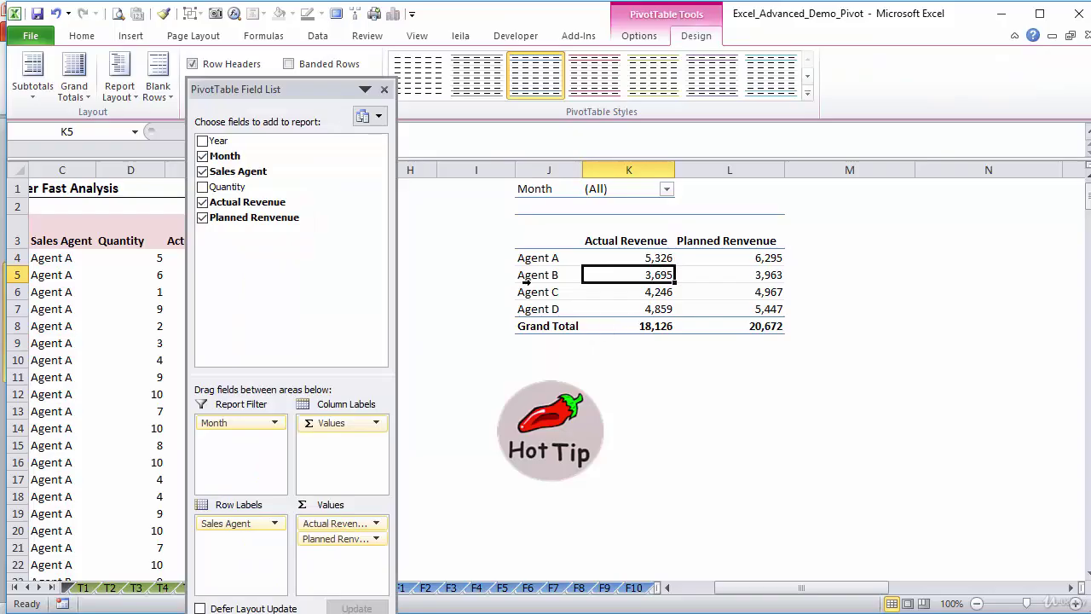
Show the source records behind Agent A's actual revenue on a new sheet and examine its Sales Agent column.
left_click(652, 261)
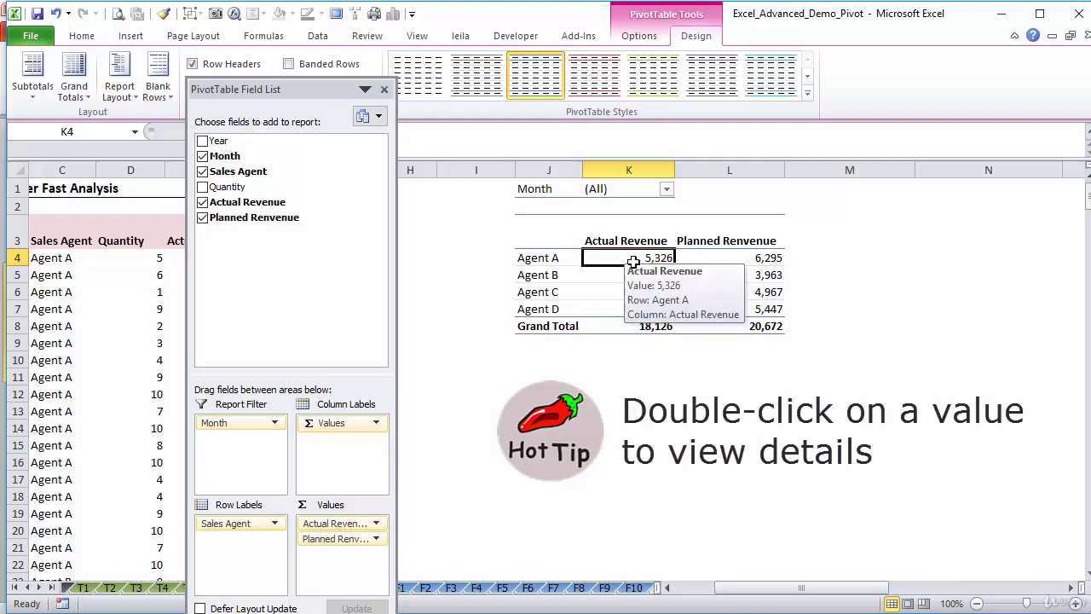
double_click(629, 260)
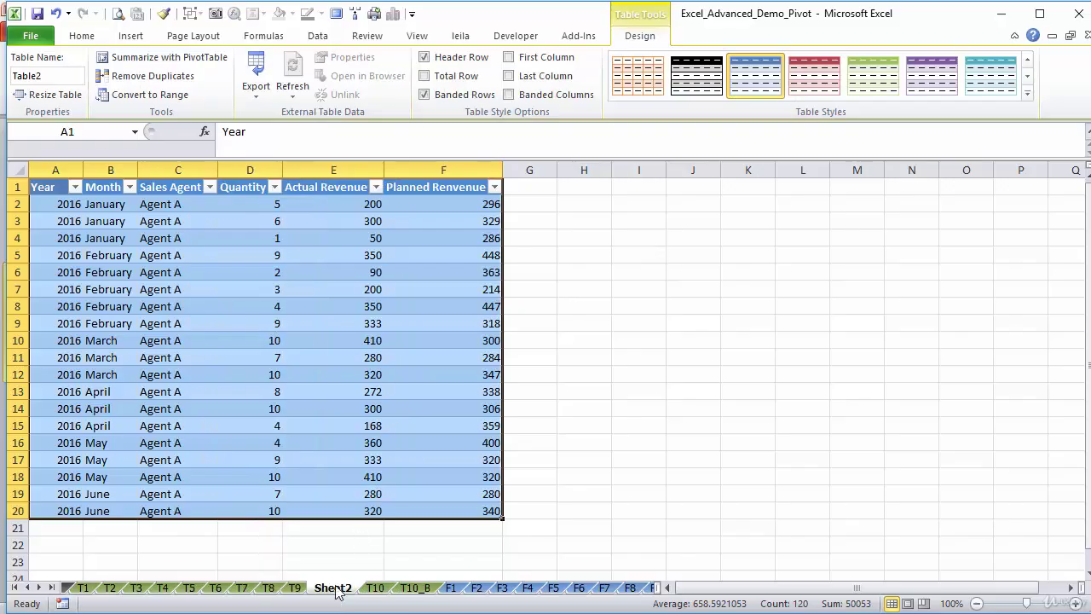
left_click_drag(160, 211, 175, 510)
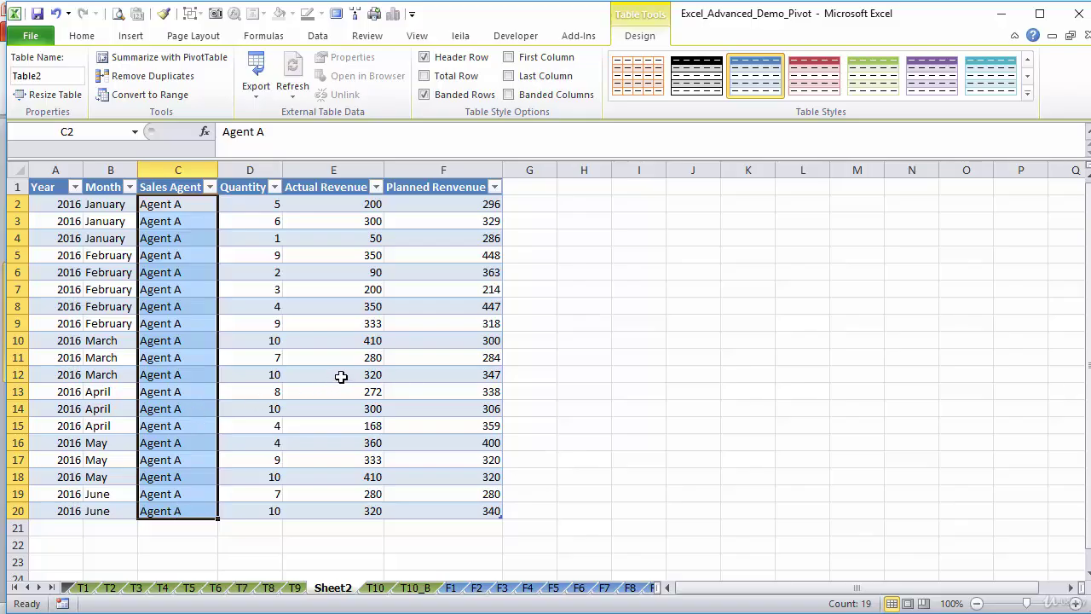
Delete the sheet holding Agent A's detail records.
right_click(330, 592)
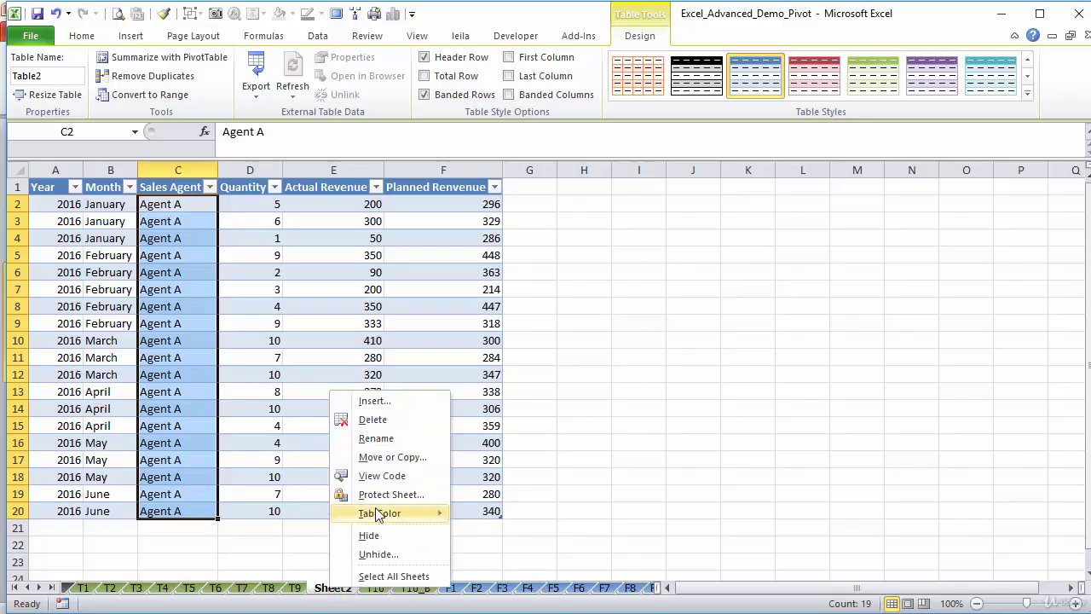
left_click(378, 418)
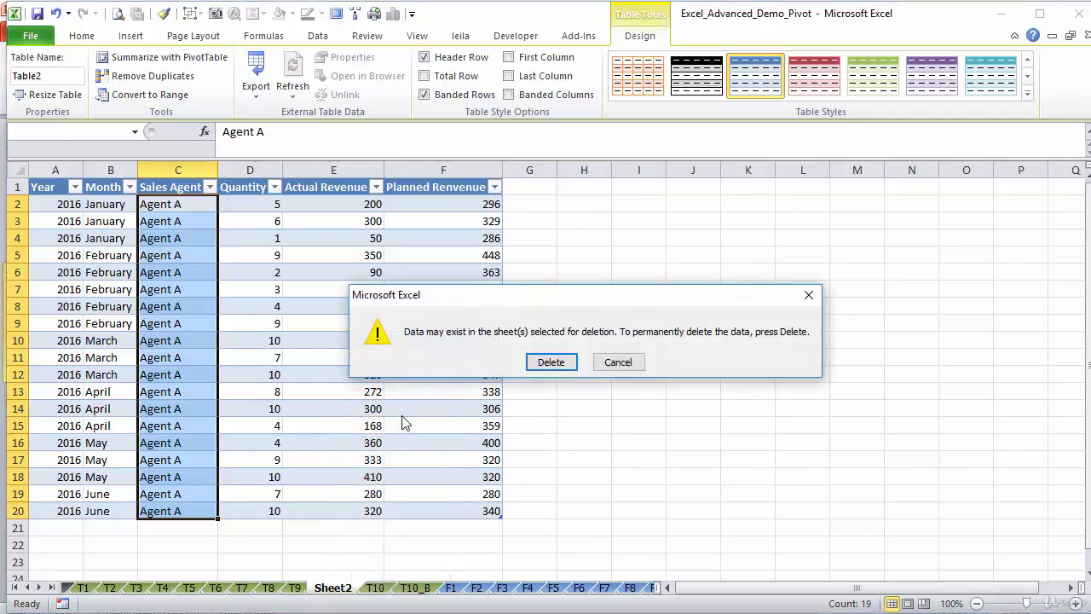
left_click(530, 362)
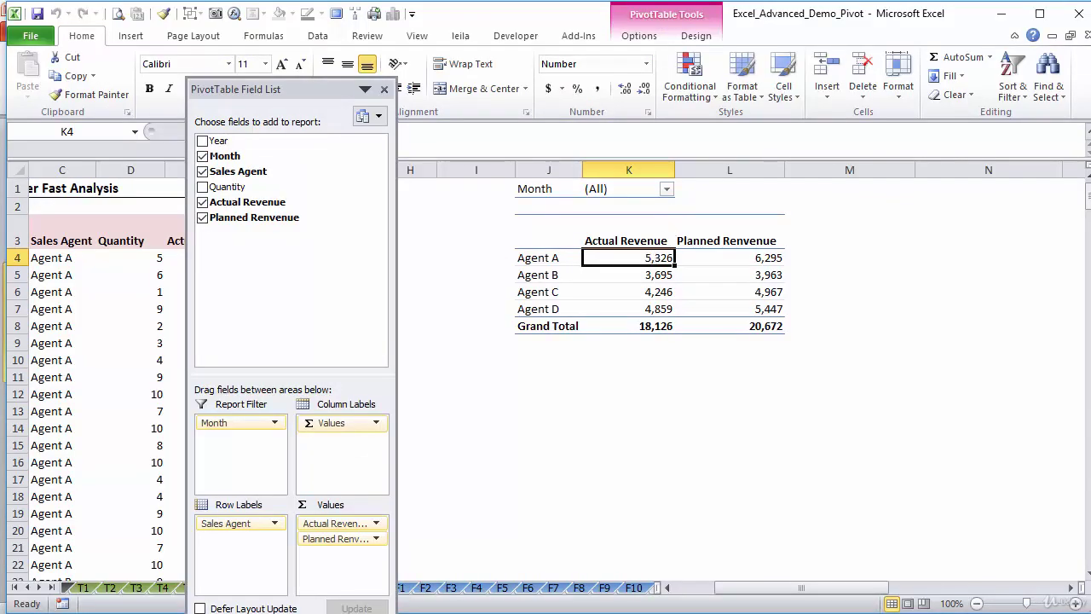
In the PivotTable Options, turn on the replacement for error values and leave its display text blank.
left_click(546, 257)
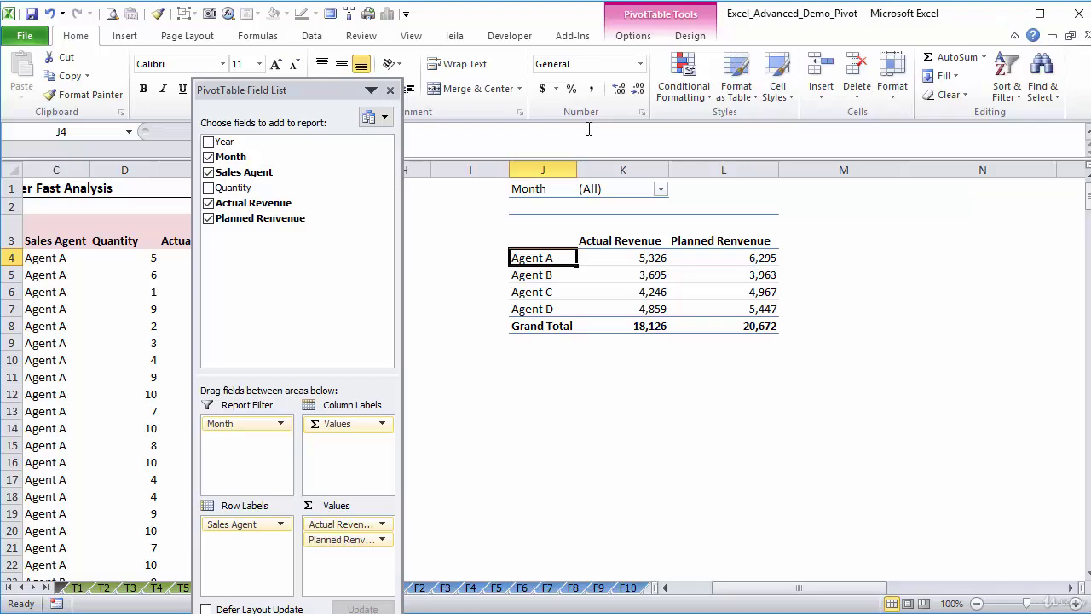
left_click(634, 36)
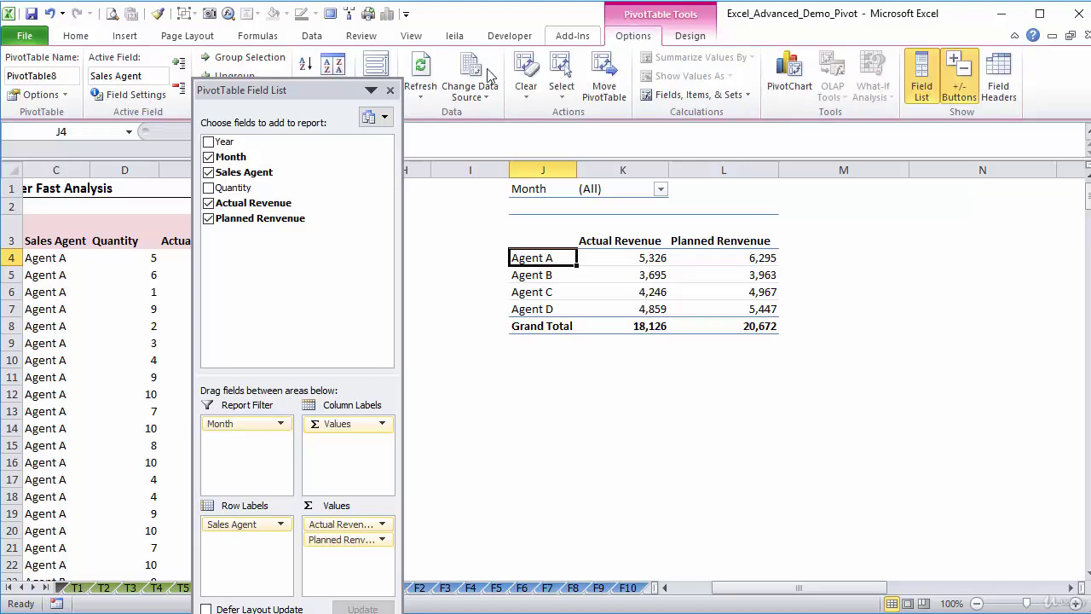
left_click(53, 96)
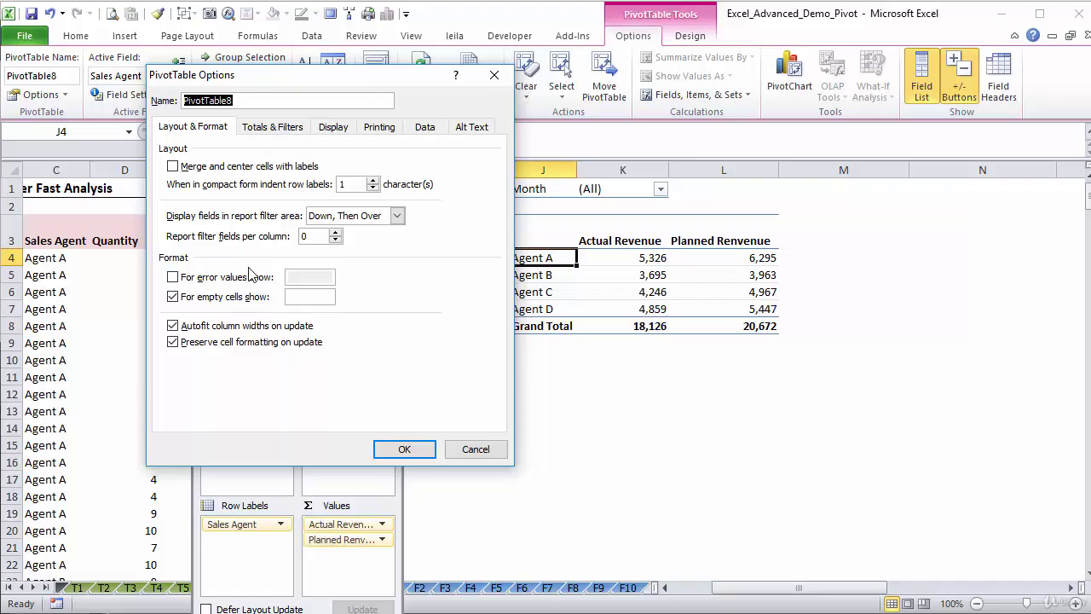
left_click(174, 280)
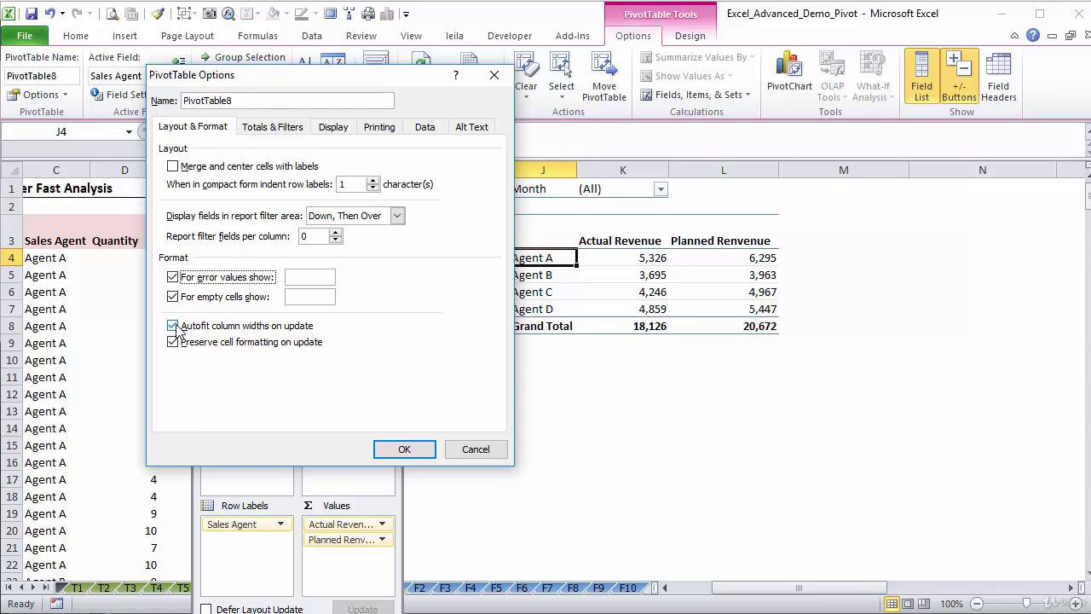
Review the printing, totals and filters, and display options, apply the PivotTable Options, and close the field list.
left_click(378, 127)
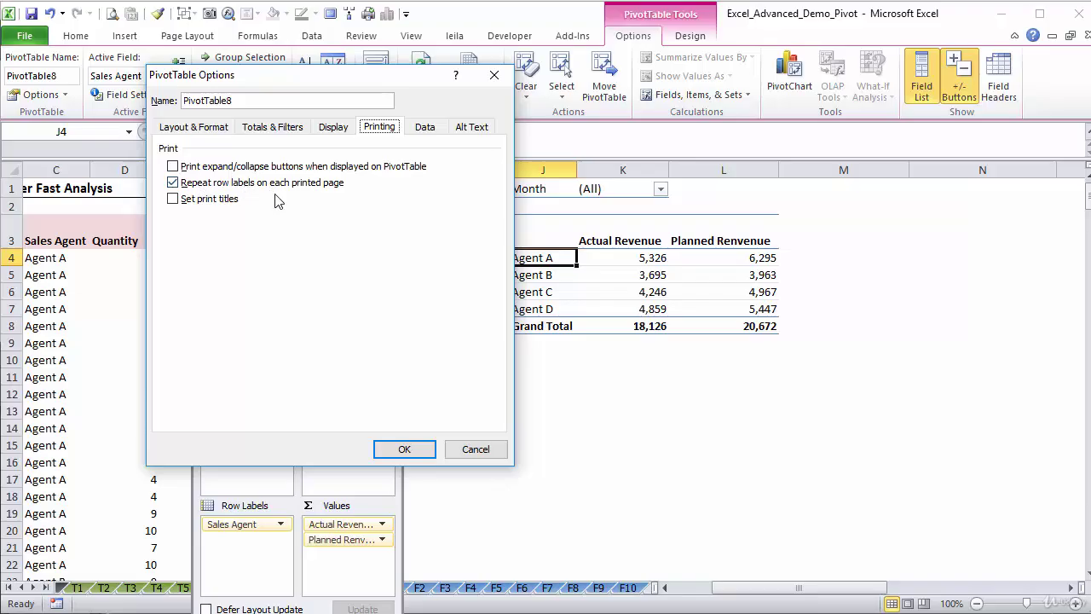
left_click(273, 127)
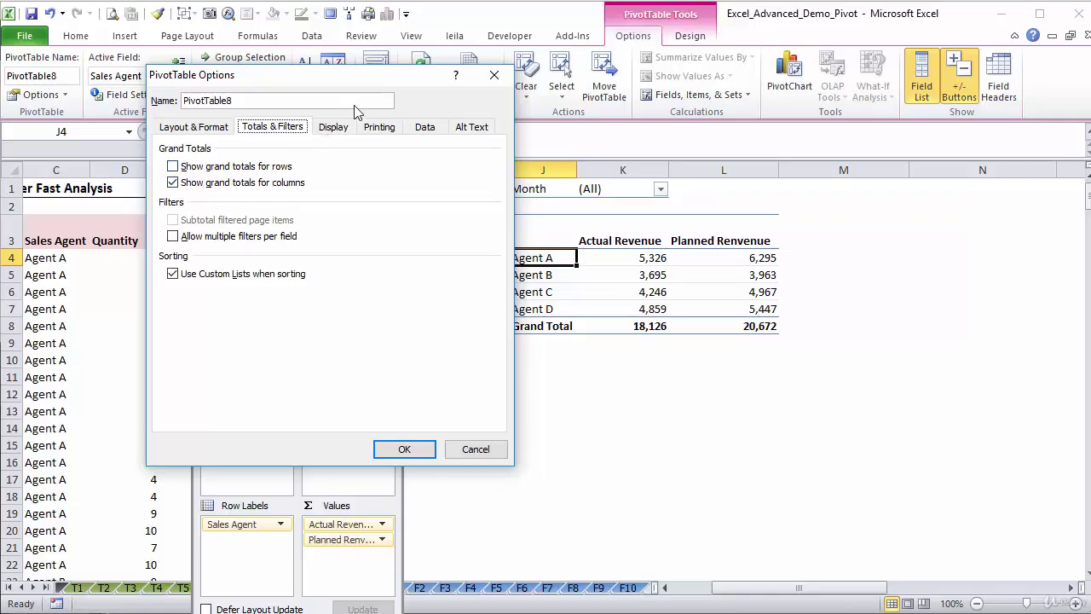
left_click(334, 127)
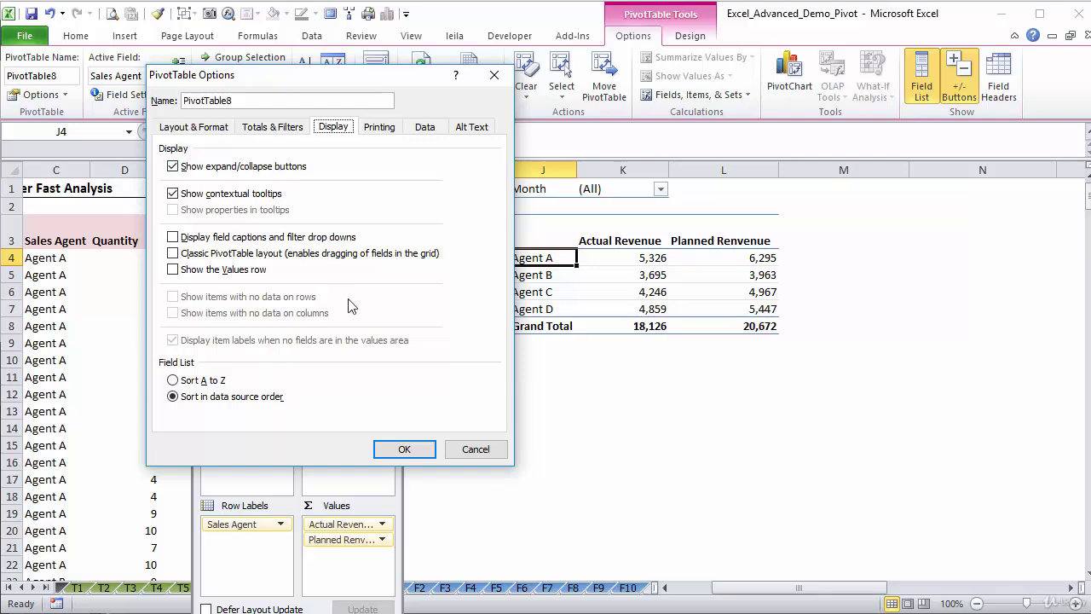
left_click(406, 450)
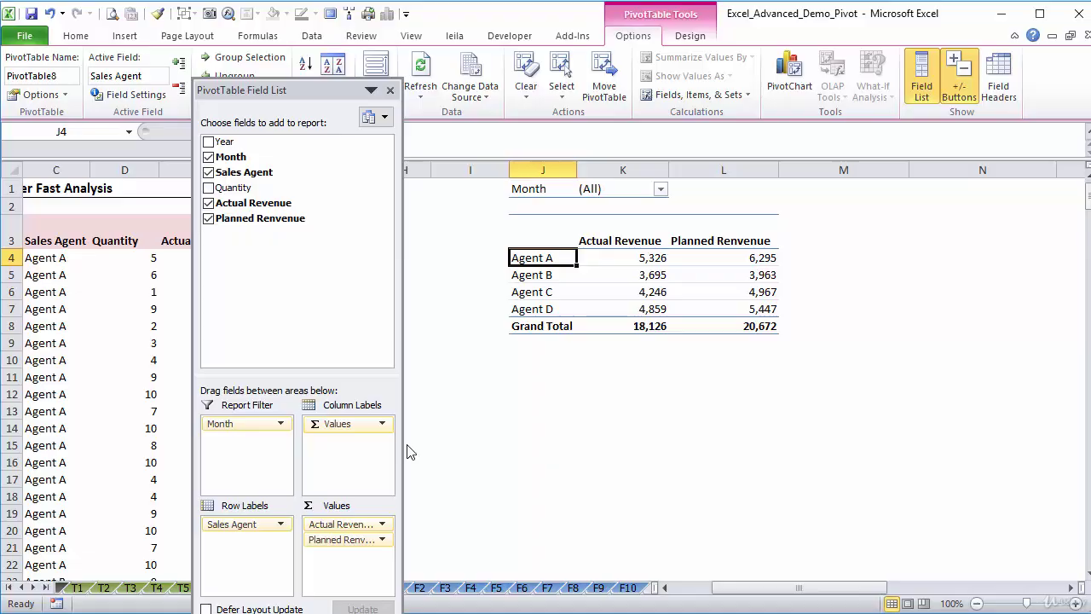
left_click(389, 90)
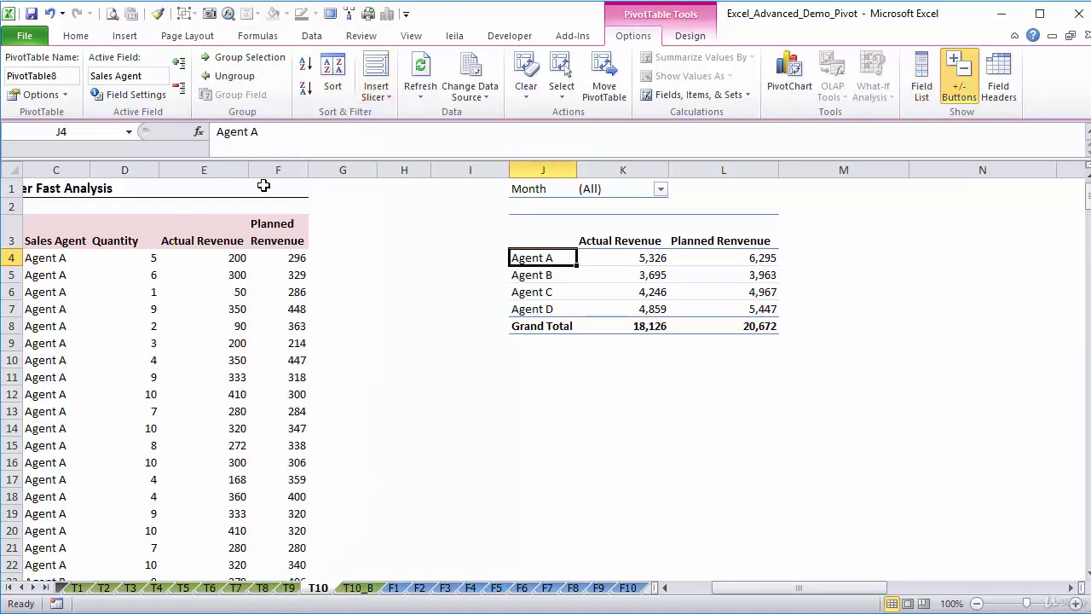
Change Agent A's actual revenue in source cell E5 to 30000.
left_click(226, 278)
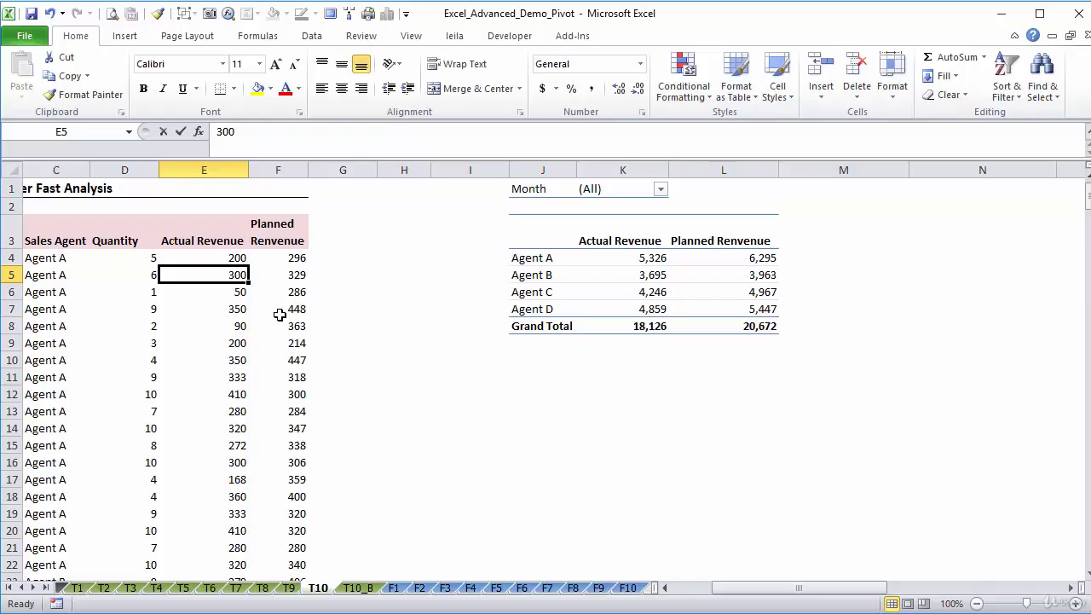
type("30000")
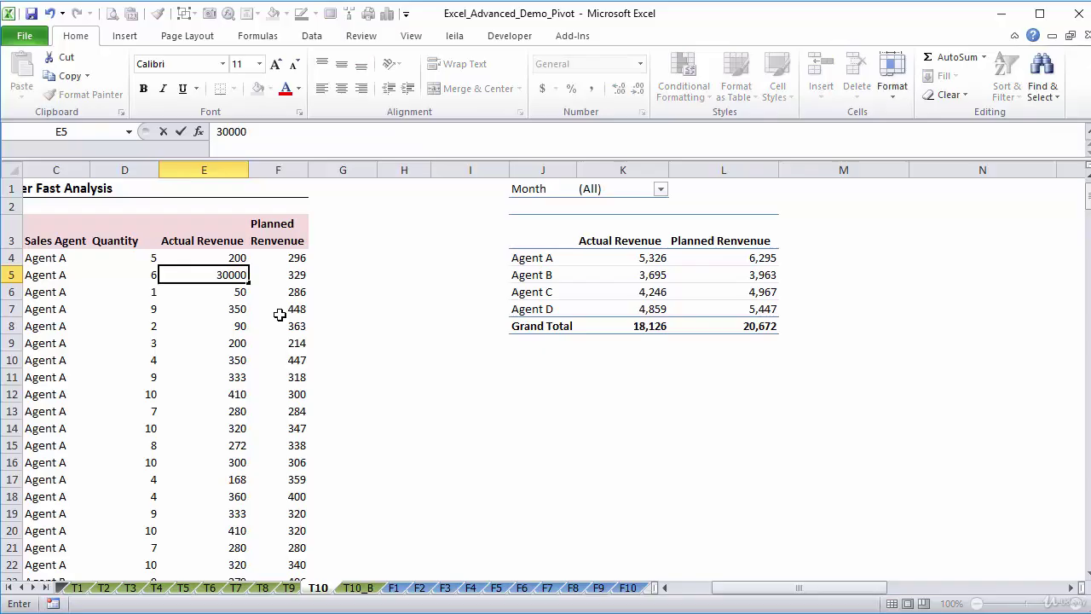
key("ctrl+Return")
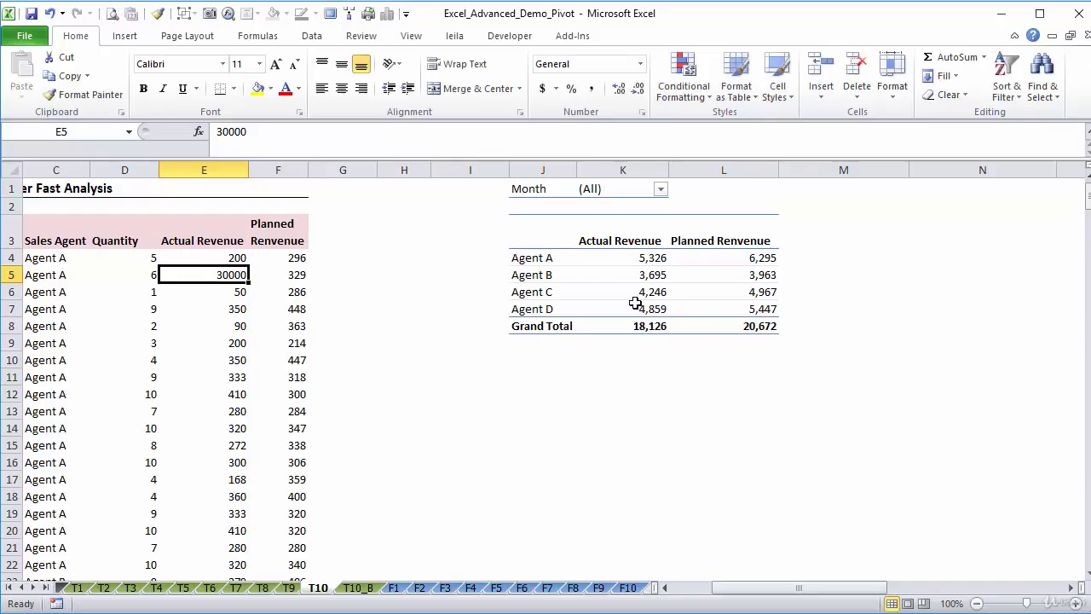
Refresh the PivotTable from Agent A's actual revenue value and check the refresh command among the PivotTable options.
mouse_move(638, 271)
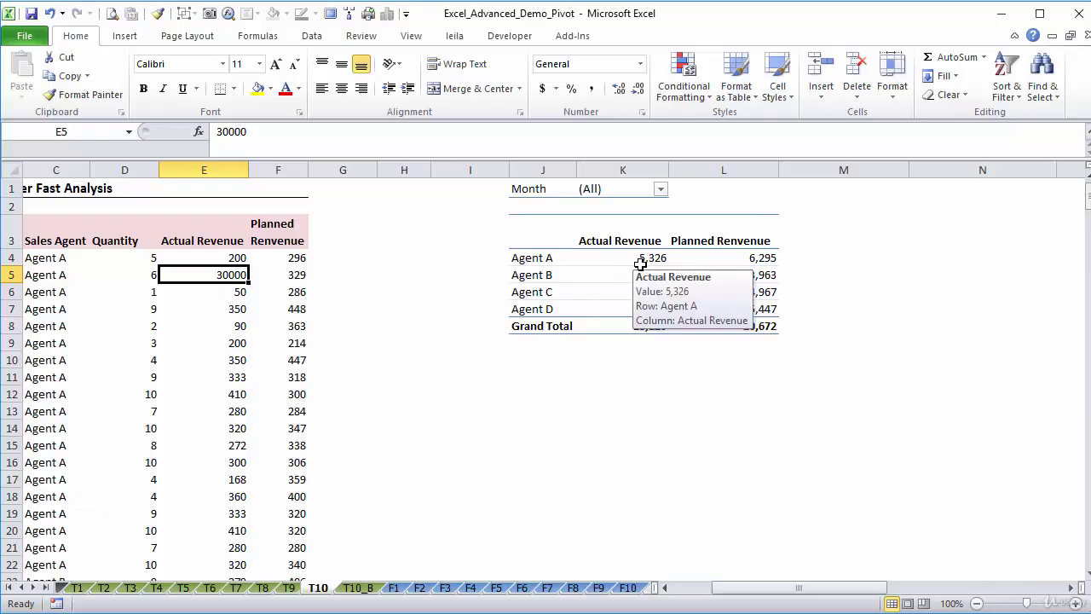
right_click(640, 264)
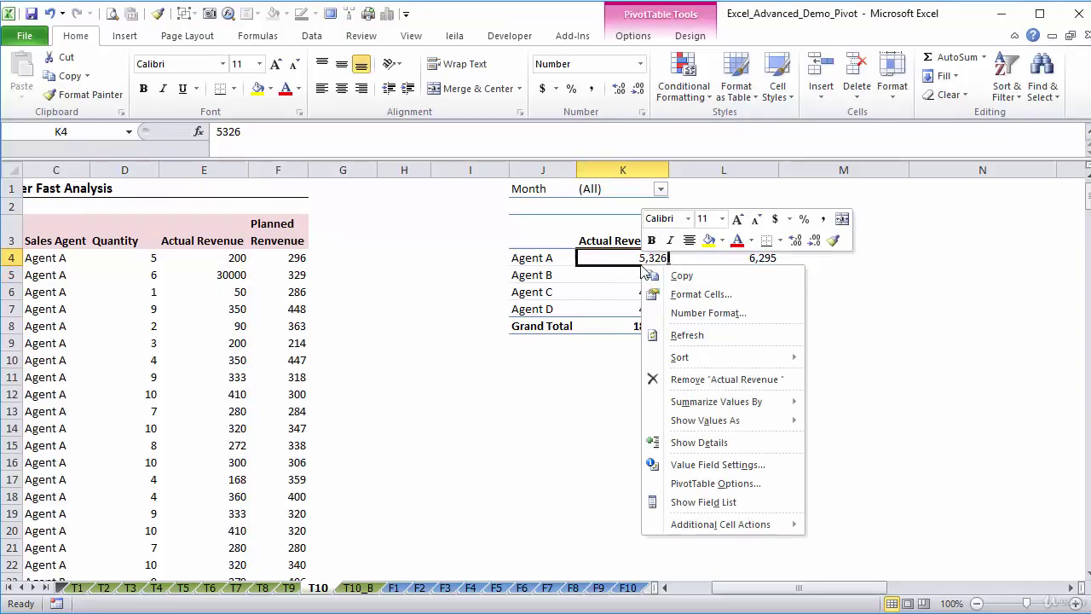
left_click(688, 335)
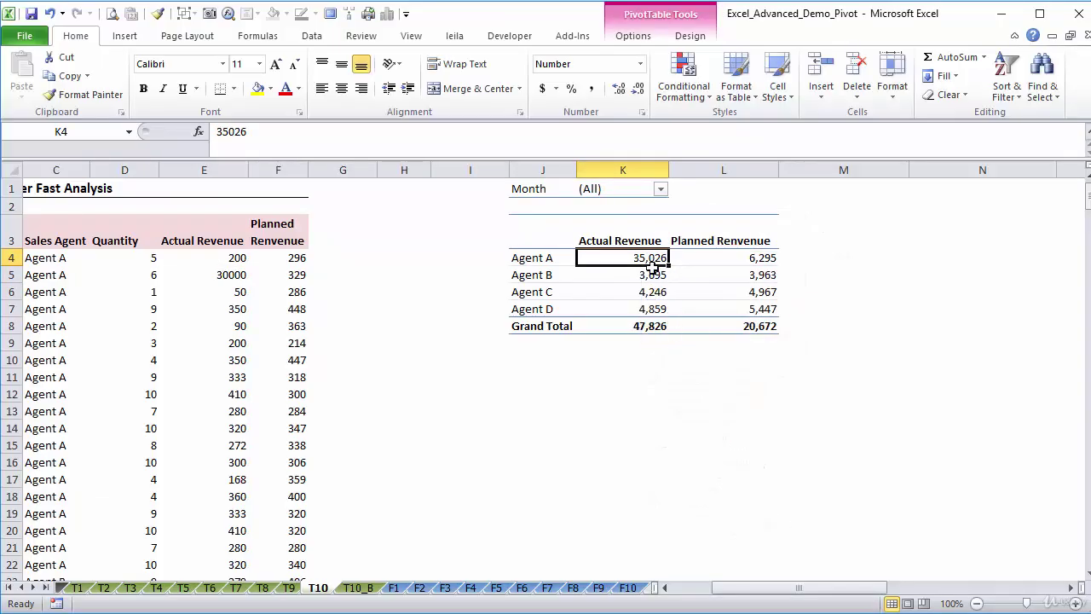
left_click(635, 35)
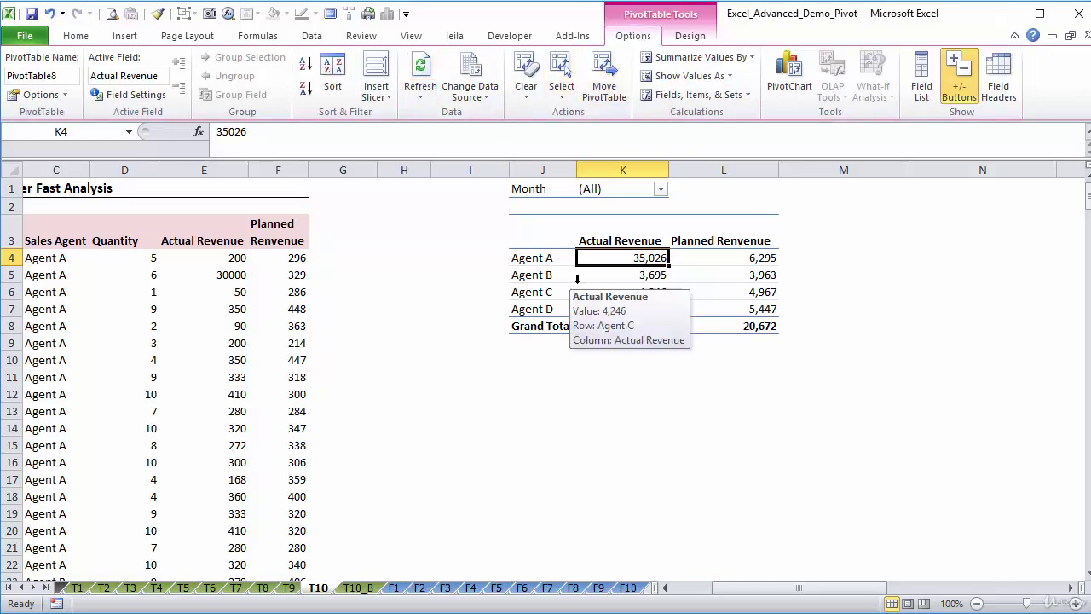
Undo the PivotTable refresh and the change to source cell E5.
key("ctrl+z")
key("ctrl+z")
Go to the end of the source data and select the planned revenue in its last row, cell F69.
key("Left")
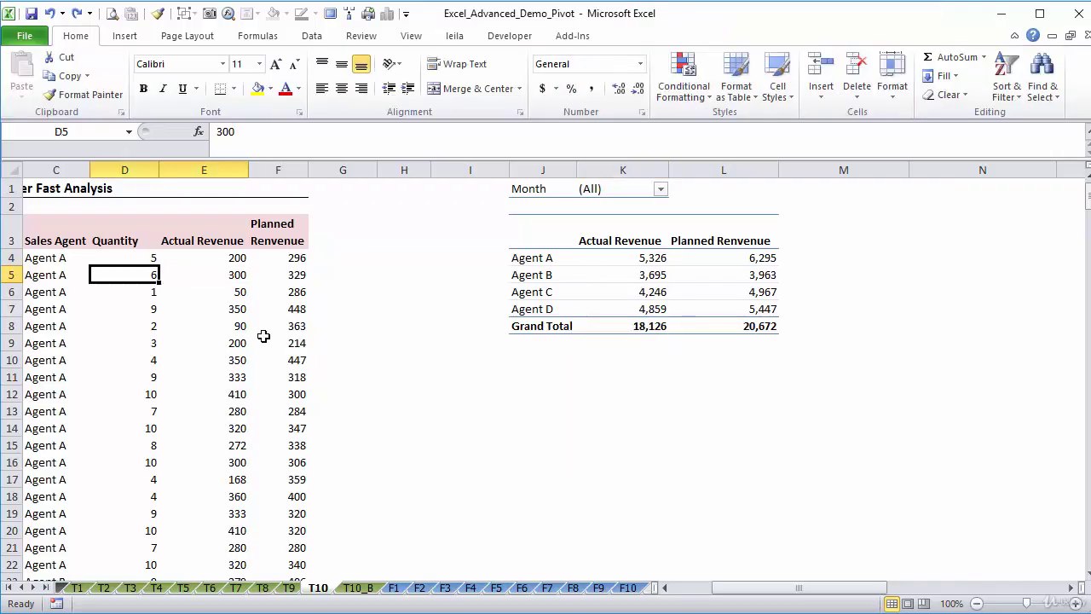
key("Left")
key("Down")
key("ctrl+Down")
key("Down")
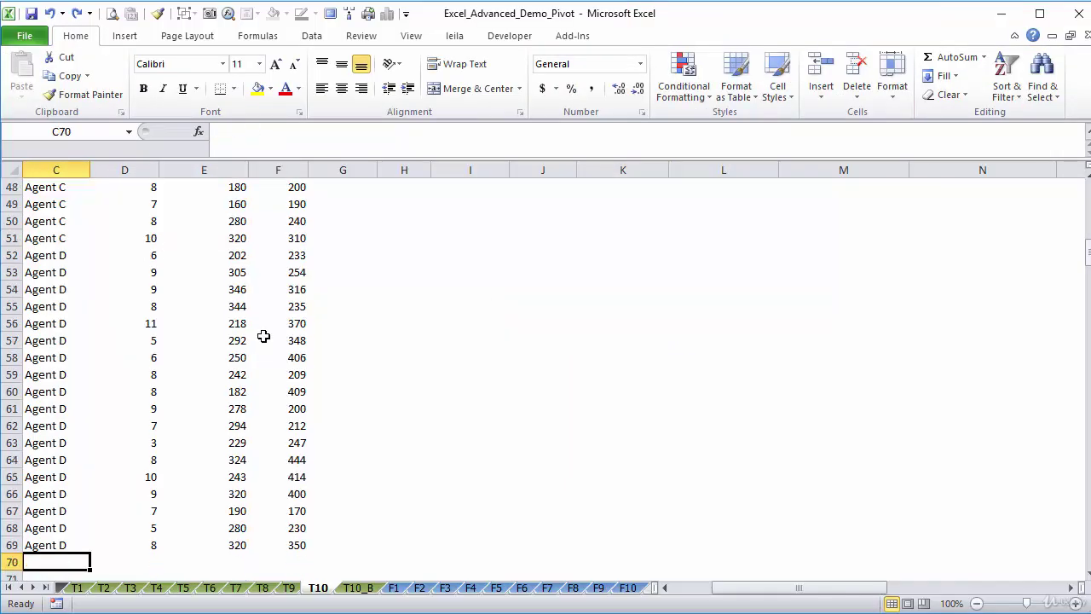
key("Up")
key("Right")
key("Right")
key("Right")
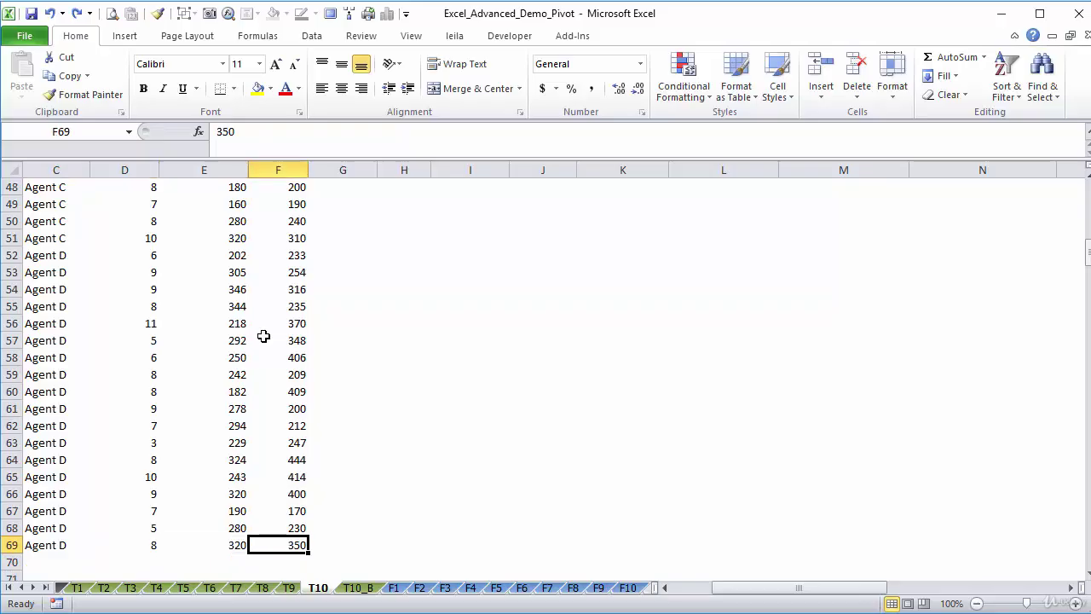
Enter Agent D, quantity 9, actual revenue 400000 and planned revenue 56666 in row 70 directly below the source data.
key("Left")
key("Left")
key("Left")
key("Down")
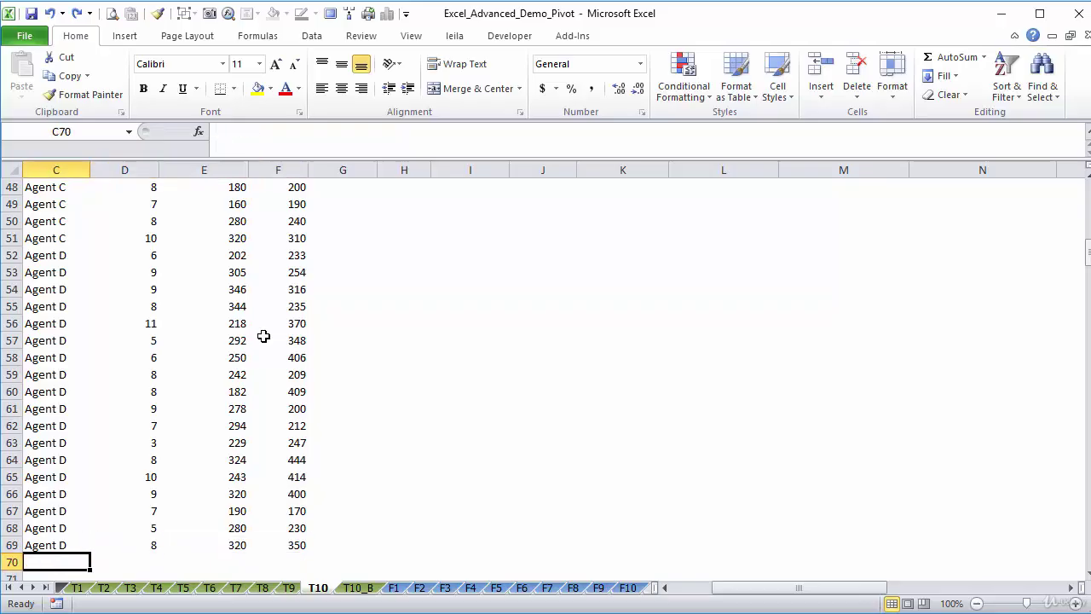
type("Agent D")
key("Tab")
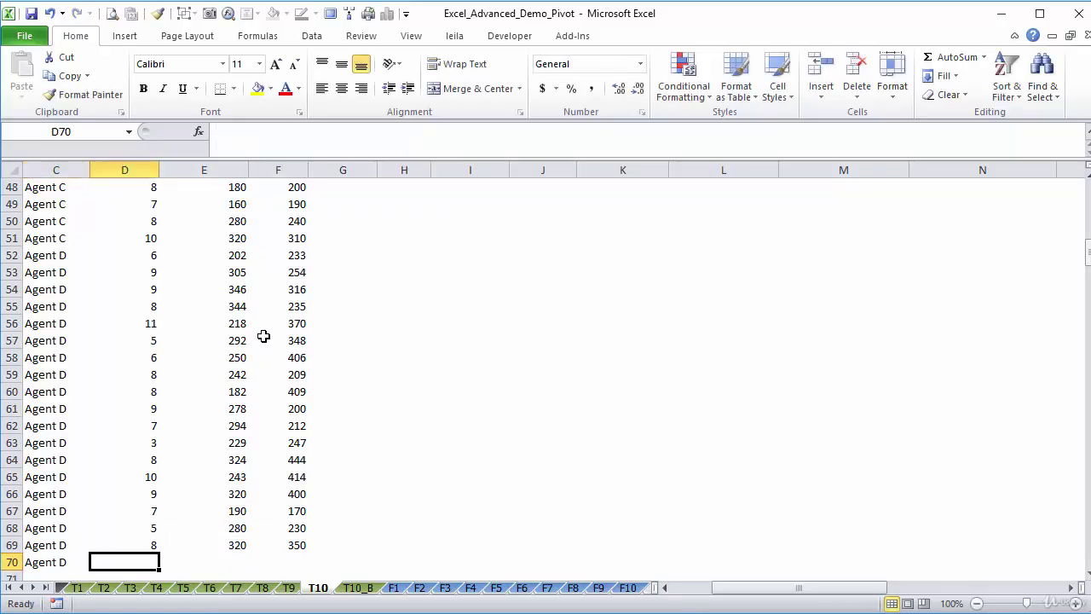
type("9")
key("Tab")
type("4")
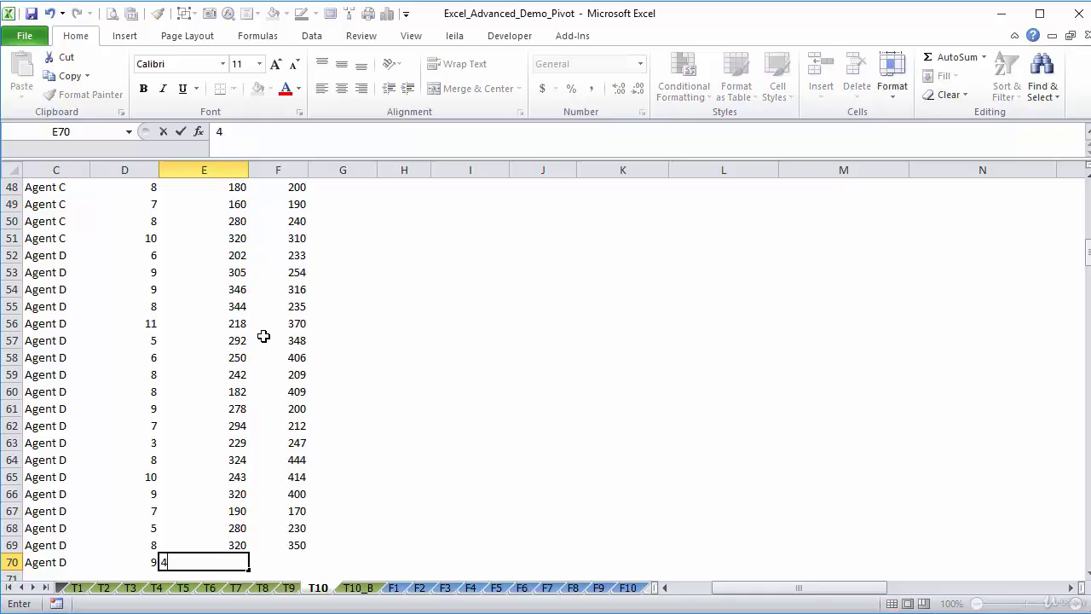
type("00000")
key("Tab")
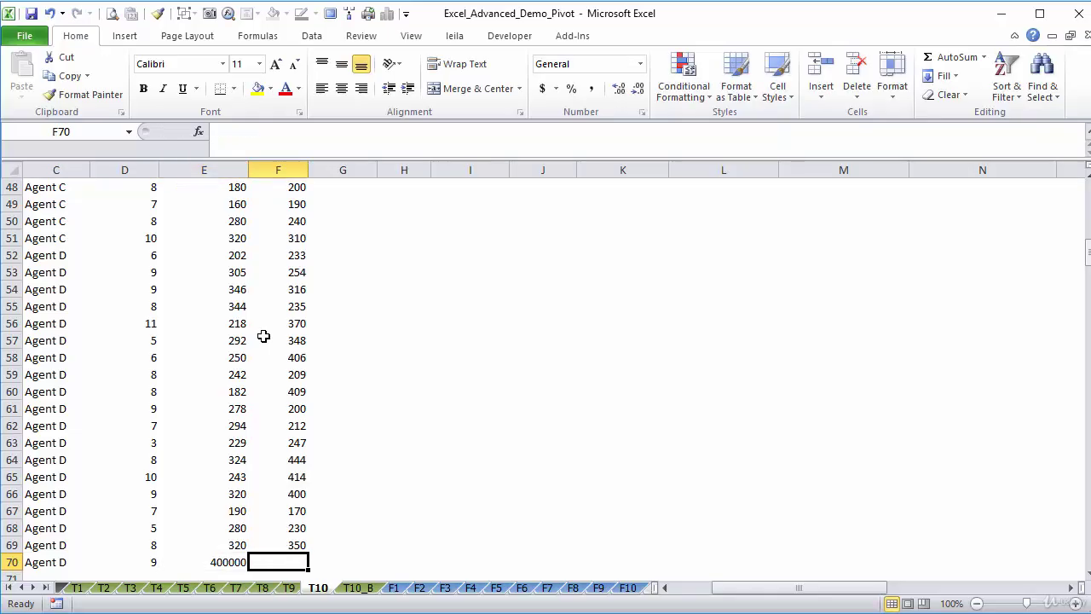
type("56666")
key("ctrl+Return")
Copy the year 2016 and month June from A69:B69 into A70:B70.
key("Home")
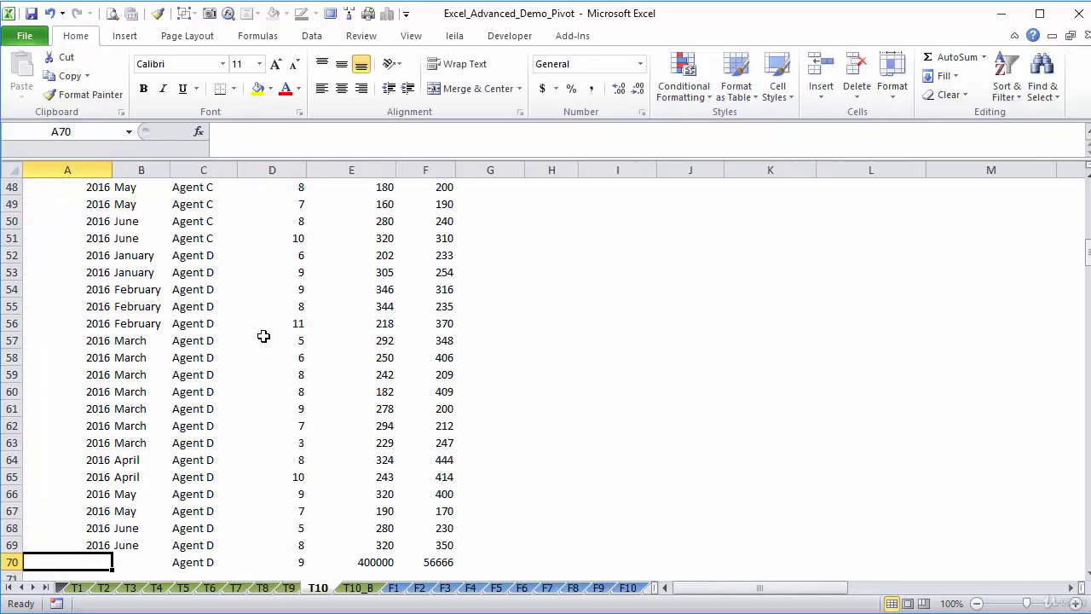
key("Up")
key("shift+Right")
key("ctrl+c")
key("Down")
key("ctrl+v")
key("Escape")
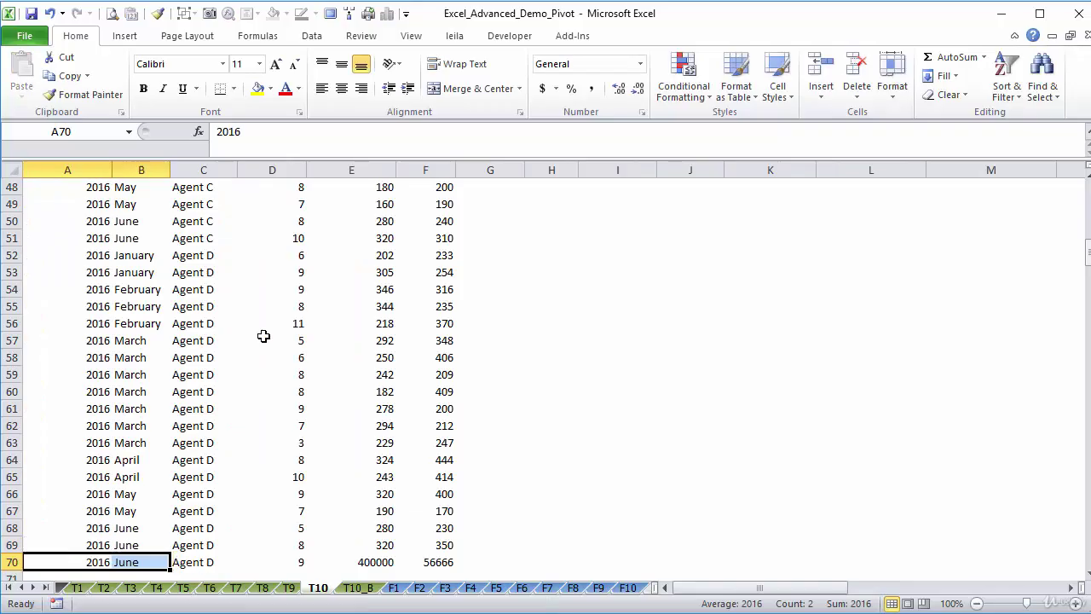
Filter the PivotTable's month to June.
key("Right")
key("Right")
key("Right")
key("Right")
key("Right")
key("Right")
key("ctrl+Up")
left_click(694, 312)
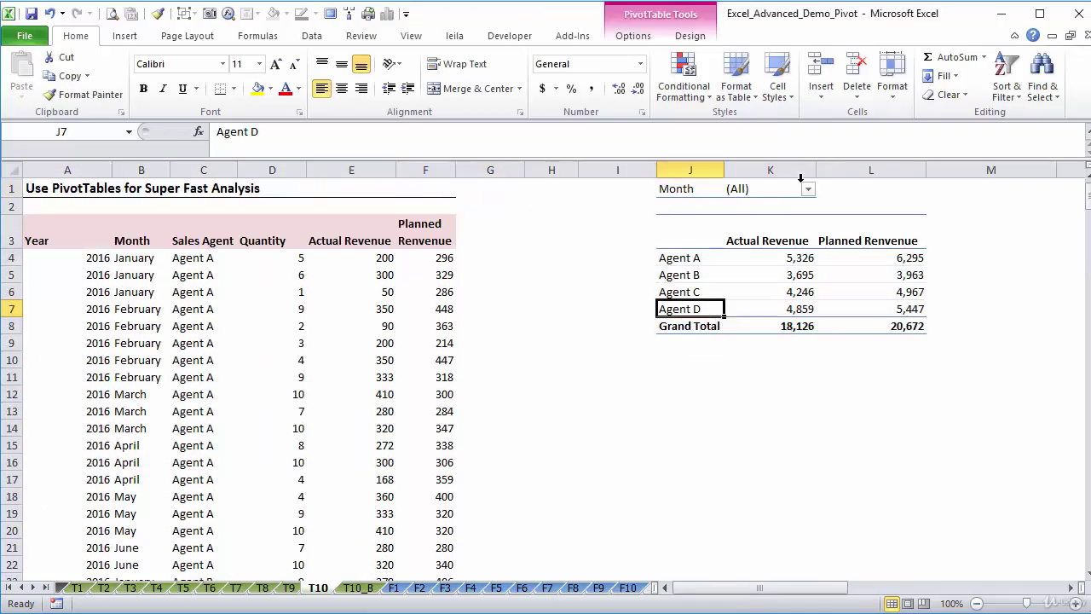
left_click(807, 189)
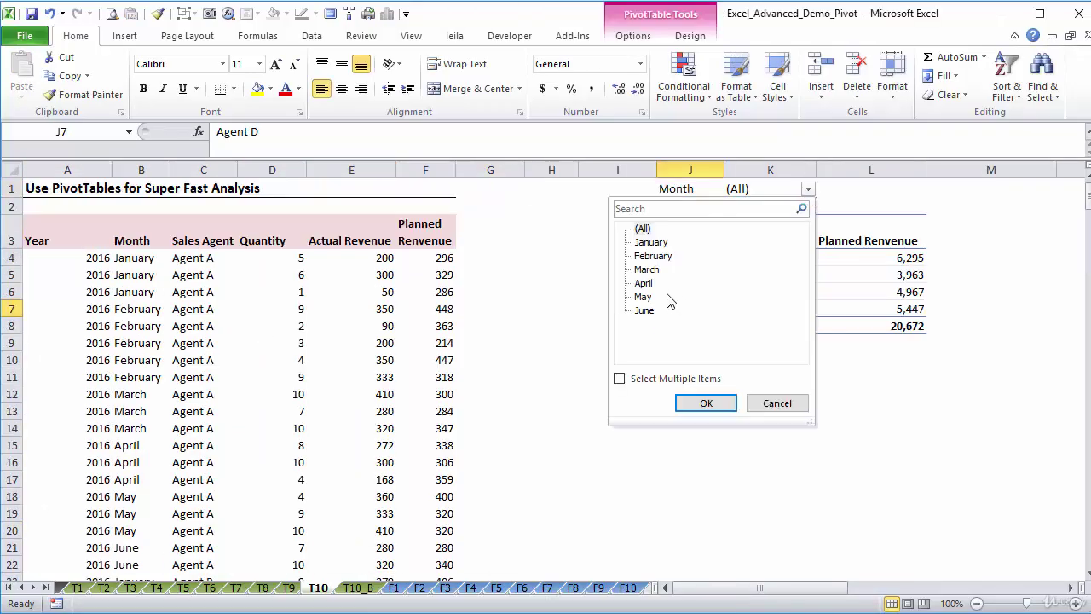
left_click(646, 312)
left_click(705, 403)
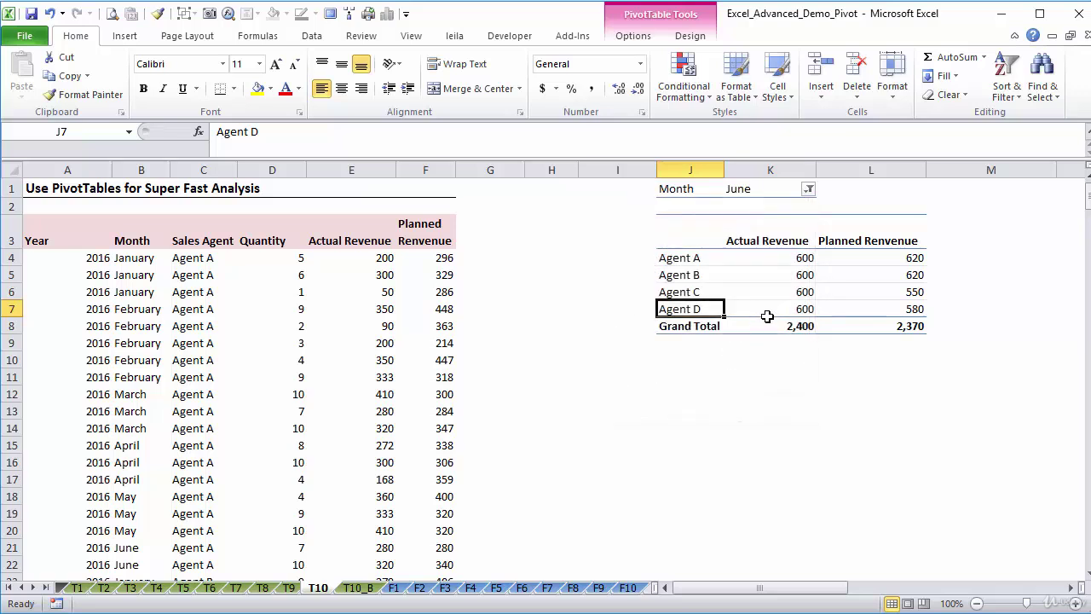
Refresh the PivotTable from Agent D's actual revenue value.
left_click(772, 309)
right_click(772, 311)
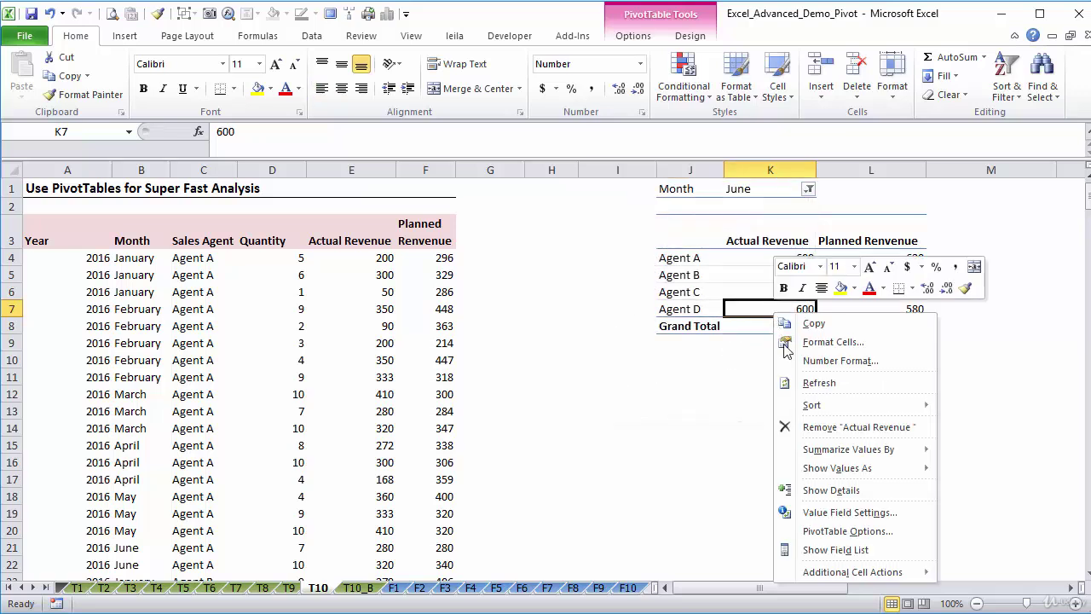
left_click(805, 384)
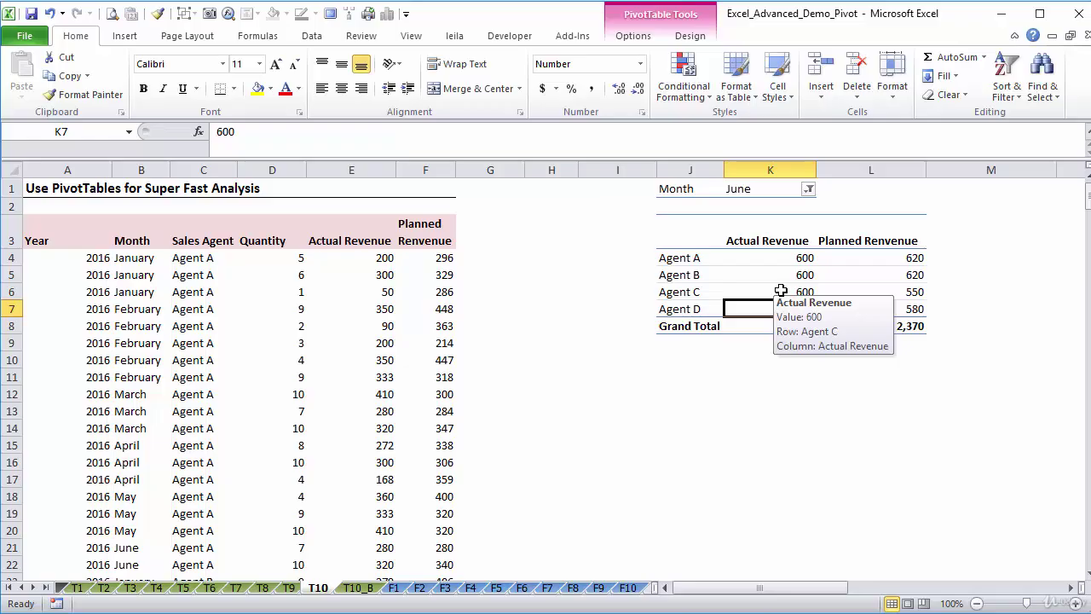
Check whether the PivotTable's data source range covers the added source row 70, and leave the range as it is.
left_click(636, 41)
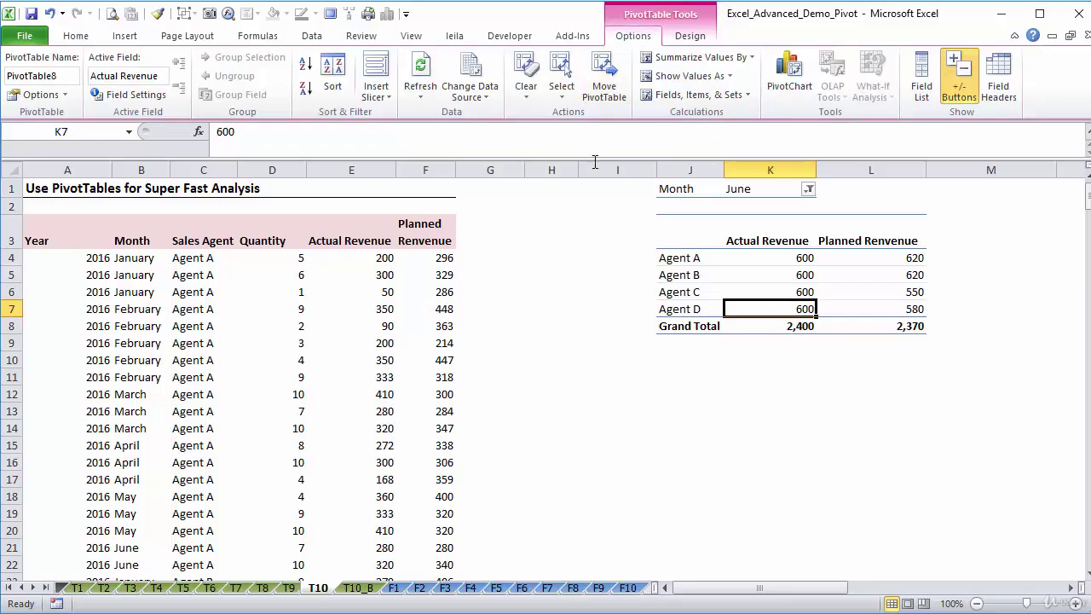
left_click(483, 99)
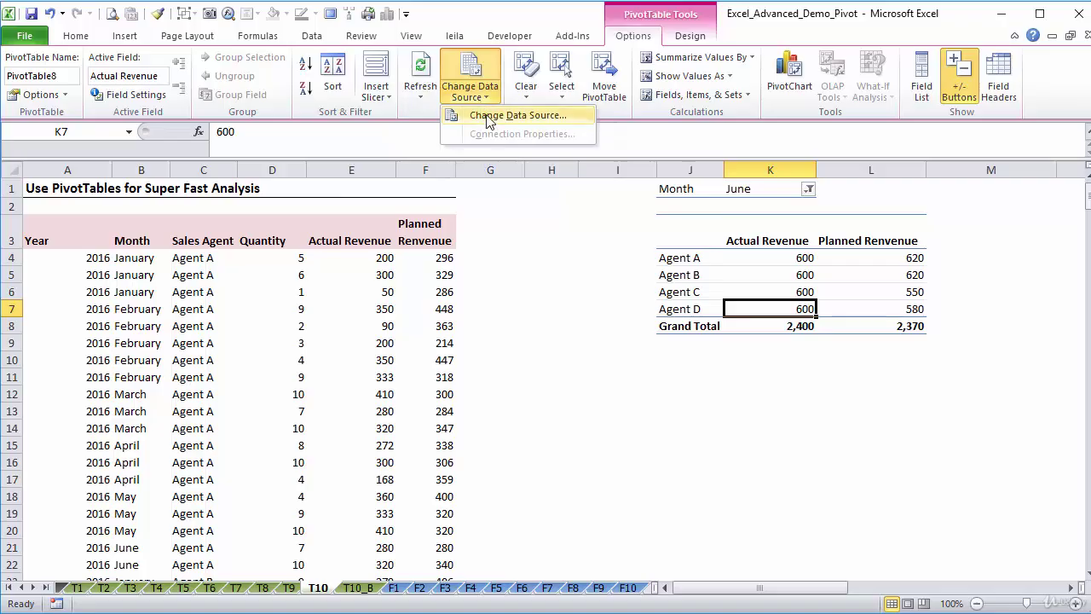
left_click(503, 115)
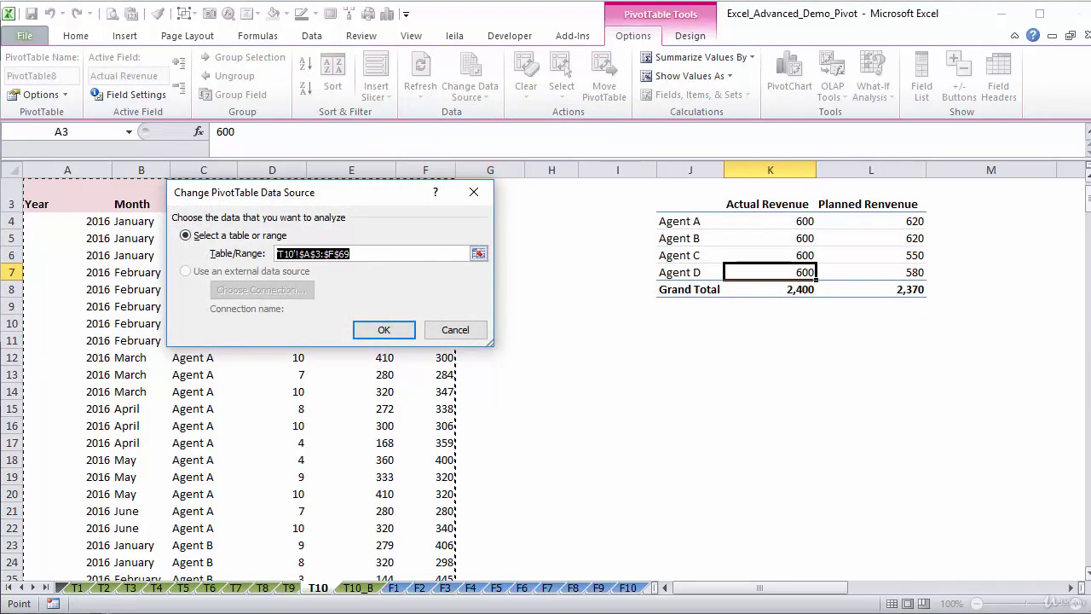
left_click_drag(1087, 212, 1088, 280)
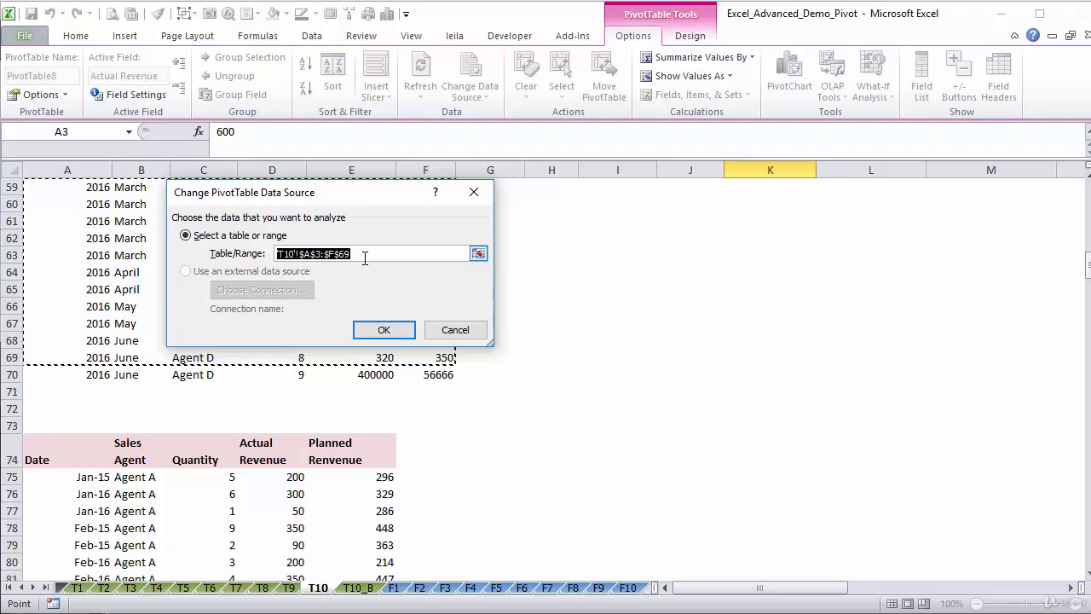
left_click(461, 329)
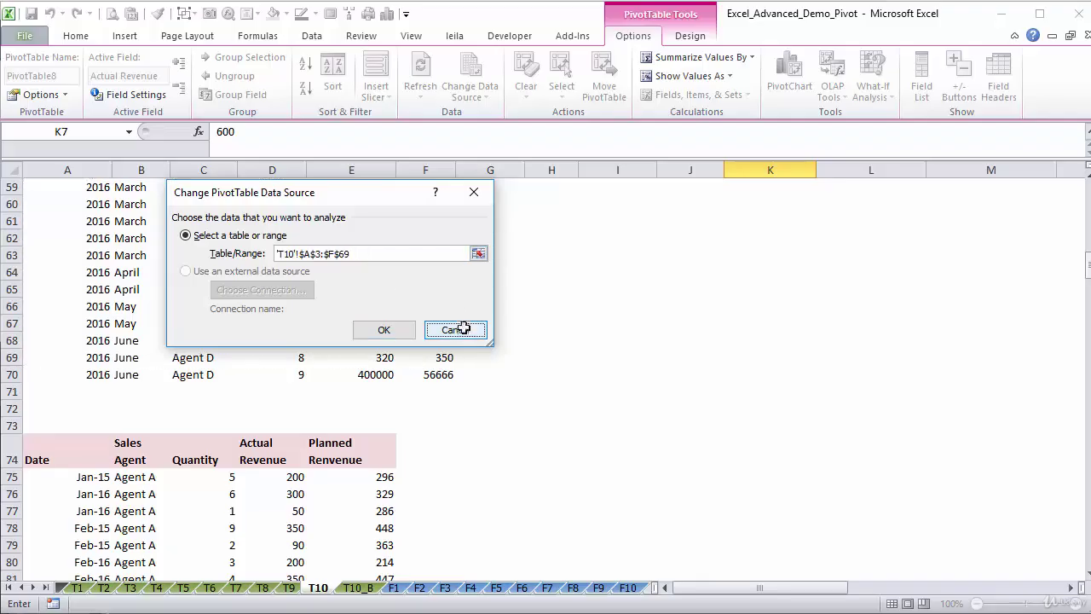
Clear the contents of the added source row, A70:F70.
left_click_drag(438, 369, 65, 380)
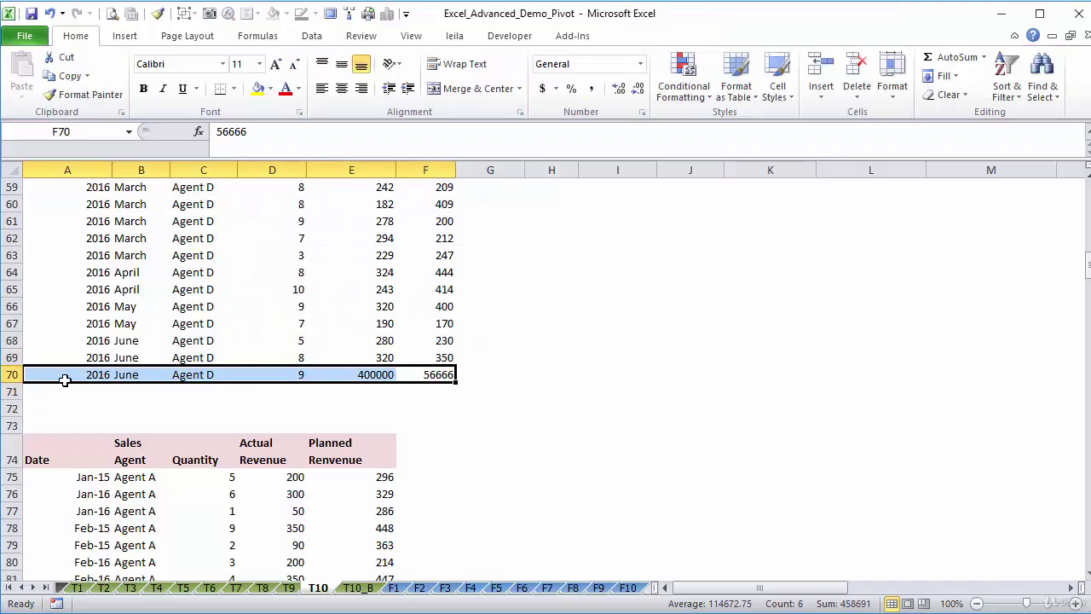
key("Delete")
Convert the source data range A3:F69 into an Excel table with headers.
key("Up")
key("Up")
key("Up")
key("Up")
key("Up")
key("Up")
key("Up")
key("Up")
key("Up")
key("Up")
key("Up")
key("Up")
key("Up")
key("Up")
key("Up")
key("Up")
key("Up")
key("Up")
key("Up")
key("Up")
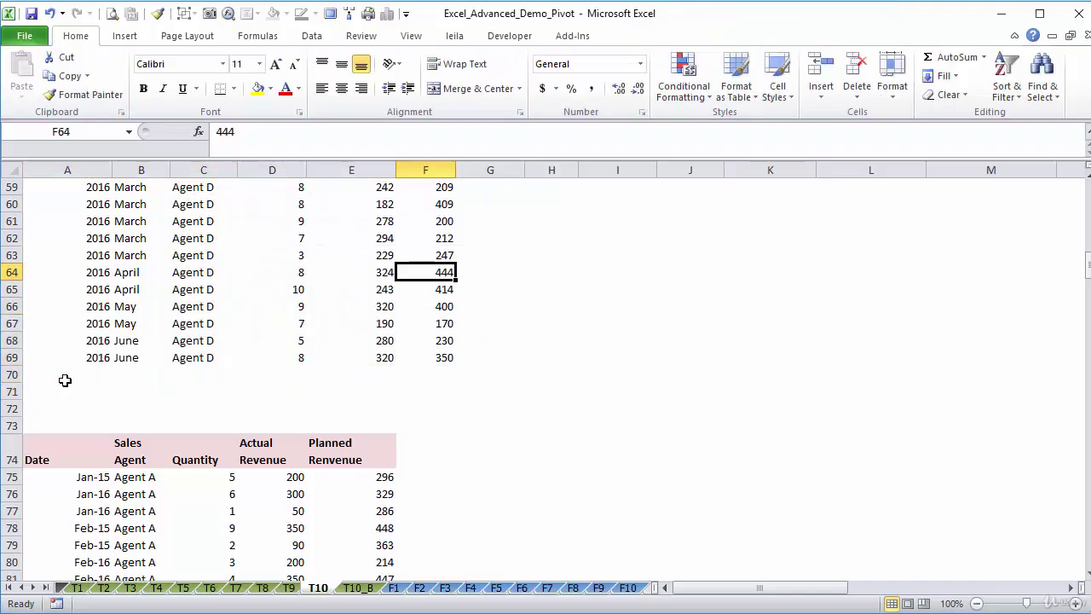
key("Up")
key("Up")
key("Up")
key("Up")
key("Up")
key("Up")
key("Up")
key("Up")
key("Up")
key("Up")
key("Up")
key("Up")
key("Up")
key("Up")
key("Up")
key("Up")
key("Up")
key("Up")
key("Up")
key("Up")
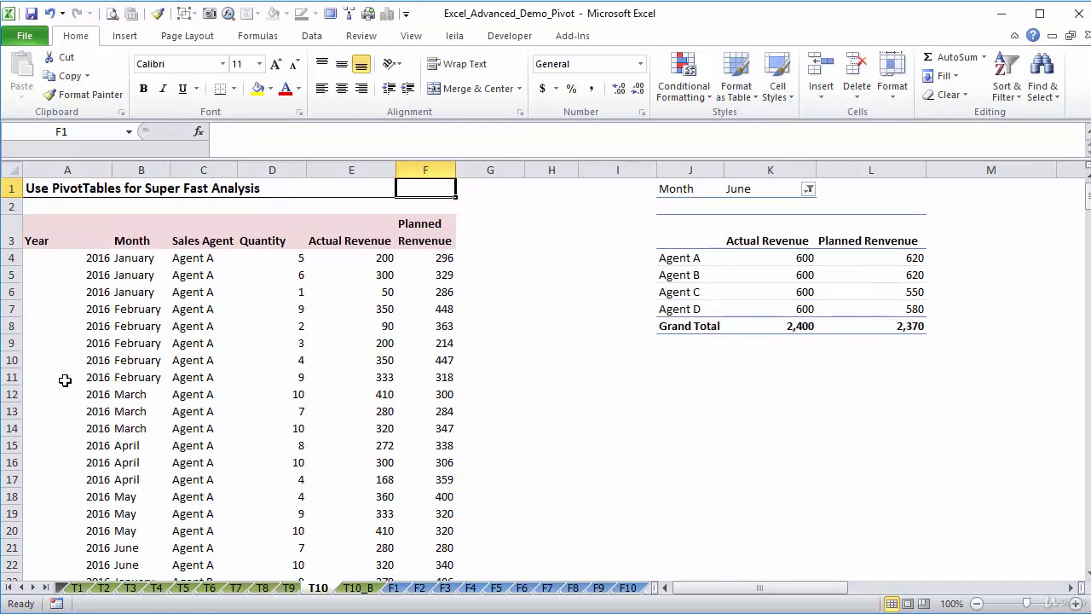
key("Left")
key("Left")
key("Left")
key("Left")
key("Down")
key("Down")
key("Down")
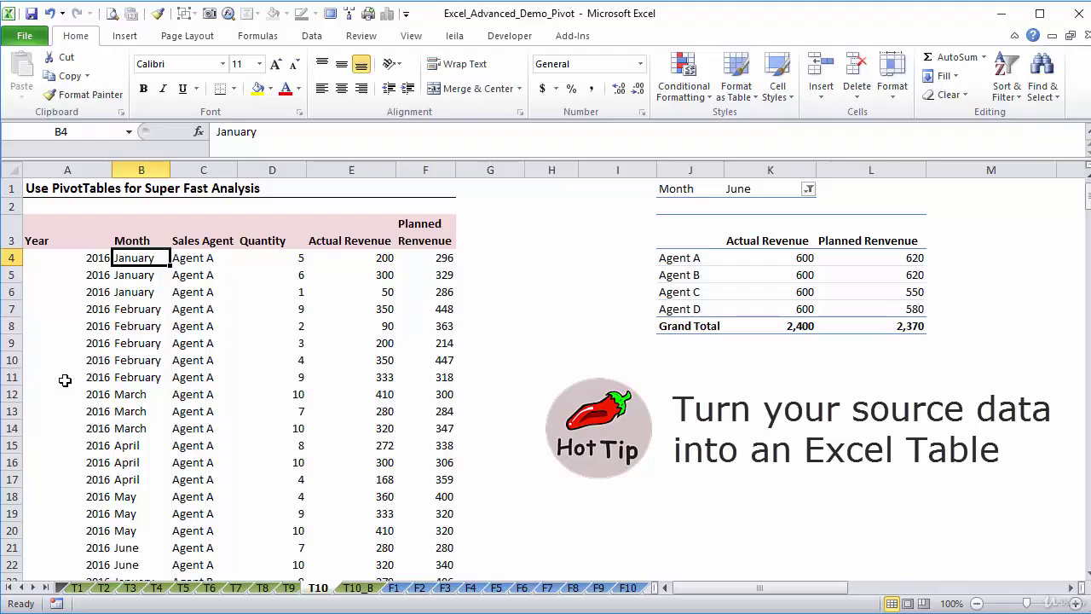
key("ctrl+t")
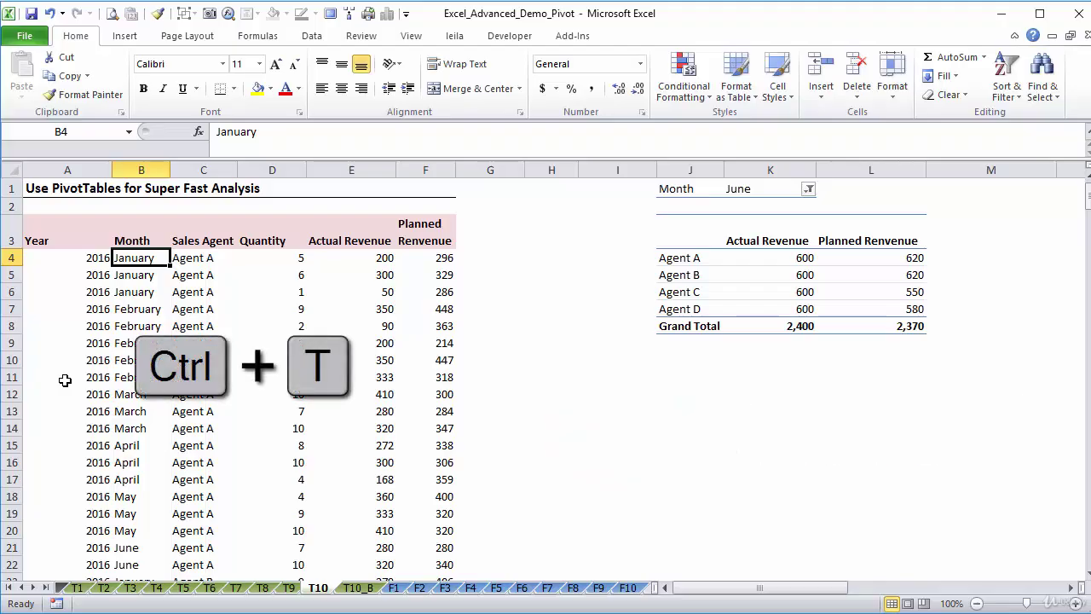
key("Down")
key("Right")
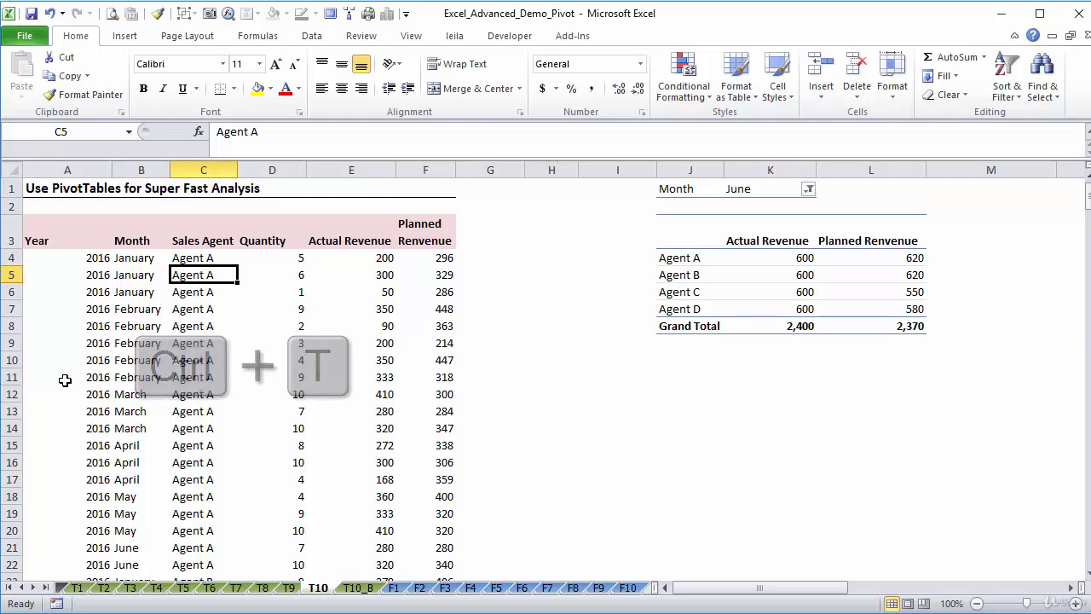
key("ctrl+t")
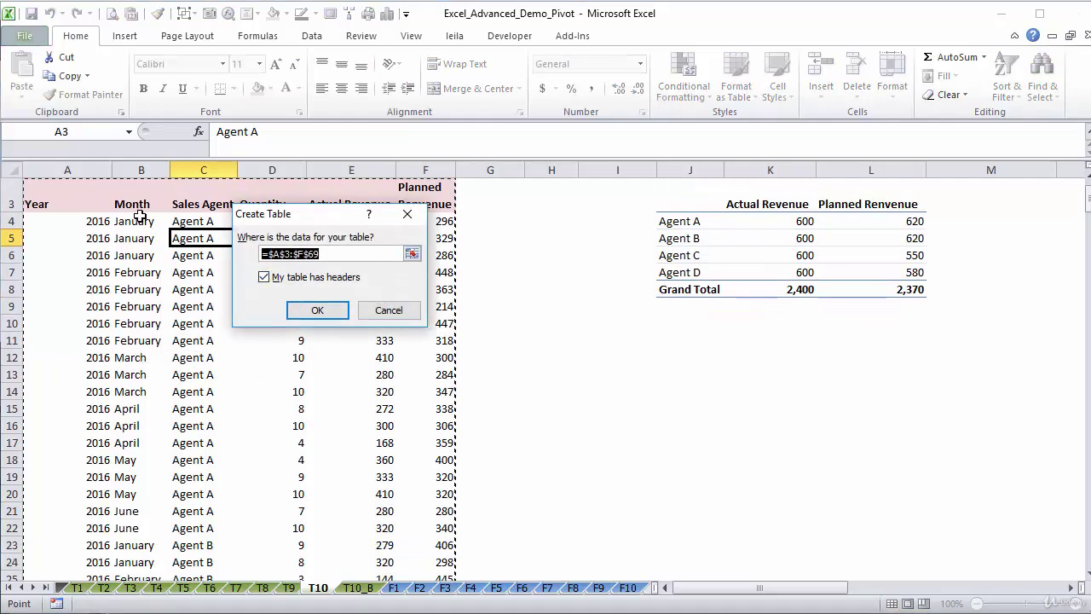
left_click(307, 311)
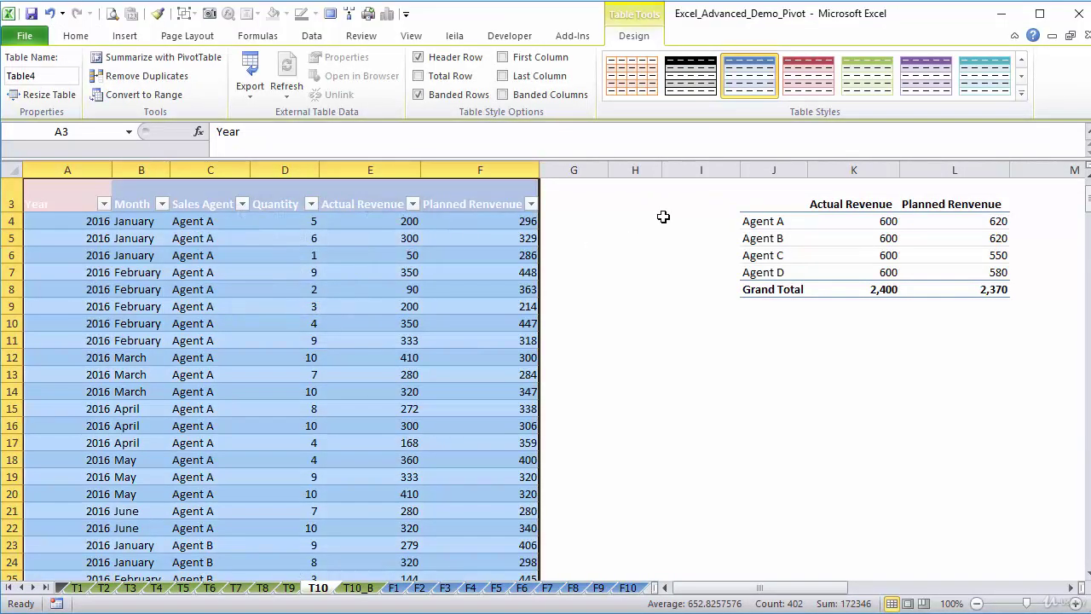
Clear the table style from the new source table.
left_click(1020, 95)
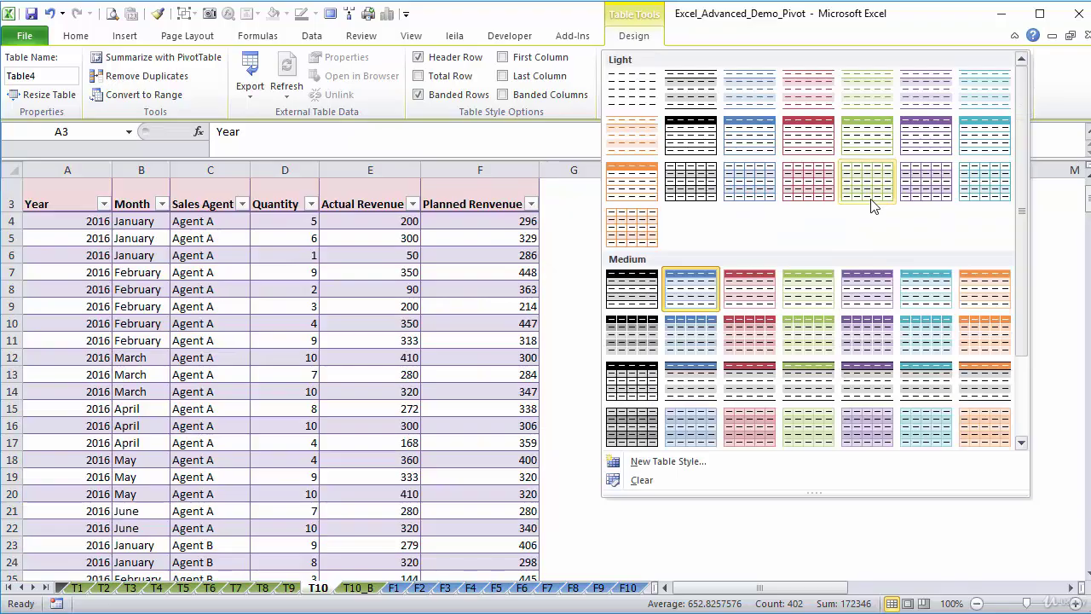
left_click(646, 481)
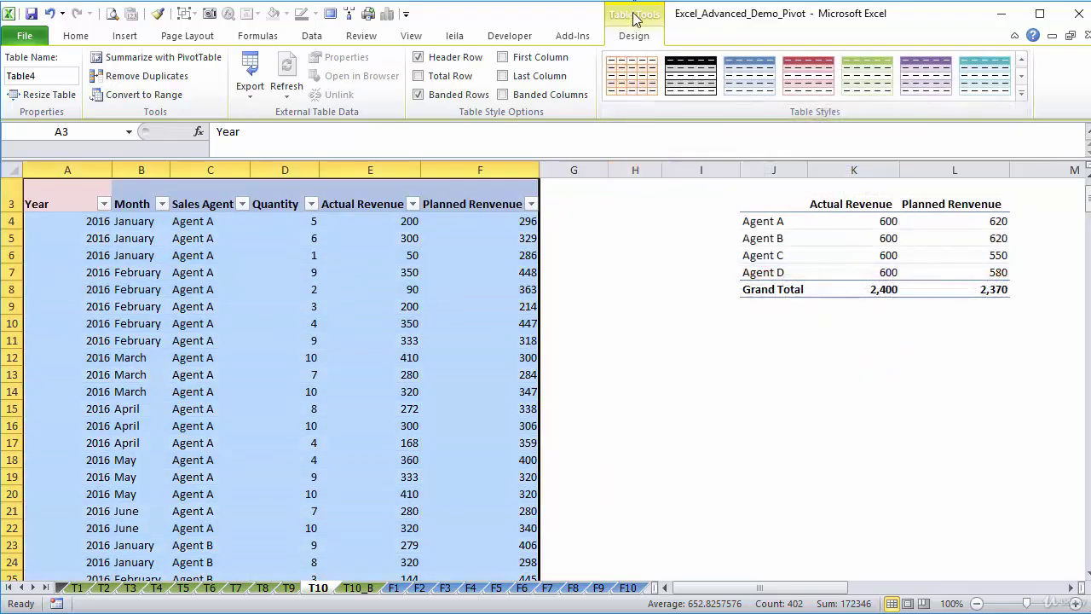
left_click(304, 268)
Begin a new record in row 70 directly below the source table with year 2016, month June and sales agent Agent D.
key("Left")
key("Left")
key("Left")
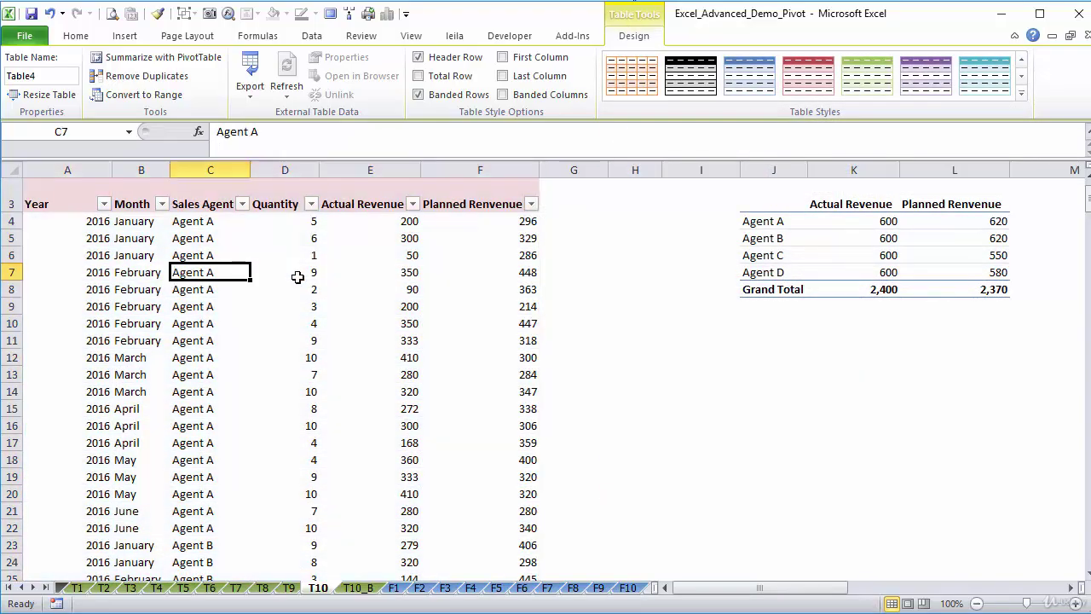
key("Down")
key("Down")
key("Down")
key("Down")
key("Down")
key("Down")
key("Down")
key("Down")
key("Down")
key("Down")
key("Down")
key("Down")
key("Down")
key("Down")
key("Down")
key("Down")
key("Down")
key("Down")
key("Down")
key("Down")
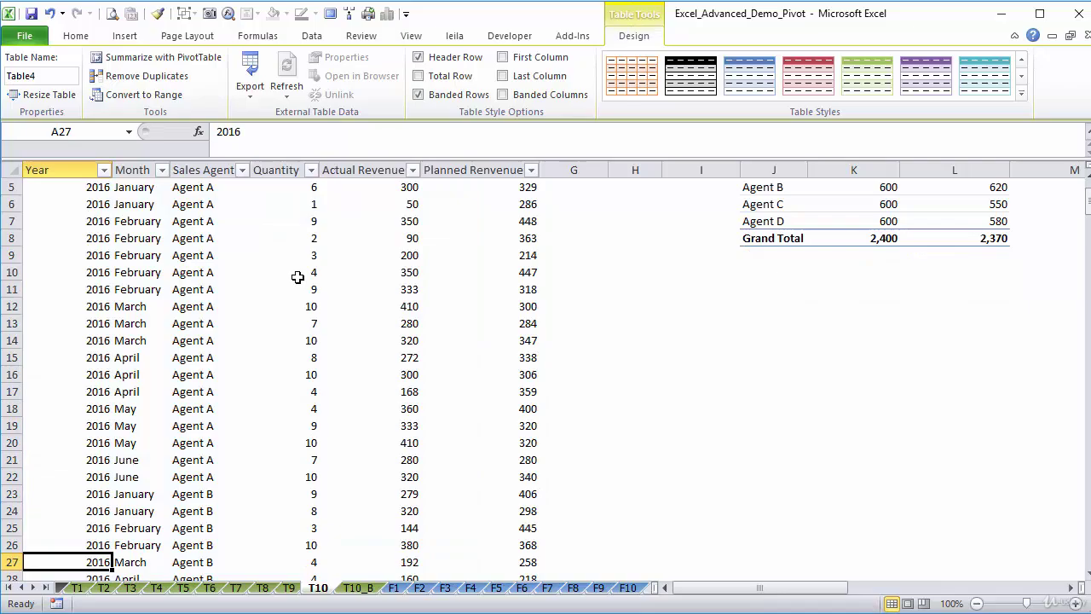
key("Down")
key("Down")
key("Down")
key("Down")
key("Down")
key("Down")
key("Down")
key("Down")
key("Down")
key("Down")
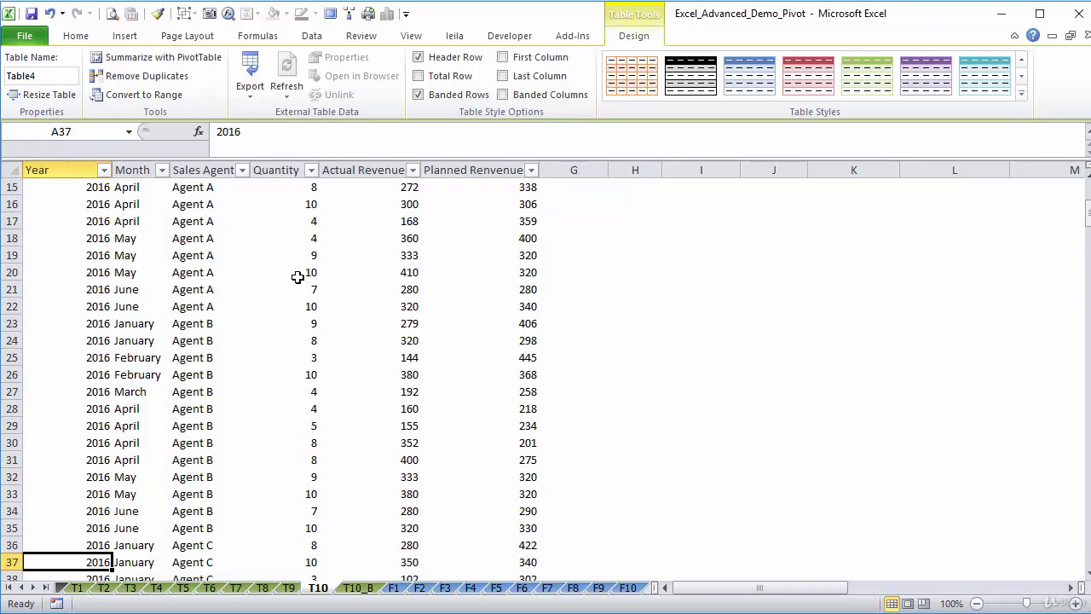
key("Down")
key("Down")
key("Down")
key("Down")
key("Down")
key("Down")
key("Down")
key("Down")
key("Down")
key("Down")
key("Down")
key("Down")
key("Down")
key("Down")
key("Down")
key("Down")
key("Down")
key("Down")
key("Down")
key("Down")
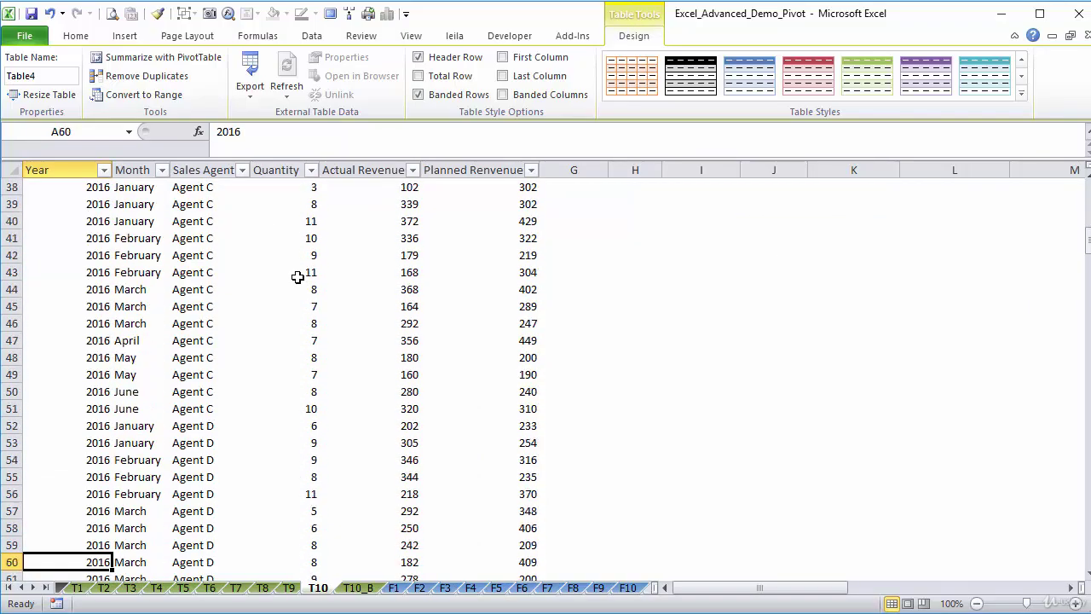
key("Down")
key("Down")
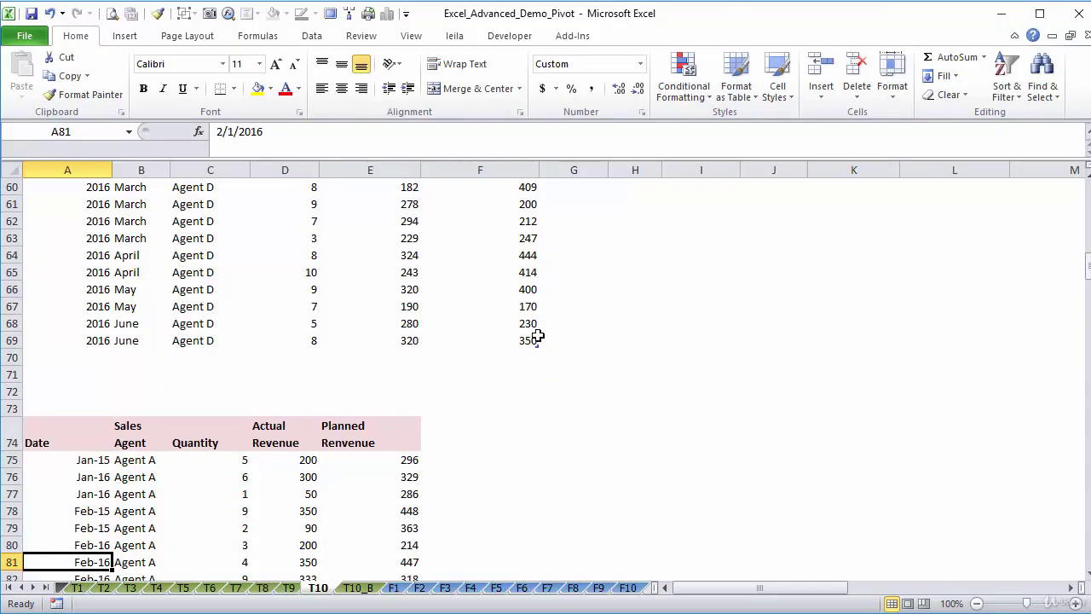
left_click(74, 357)
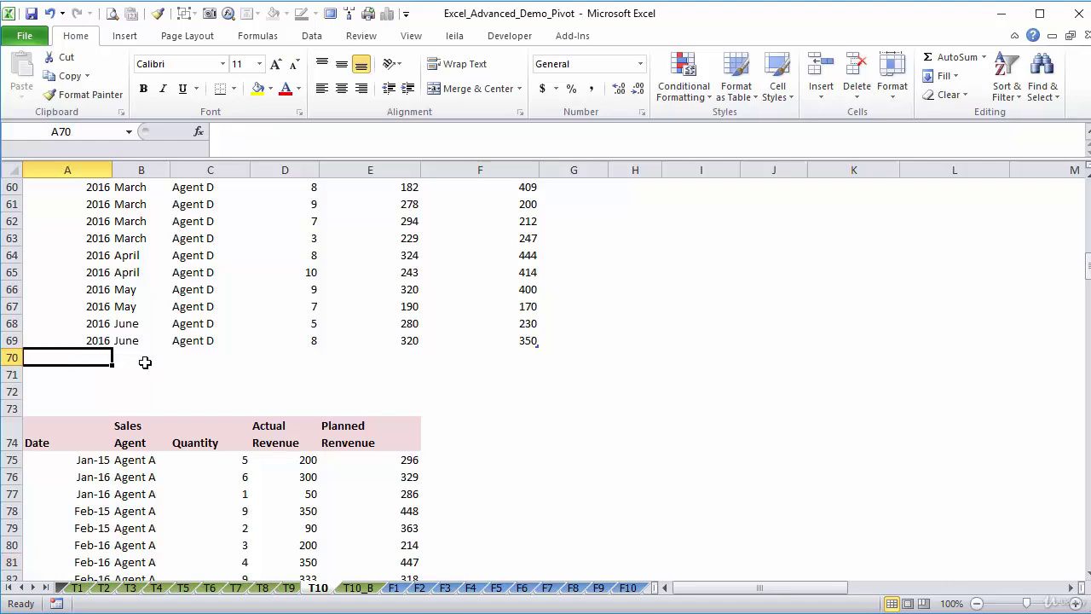
type("2016")
key("Tab")
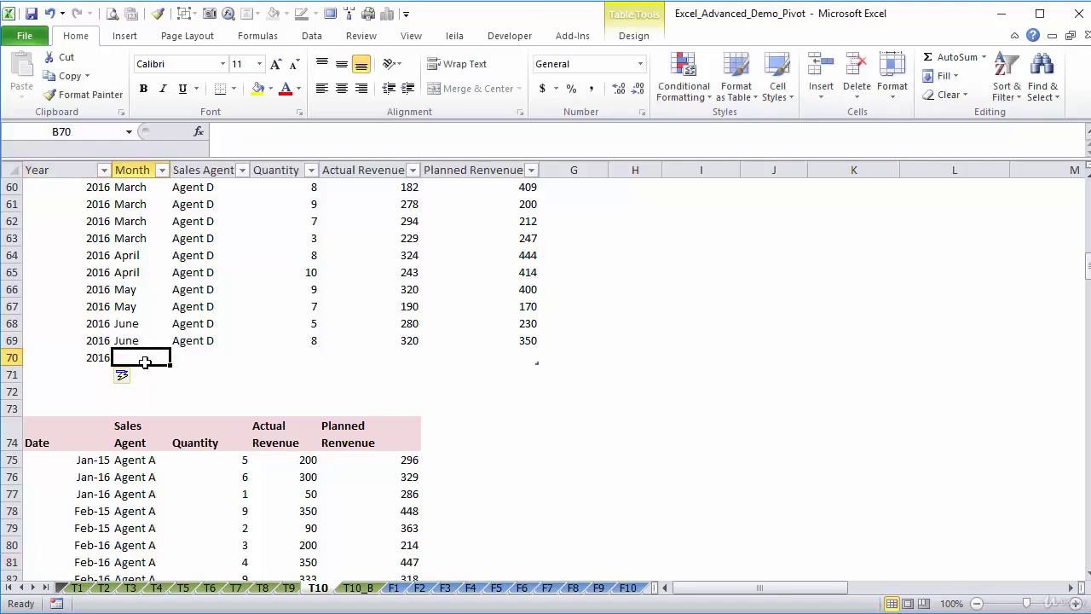
type("June")
key("ctrl+Return")
left_click(194, 362)
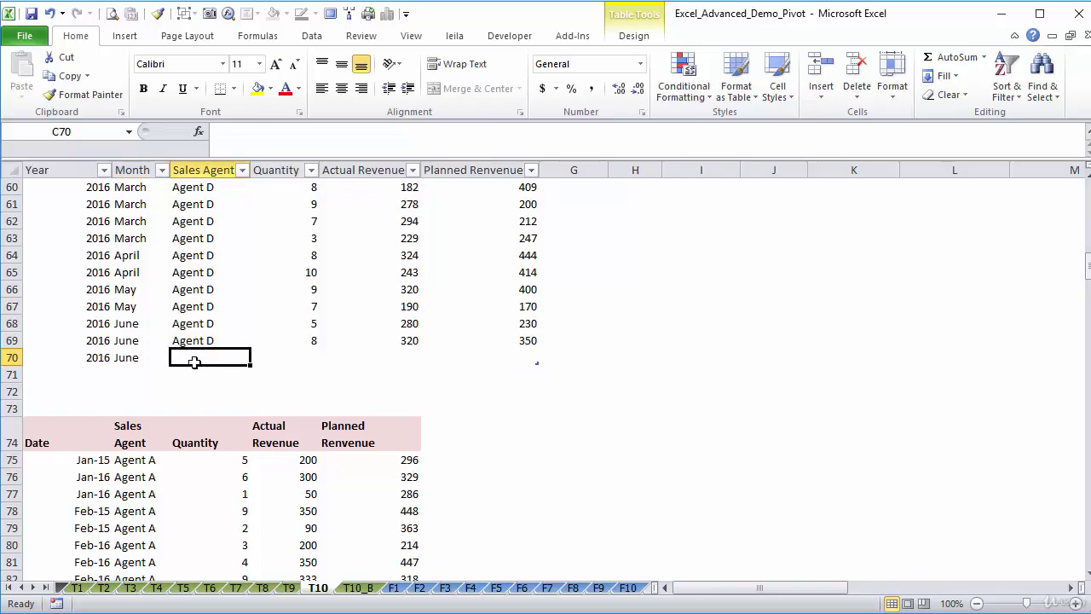
type("Agent D")
key("Tab")
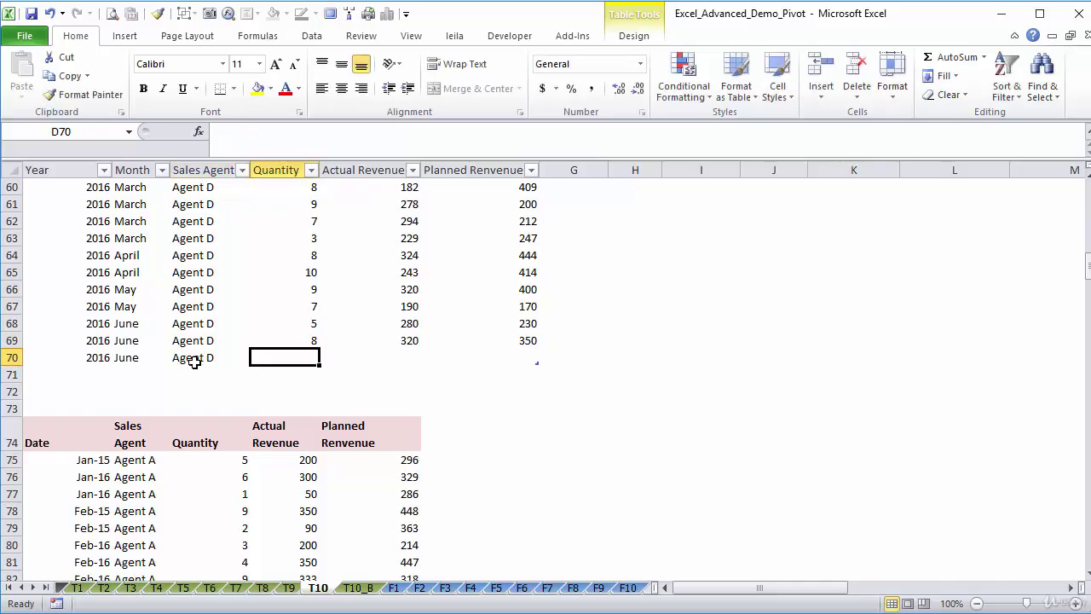
Complete row 70 with quantity 9, actual revenue 30000 and planned revenue 544.
type("9")
key("Tab")
type("30000")
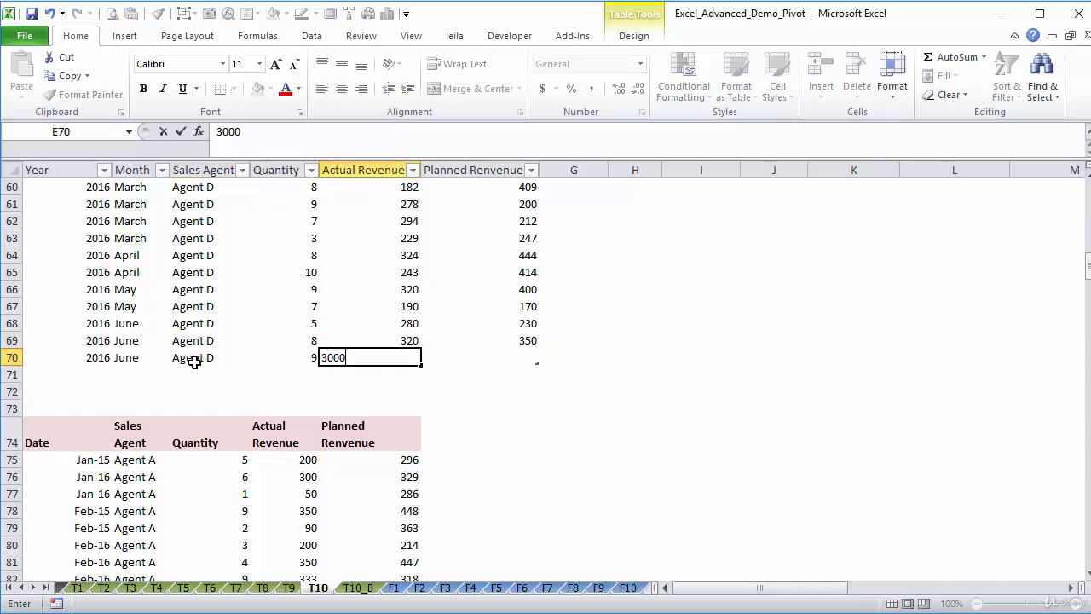
key("Tab")
type("544")
key("Tab")
key("Tab")
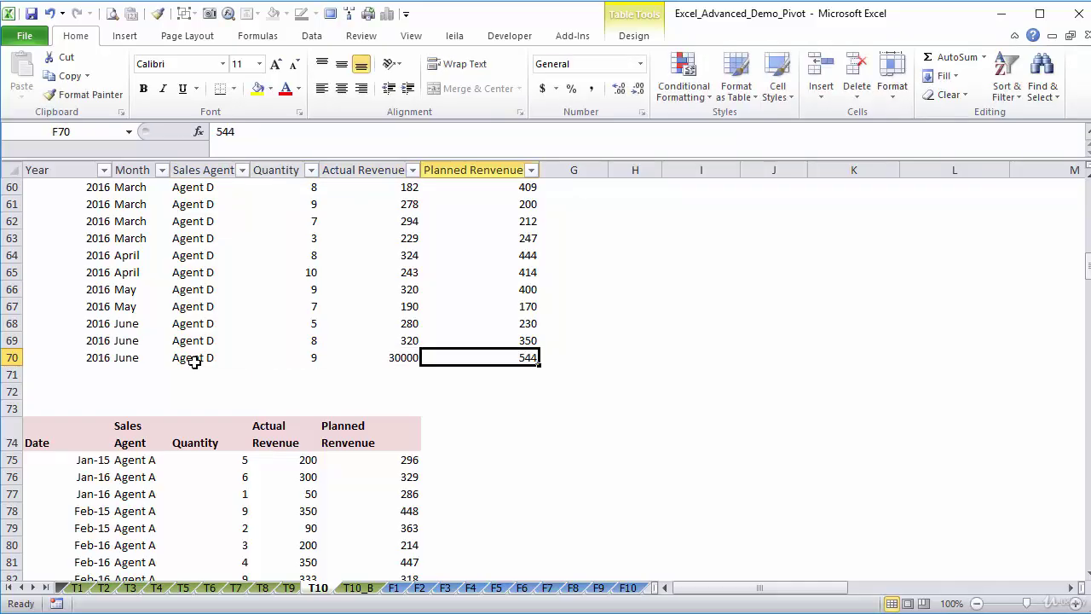
Refresh the PivotTable so that it includes the new source row.
key("ctrl+Up")
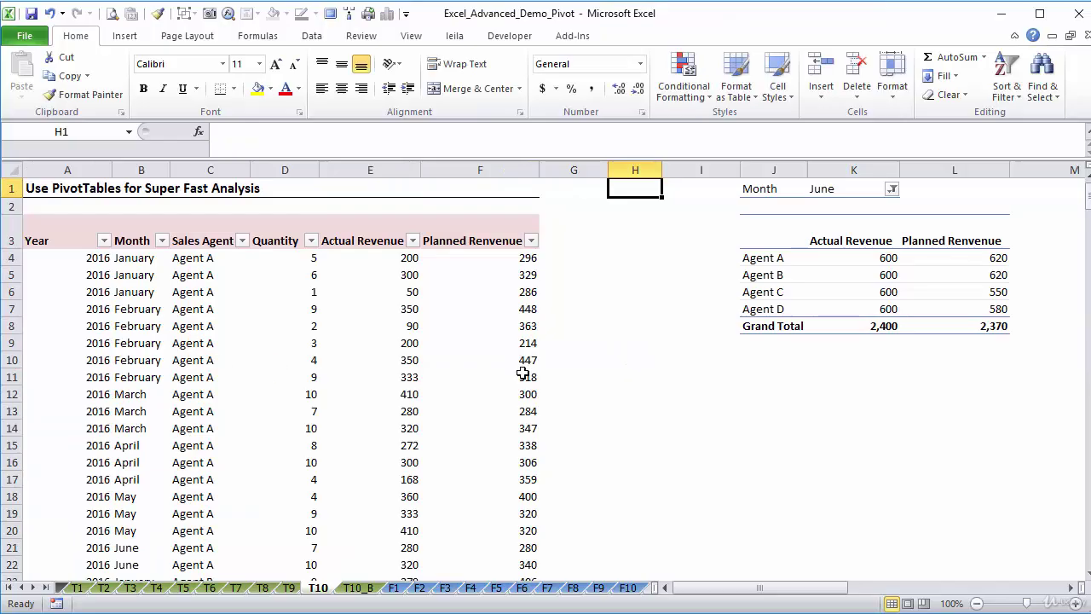
left_click(863, 309)
right_click(867, 308)
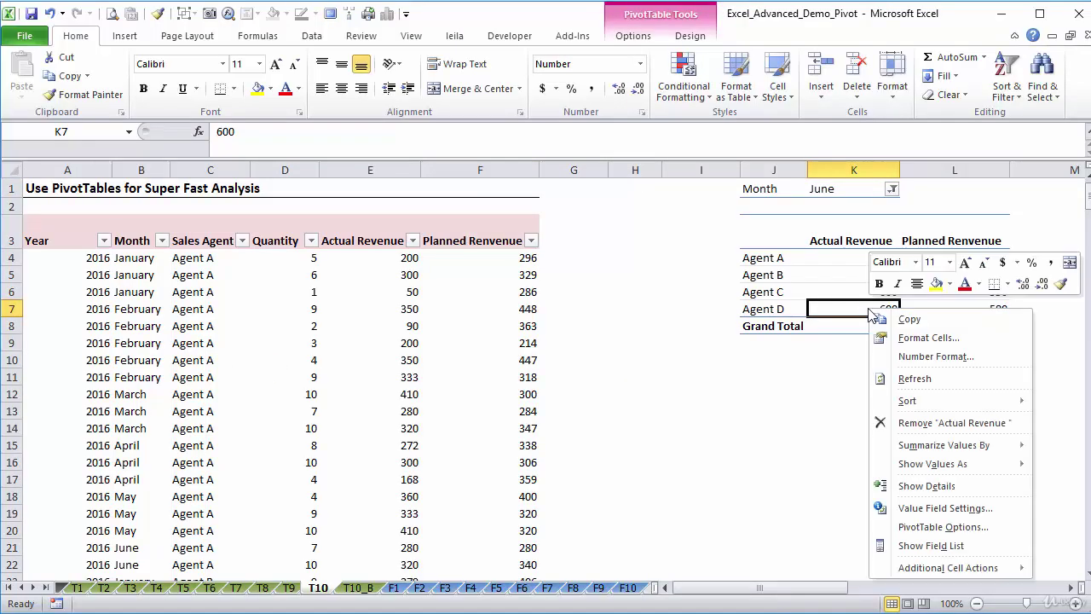
left_click(895, 379)
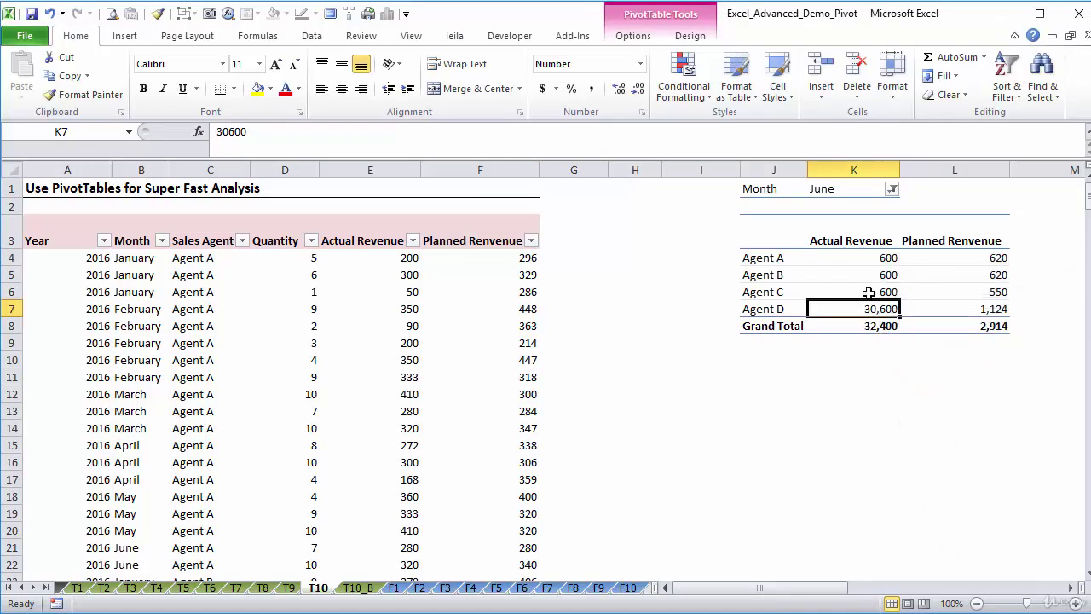
left_click(173, 445)
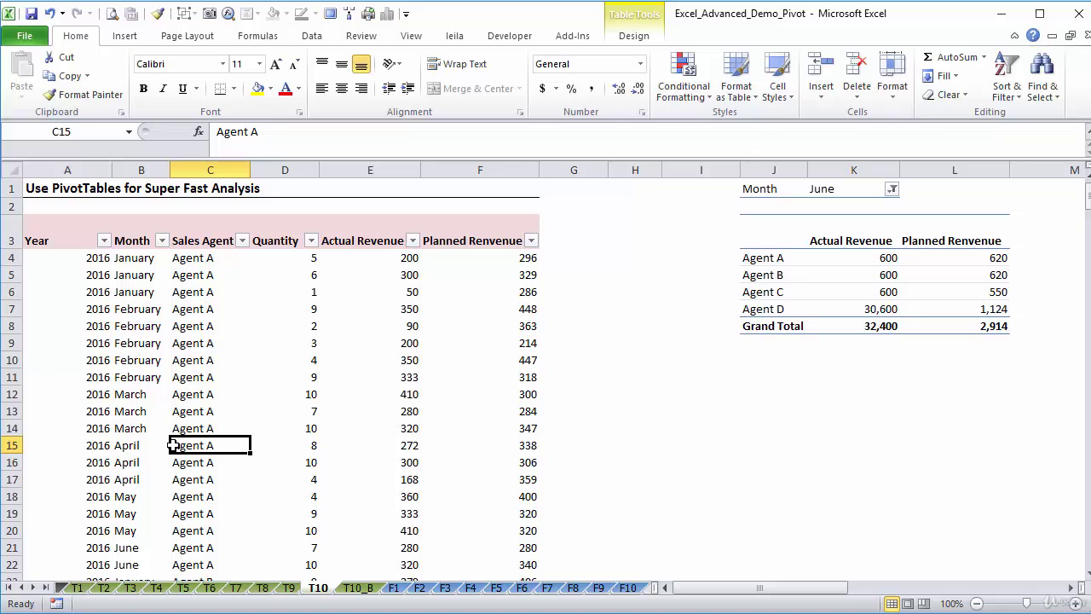
left_click(633, 35)
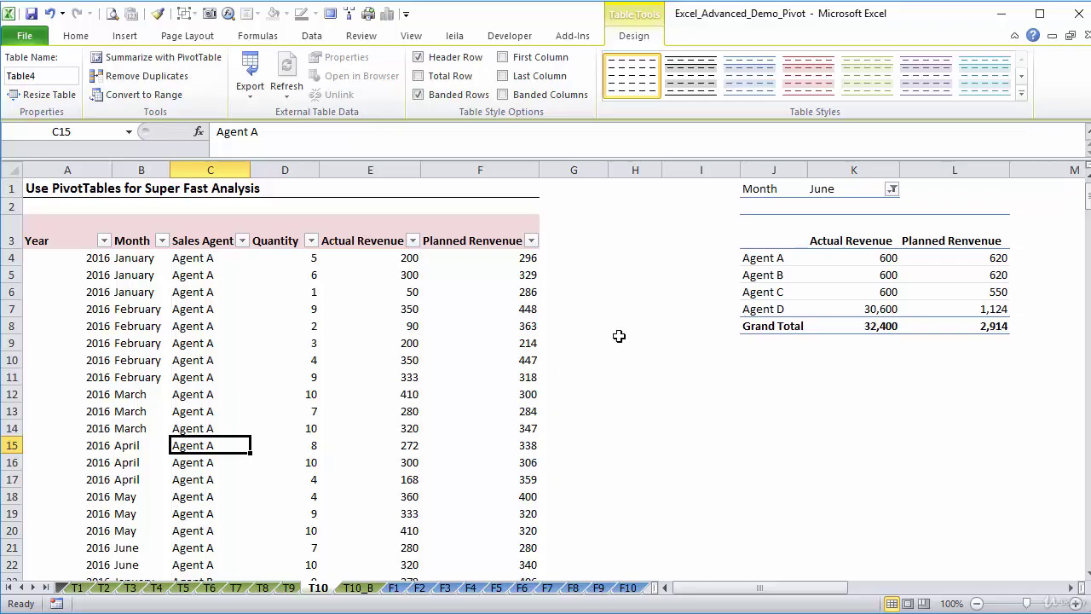
left_click_drag(778, 230, 971, 334)
left_click(893, 382)
key("Up")
key("Up")
key("Up")
key("Up")
key("Up")
key("Up")
key("Up")
key("Up")
key("Up")
key("Up")
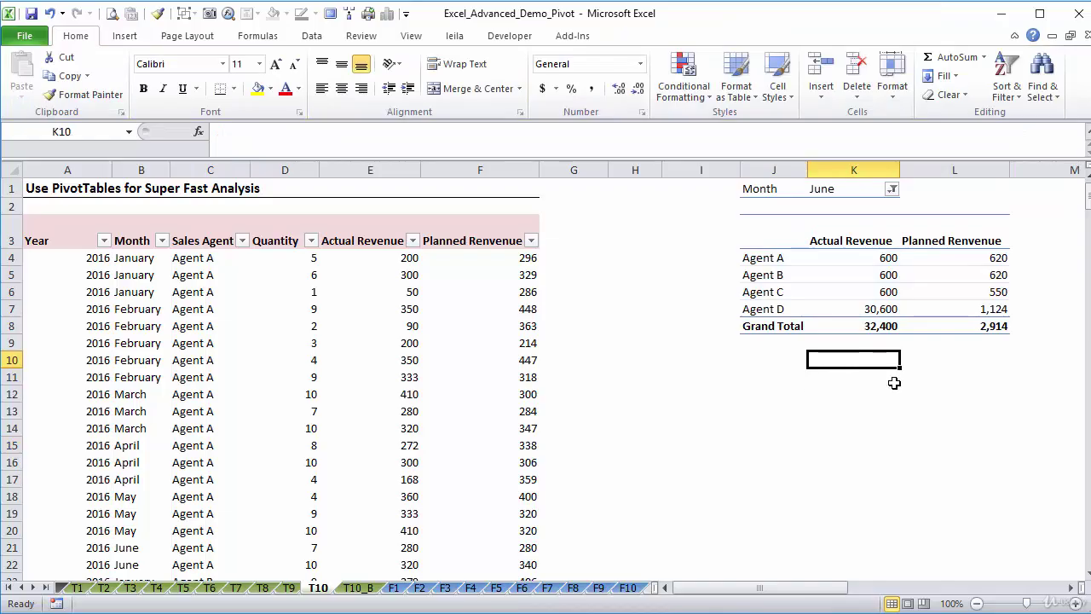
key("Left")
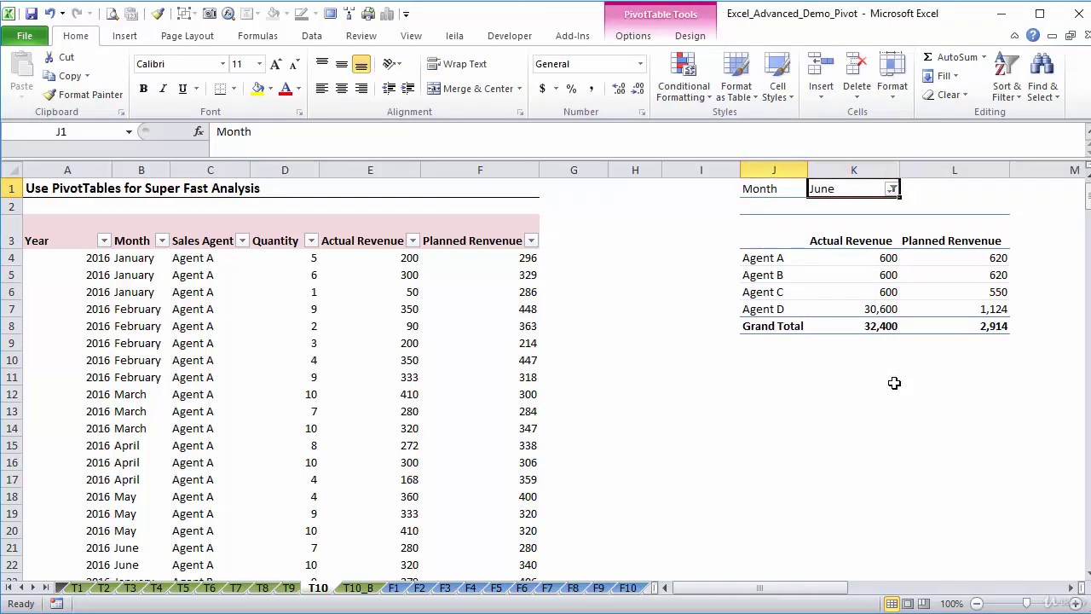
key("Right")
key("Down")
key("Down")
key("Down")
key("Left")
key("Down")
key("Down")
key("Down")
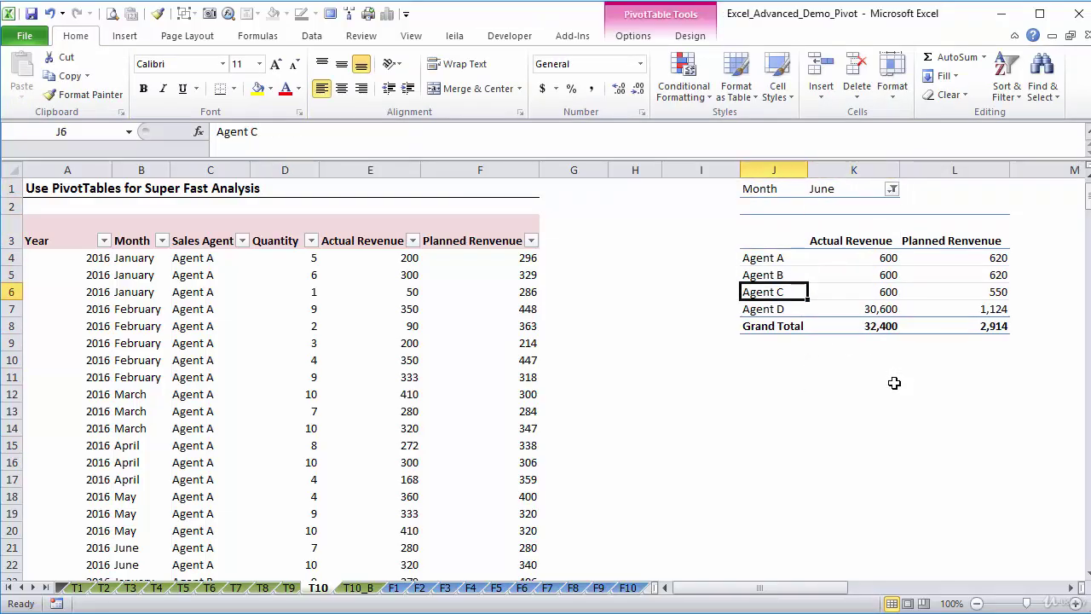
key("Up")
key("Up")
key("Up")
key("Up")
key("Right")
key("Right")
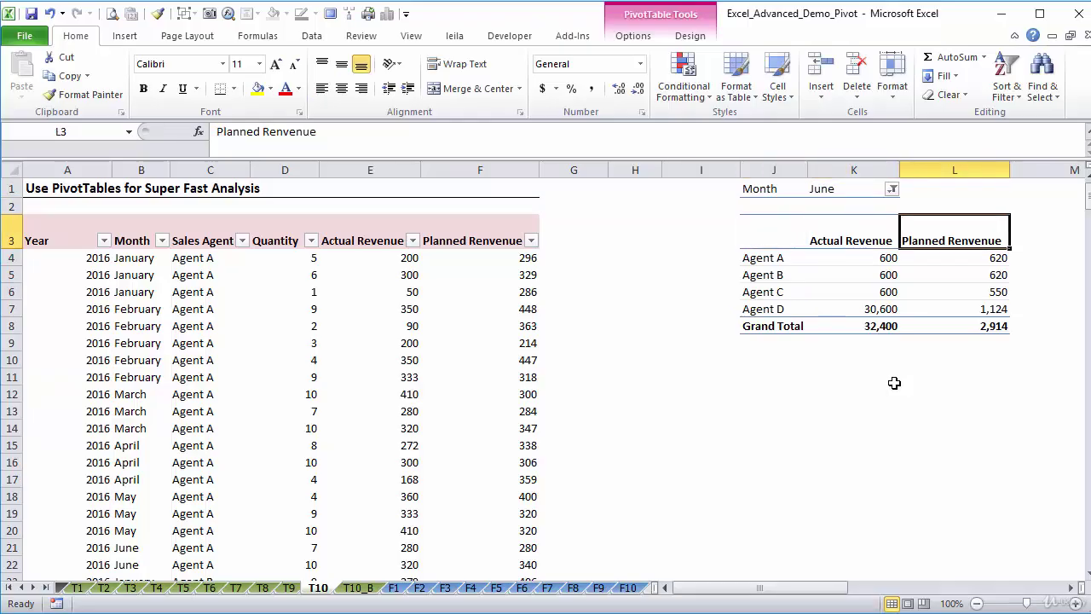
key("Left")
key("Left")
key("Down")
key("Down")
key("Down")
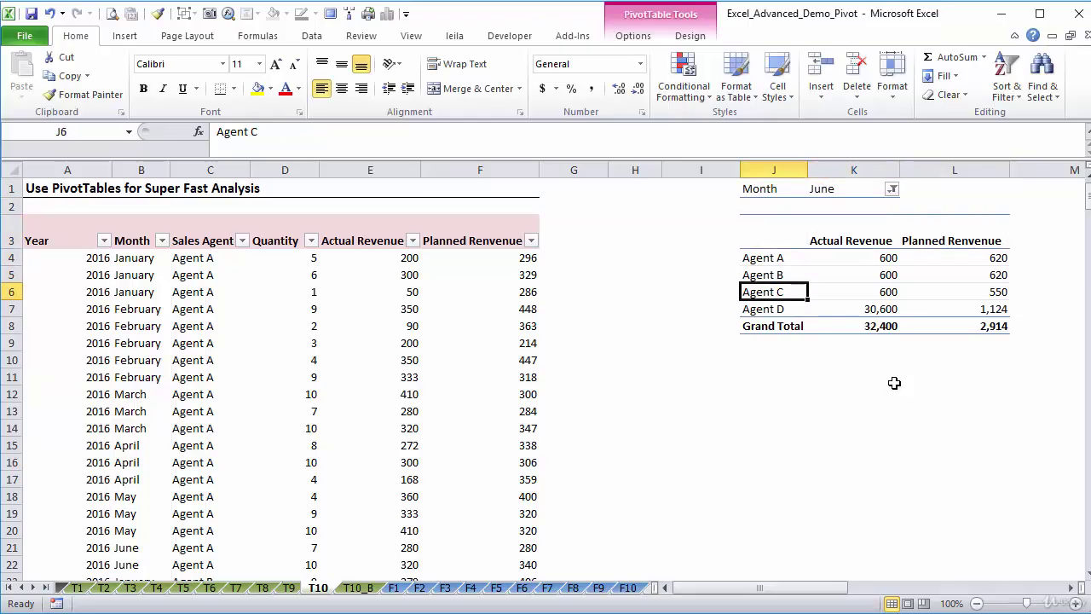
key("Up")
key("Up")
key("Up")
key("Up")
key("Up")
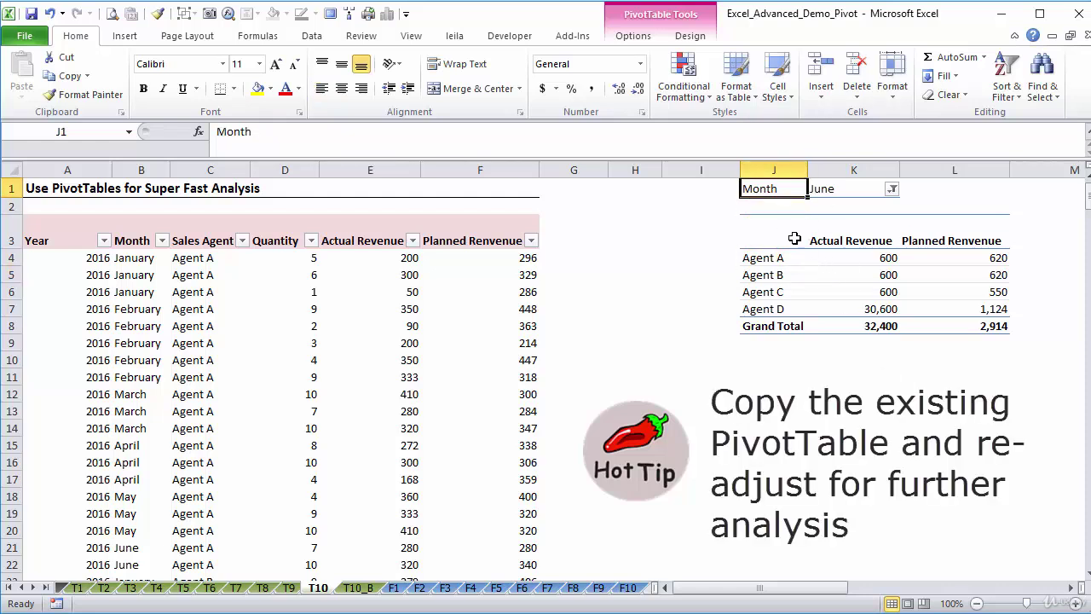
left_click(775, 462)
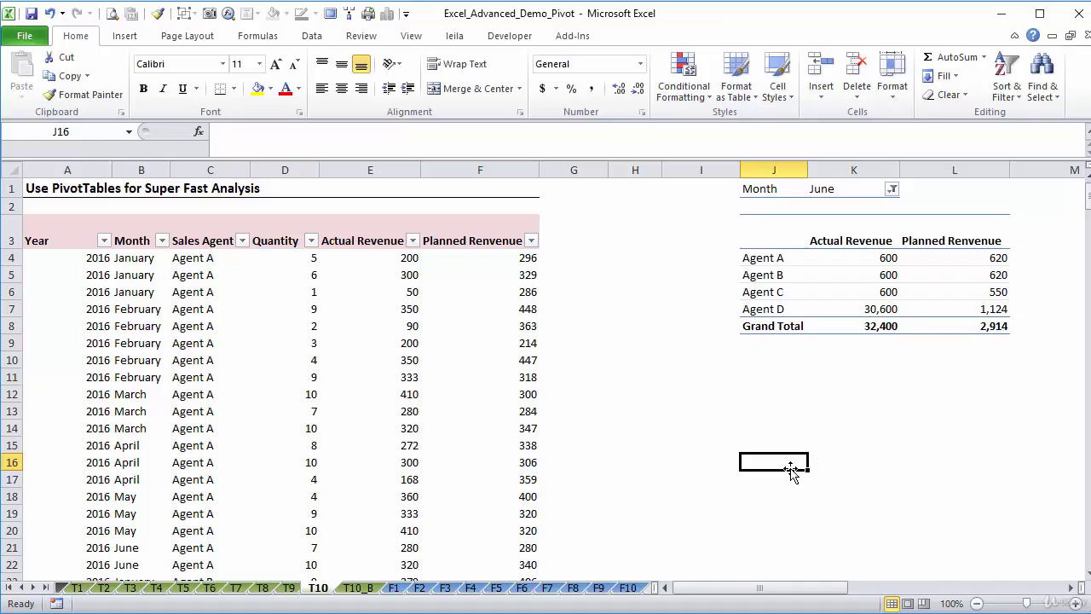
Copy the entire PivotTable, including its Month filter, and paste it below the original starting at cell J19.
left_click(754, 193)
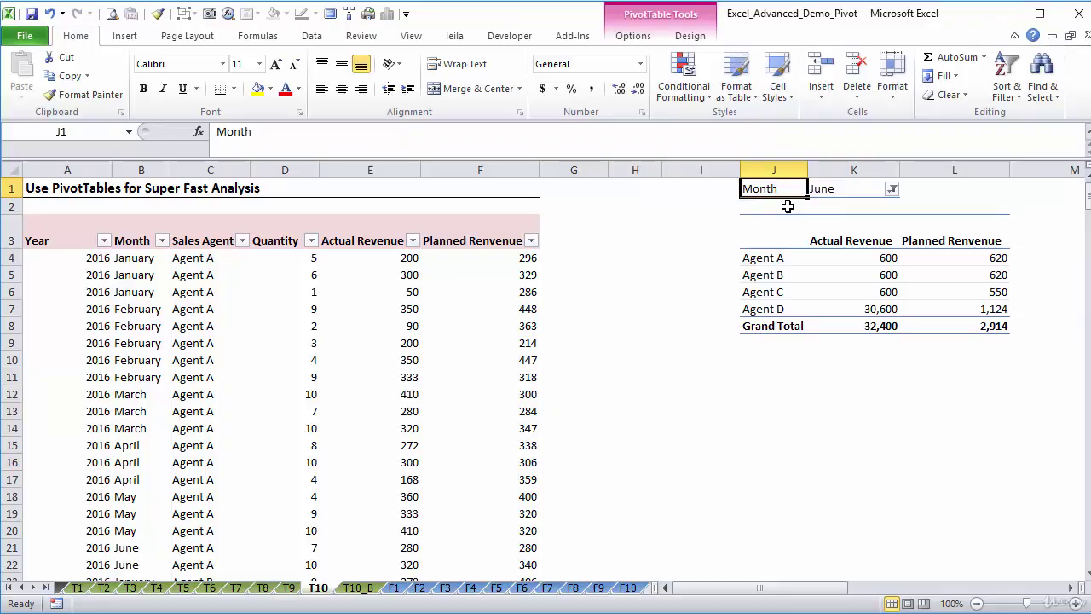
left_click(635, 38)
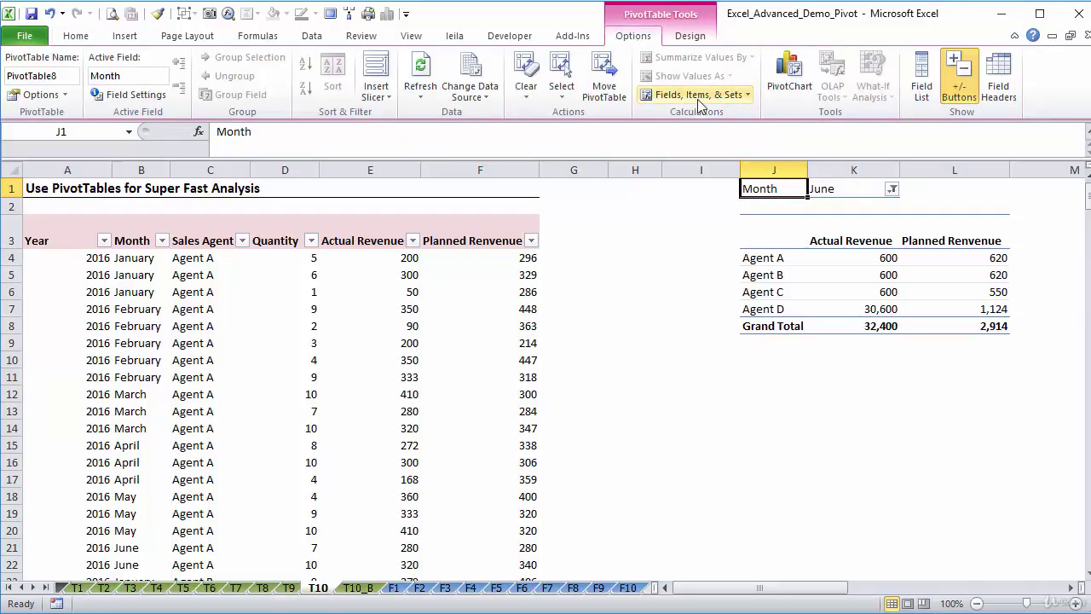
left_click(566, 96)
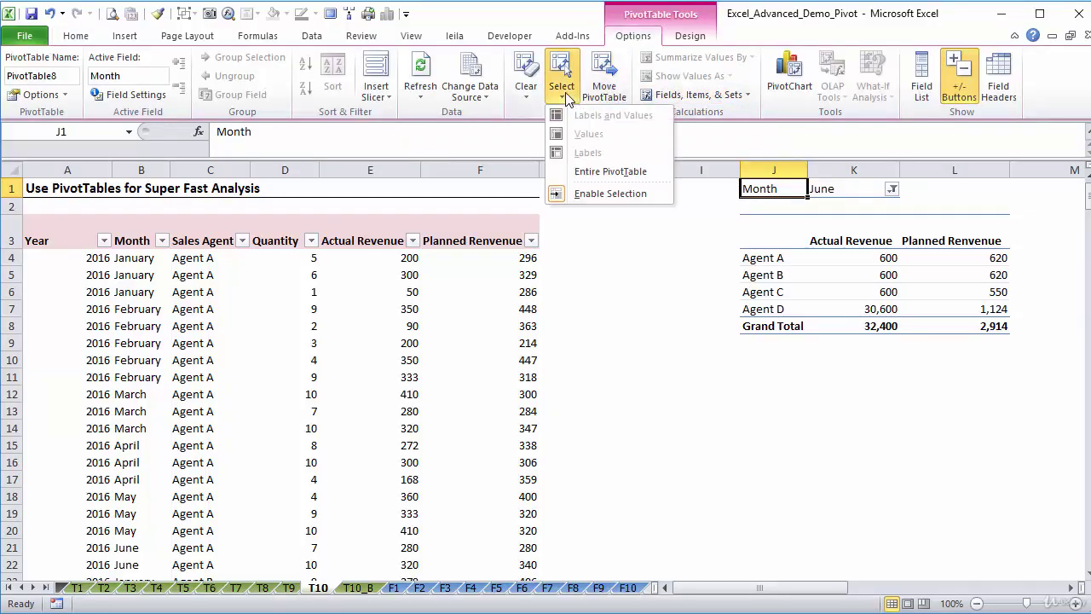
left_click(607, 171)
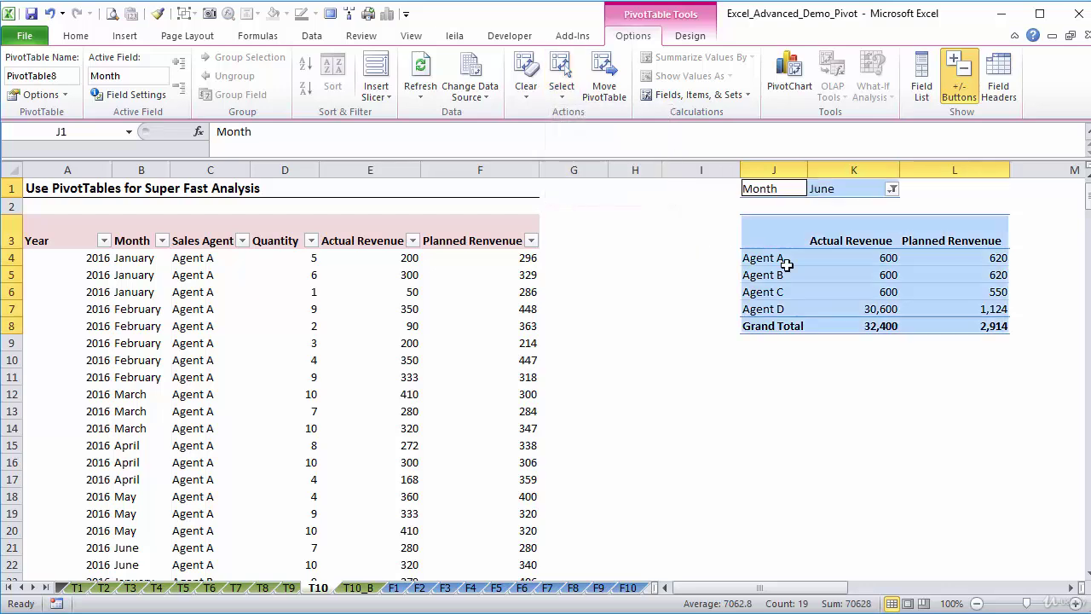
key("ctrl+c")
left_click(765, 471)
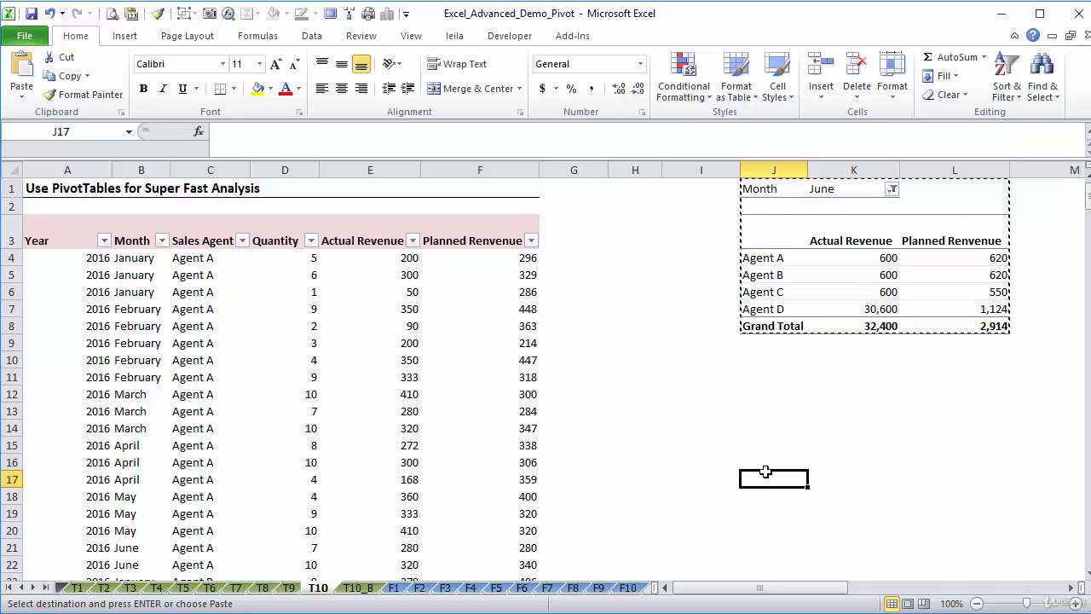
key("Down")
key("Down")
key("ctrl+v")
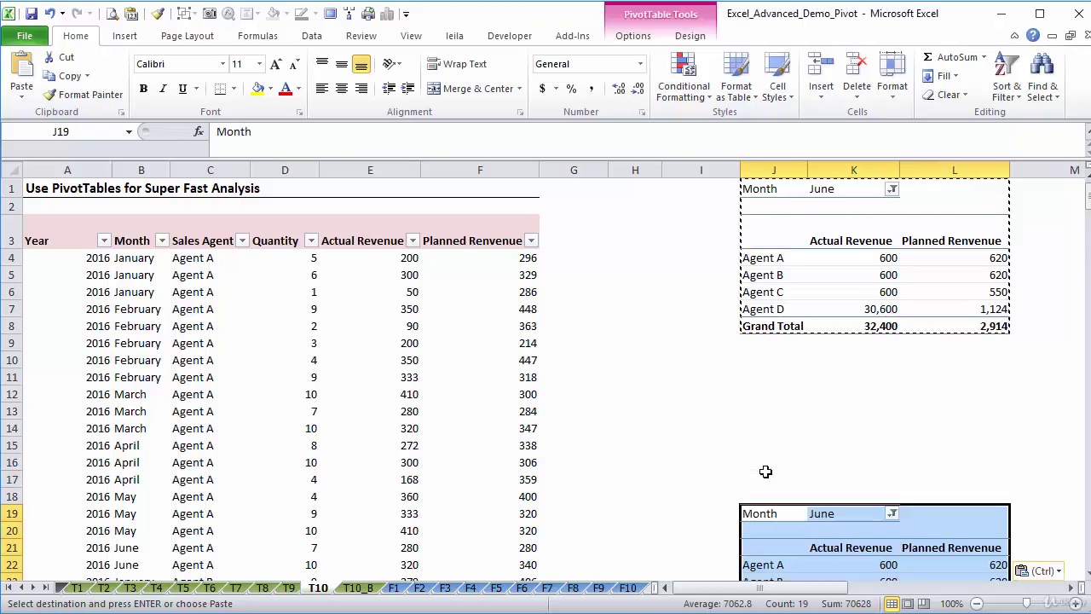
Rearrange the copied PivotTable by moving Sales Agent to the column labels and Month from the report filter to the row labels.
key("Down")
key("Down")
key("Down")
key("Down")
key("Down")
key("Down")
key("Down")
key("Down")
key("Down")
key("Down")
key("Down")
key("Down")
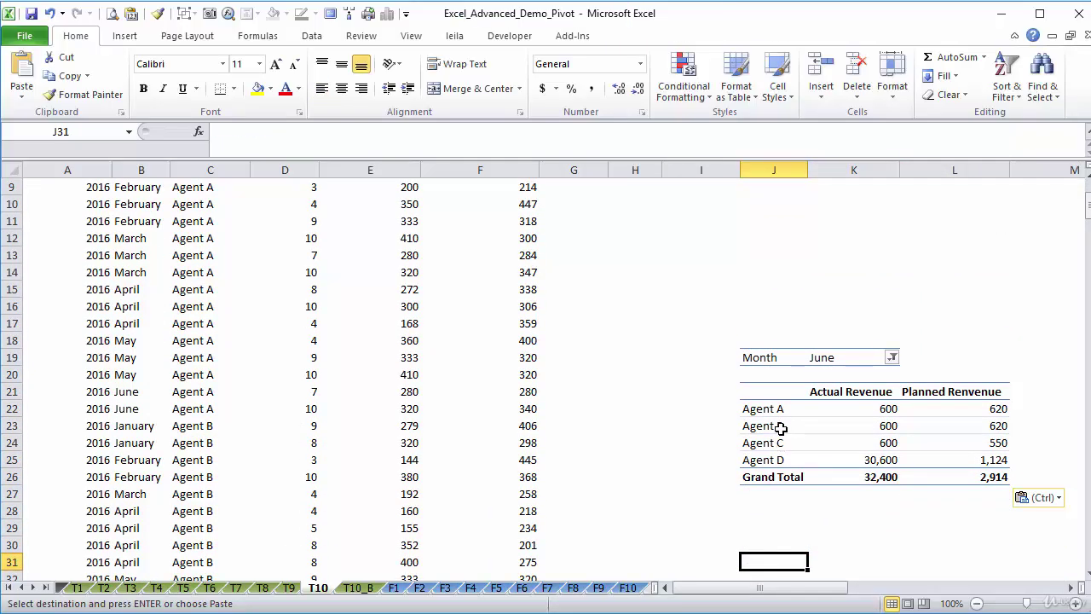
left_click(779, 426)
left_click(772, 410)
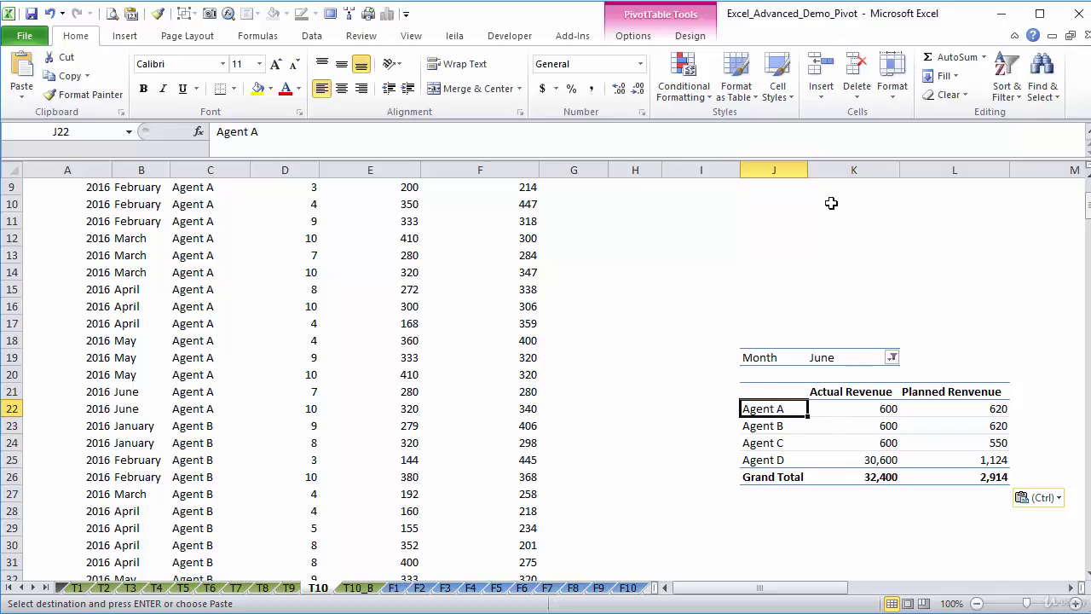
left_click(636, 41)
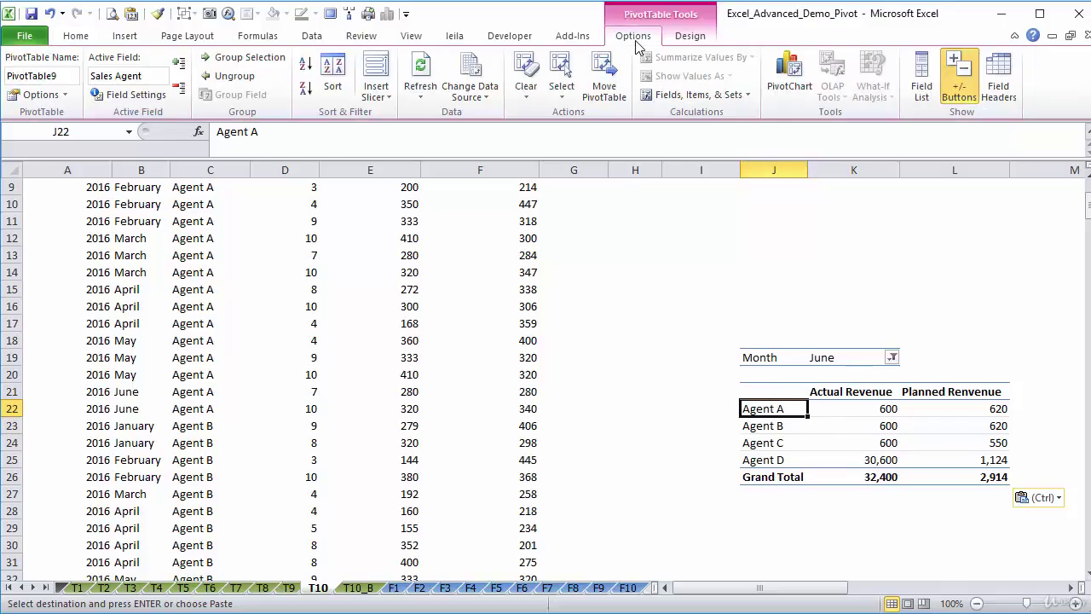
left_click(923, 85)
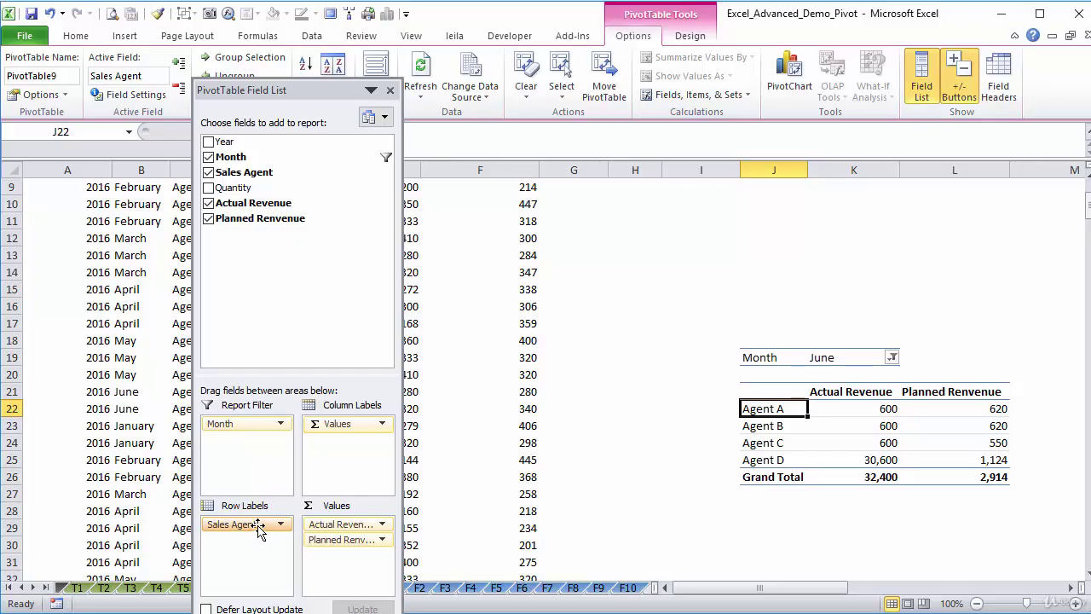
left_click_drag(258, 529, 335, 467)
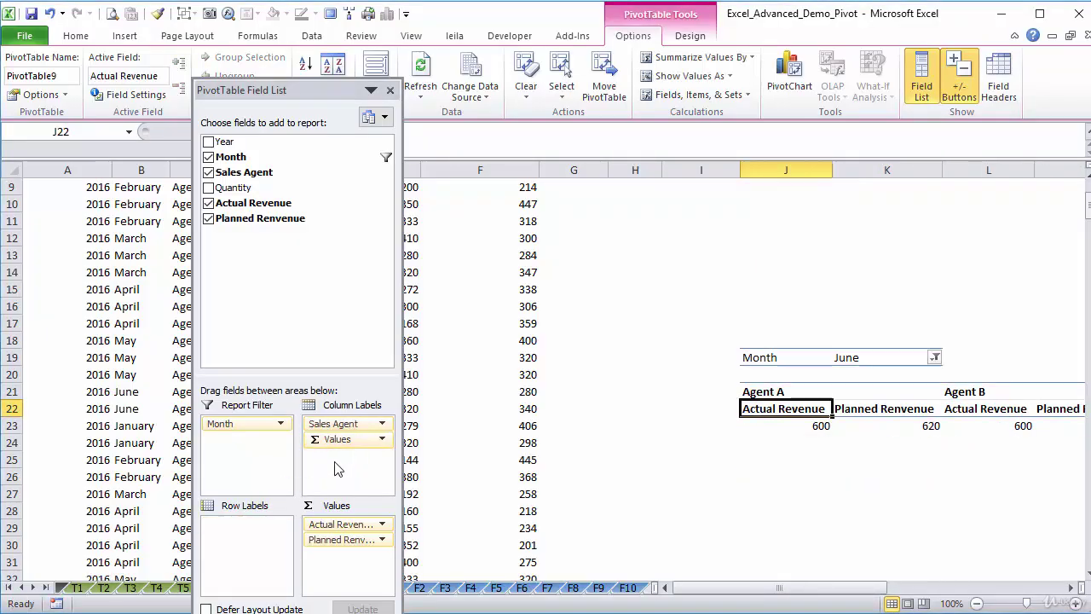
left_click_drag(234, 424, 247, 533)
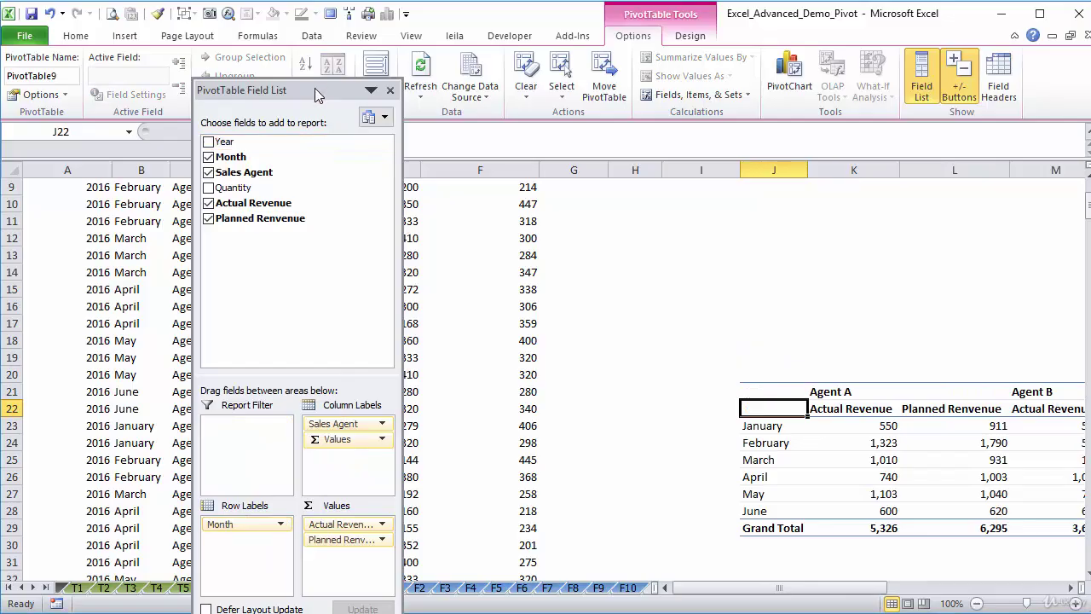
Examine the copied PivotTable across the revenue columns of all sales agents, with the field list moved clear of the data.
left_click_drag(314, 88, 264, 39)
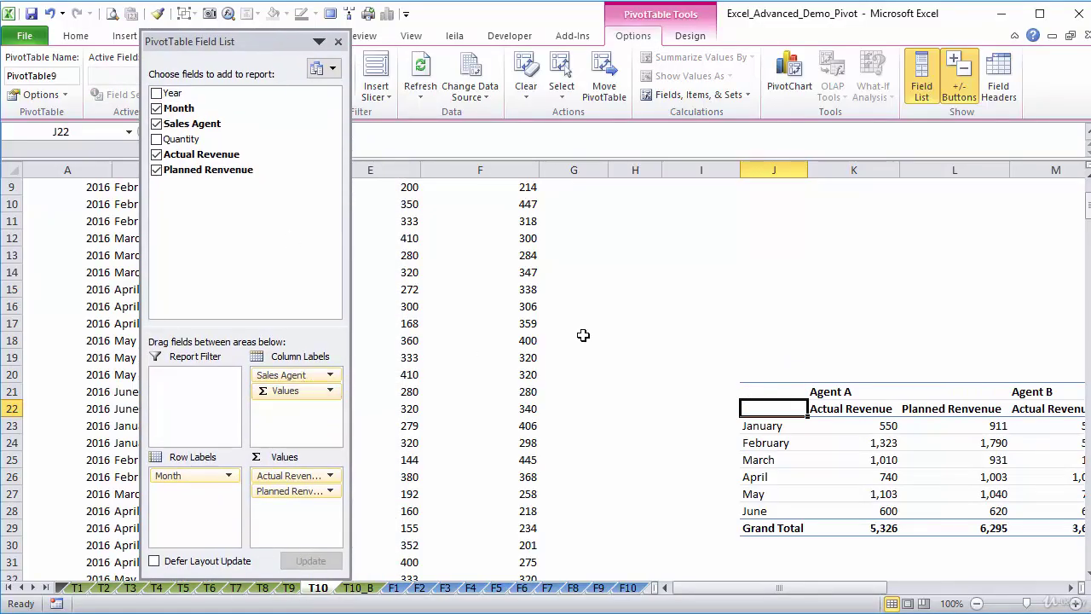
key("Up")
key("Right")
key("Right")
key("Right")
key("Right")
key("Right")
key("Right")
key("Right")
key("Right")
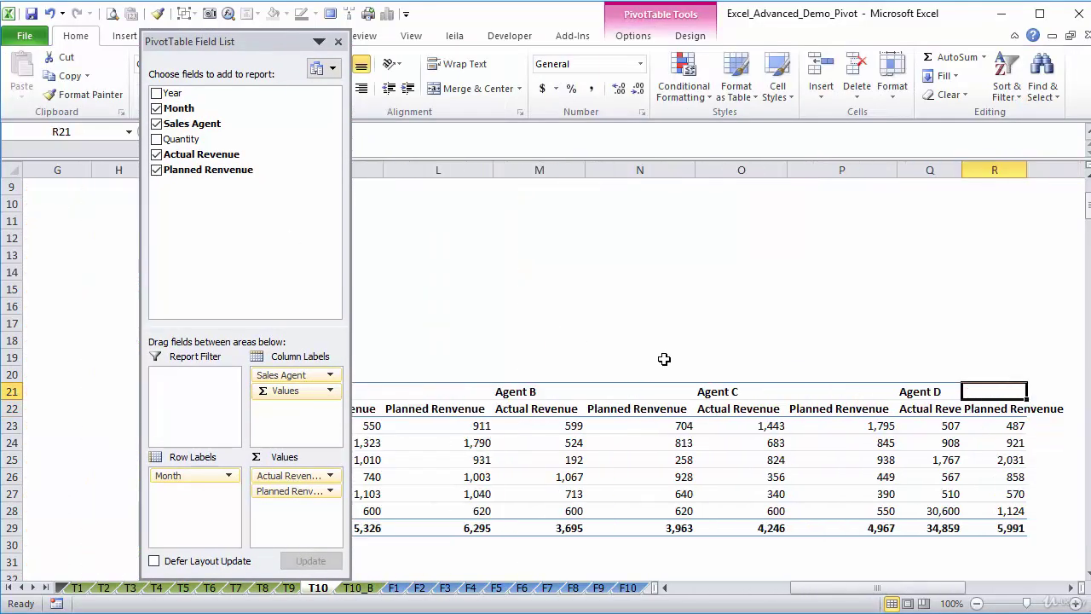
Return to the original PivotTable near the top of the sheet and view its revenue figures by agent.
key("Left")
key("Left")
key("Left")
key("Left")
key("Left")
key("Left")
key("Left")
key("Left")
key("Left")
key("Left")
key("Left")
key("Left")
key("Left")
key("Up")
key("Up")
key("Up")
key("Up")
key("Up")
key("Up")
key("Up")
key("Up")
key("Up")
key("Up")
key("Up")
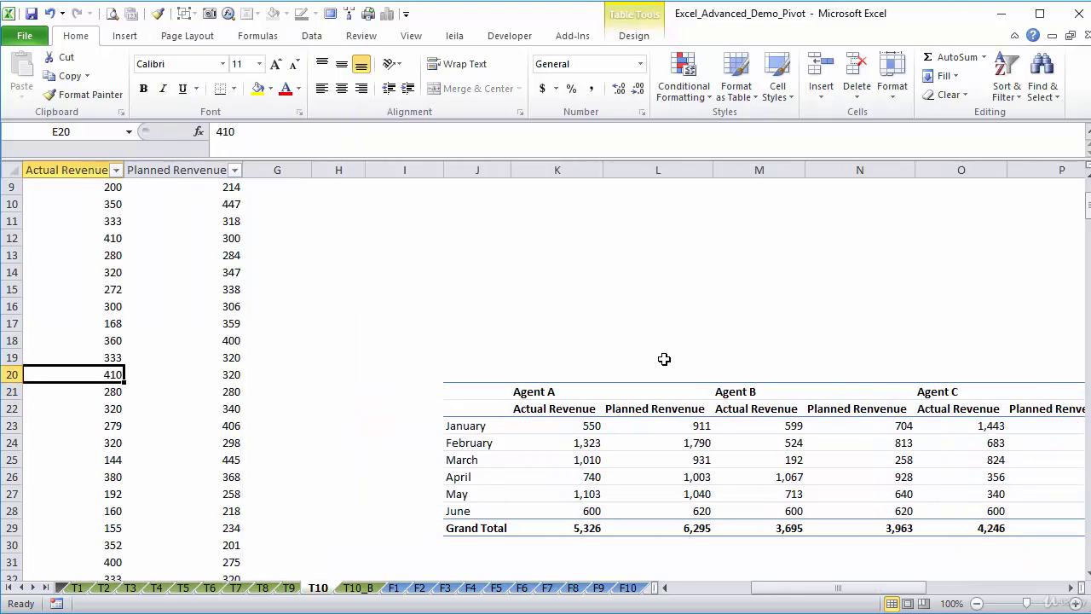
key("Up")
key("Up")
key("Up")
key("Up")
key("Up")
key("Up")
key("Up")
key("Up")
key("Right")
key("Right")
key("Right")
key("Right")
key("Right")
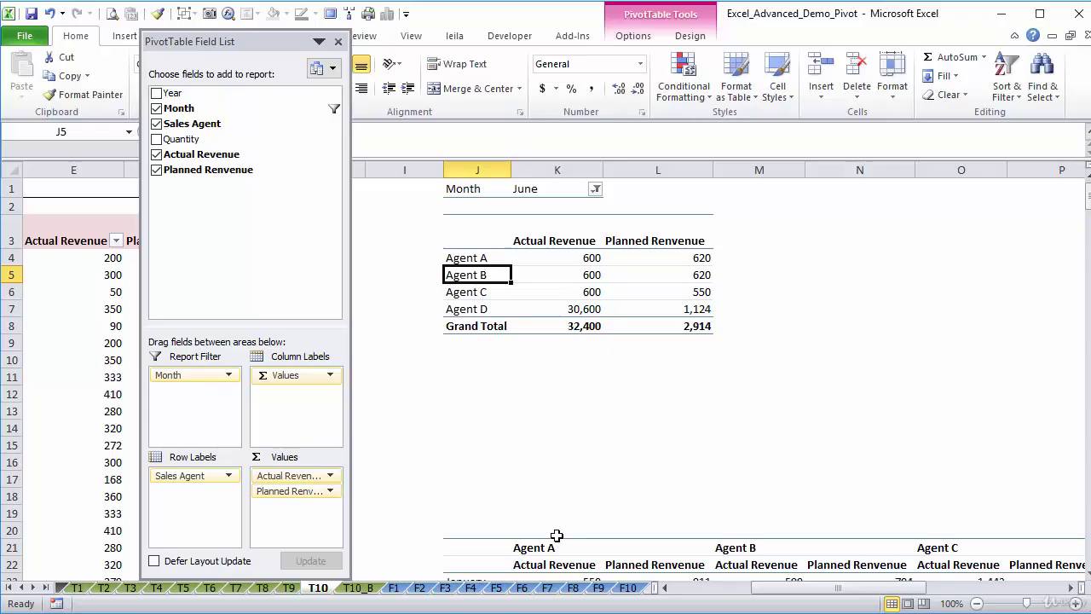
Set the actual revenue in source cell E5 to 300000.
left_click(81, 281)
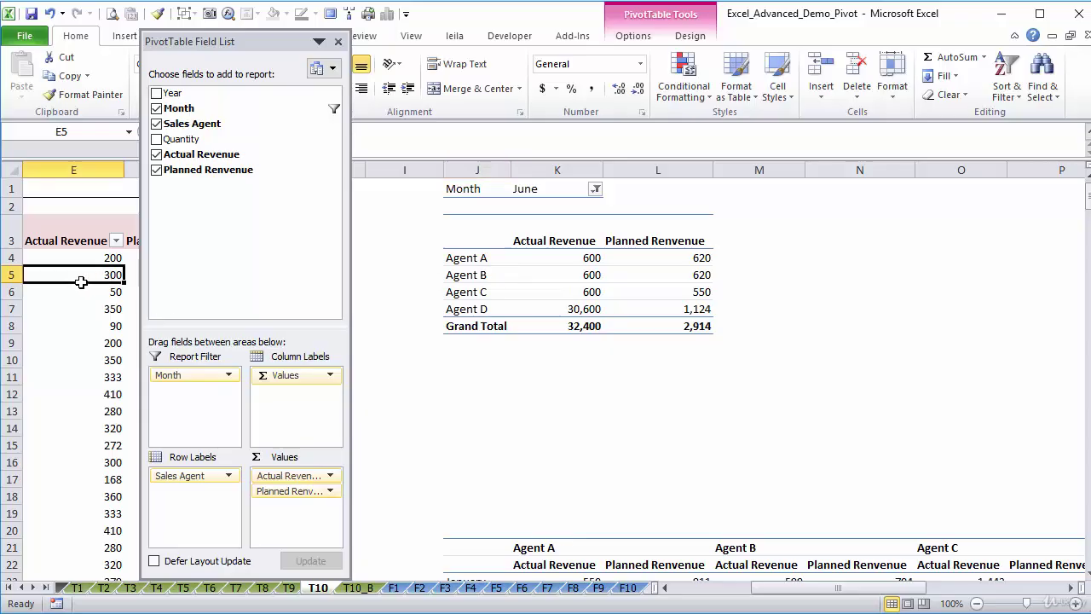
key("Left")
key("Left")
key("Right")
key("Right")
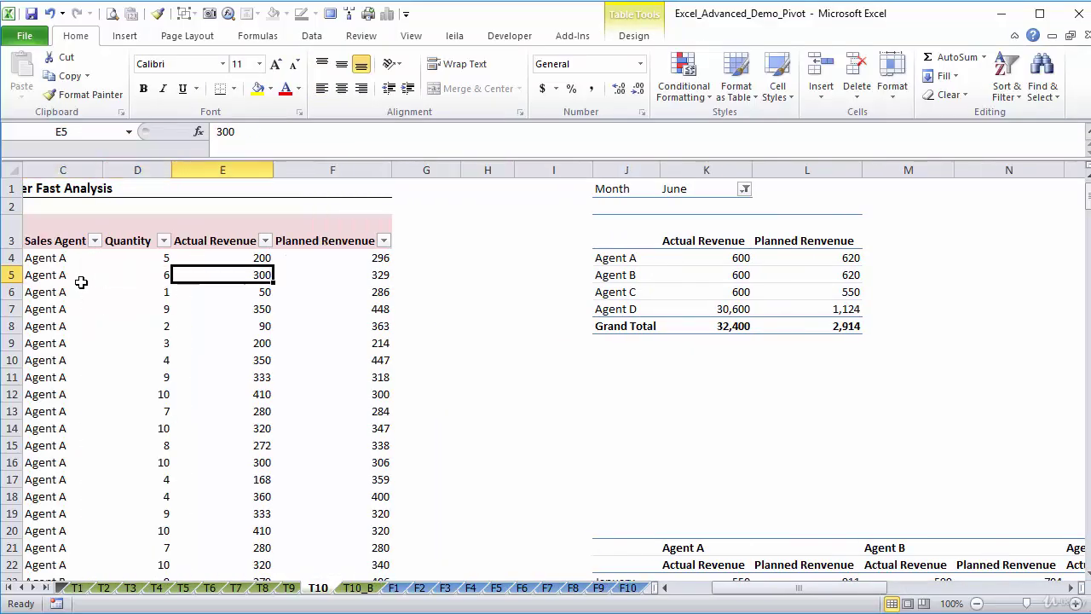
type("3000")
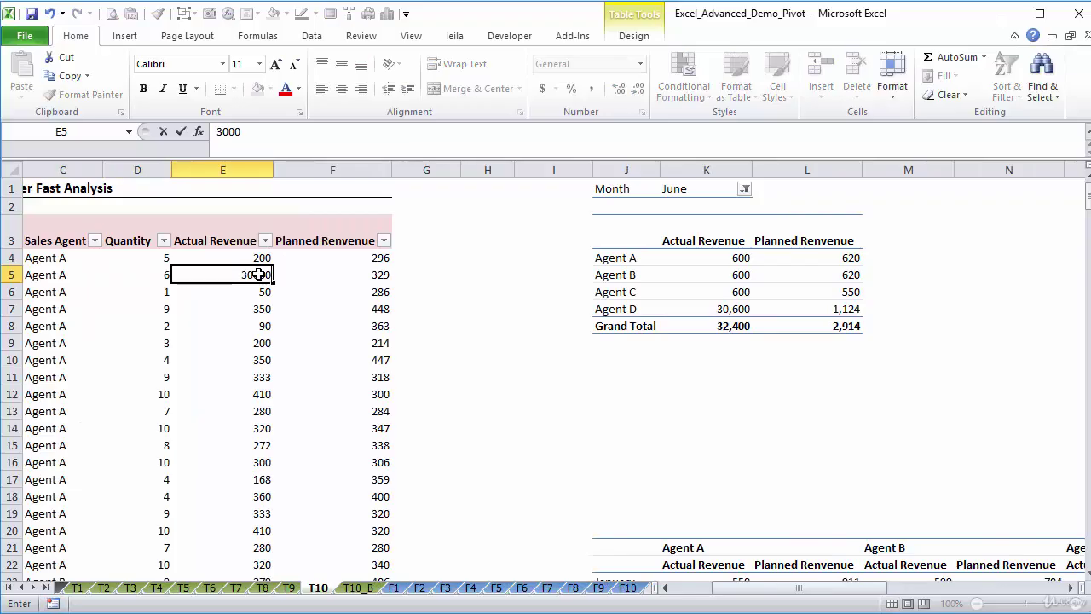
type("00")
key("ctrl+Return")
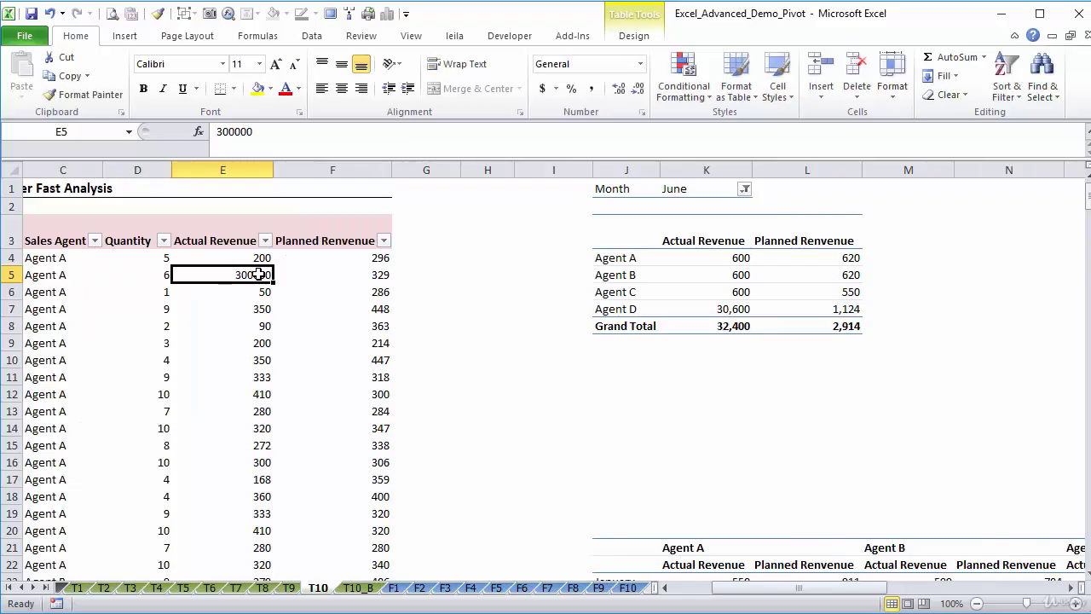
Set the original PivotTable's Month filter to (All).
left_click(744, 189)
left_click(579, 229)
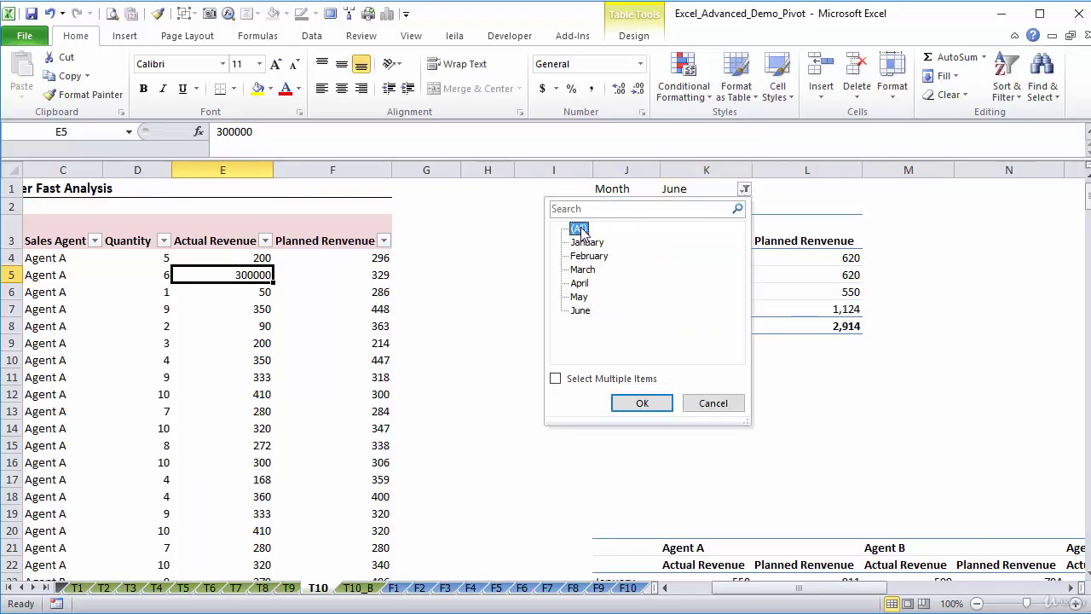
left_click(642, 403)
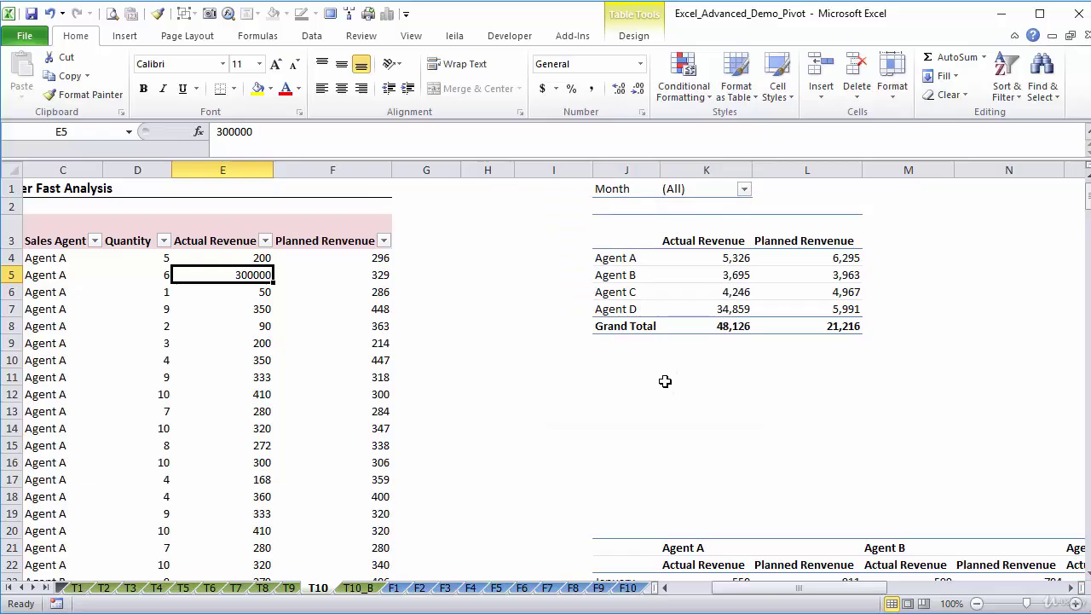
Refresh the original PivotTable to pick up the changed revenue in the source table.
left_click(708, 260)
right_click(709, 260)
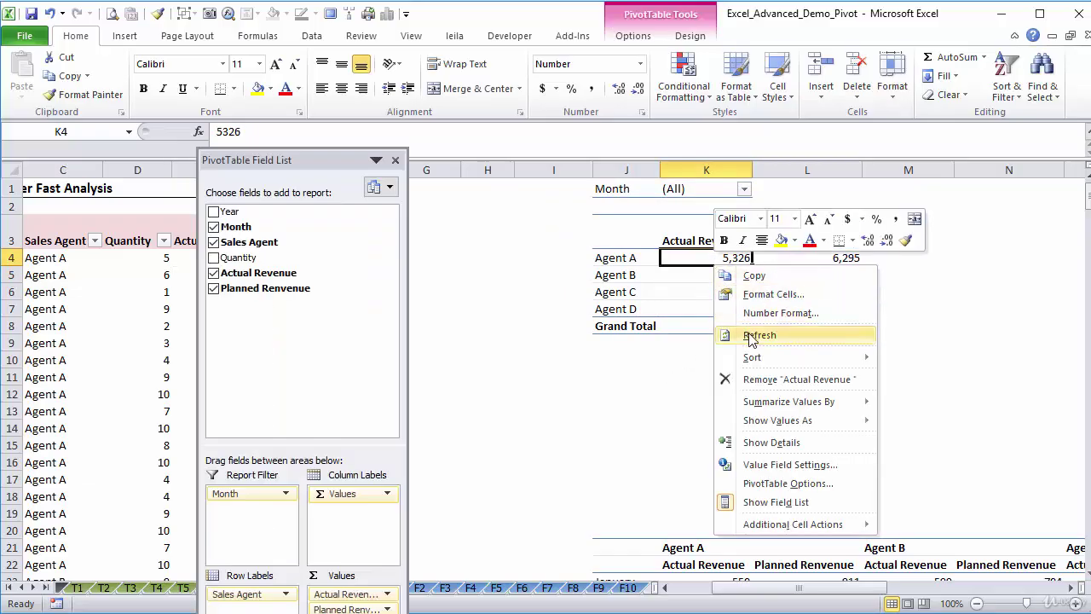
left_click(759, 335)
Check in the copied PivotTable below whether Agent A's January actual revenue also reflects the refresh.
left_click(726, 273)
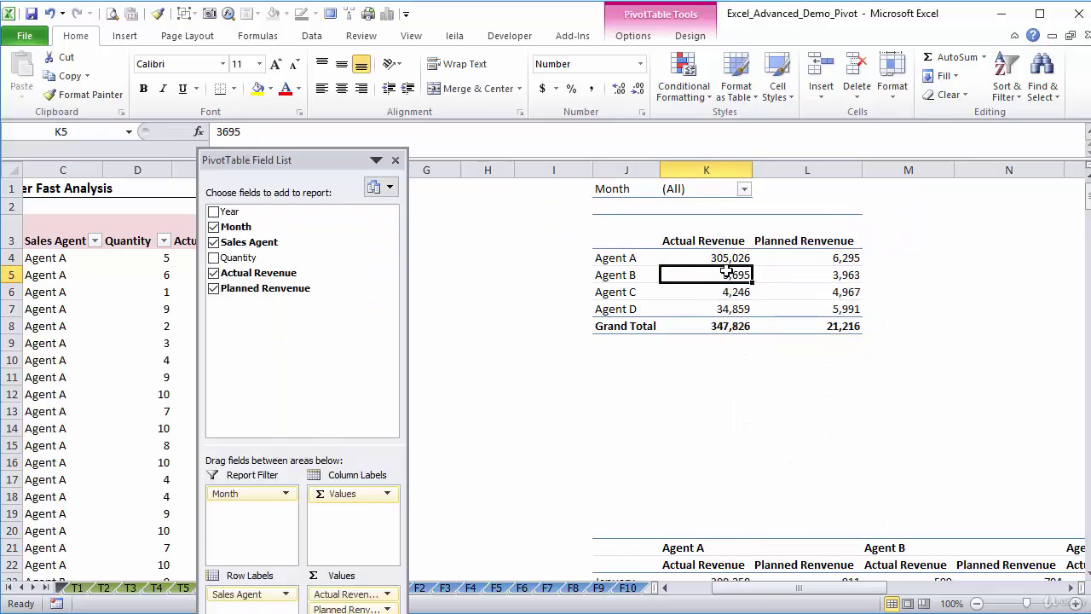
key("ctrl+Down")
key("ctrl+Down")
key("ctrl+Down")
key("Down")
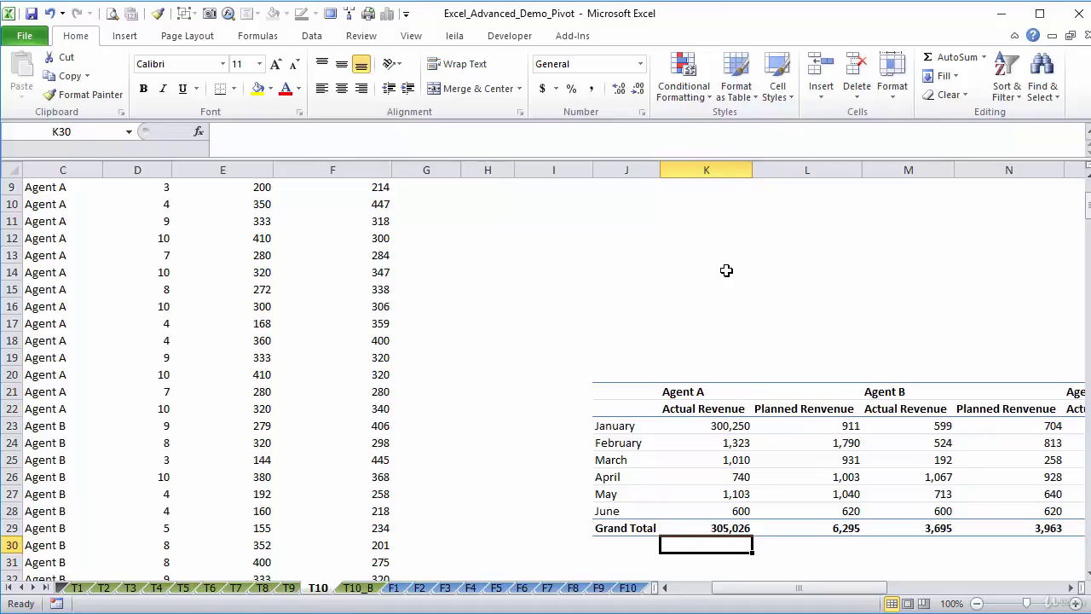
key("Up")
key("Up")
key("Up")
key("Up")
key("Up")
key("Up")
key("Up")
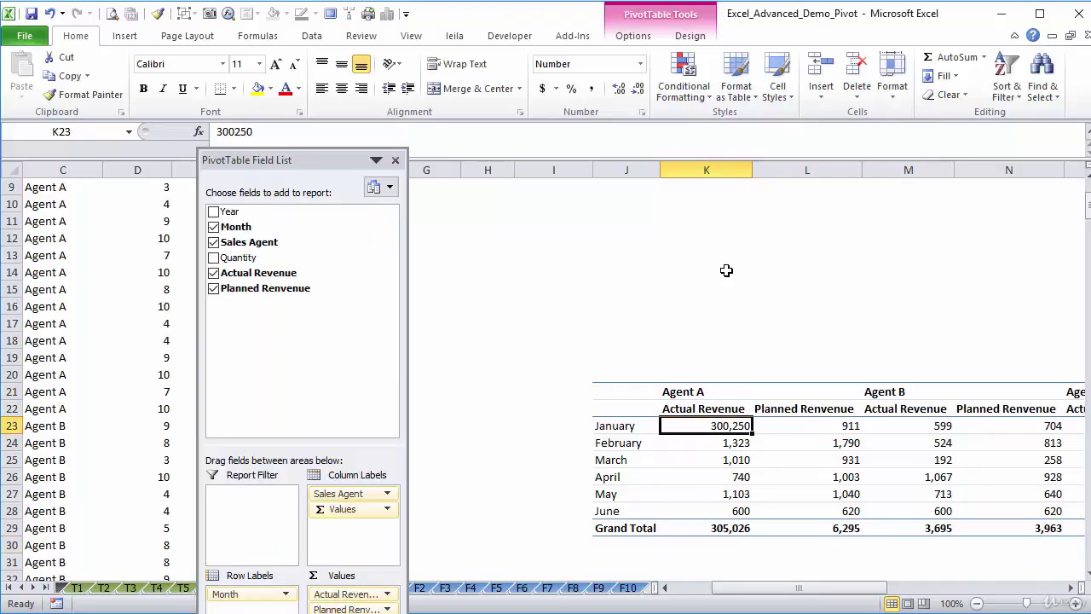
key("Up")
key("Up")
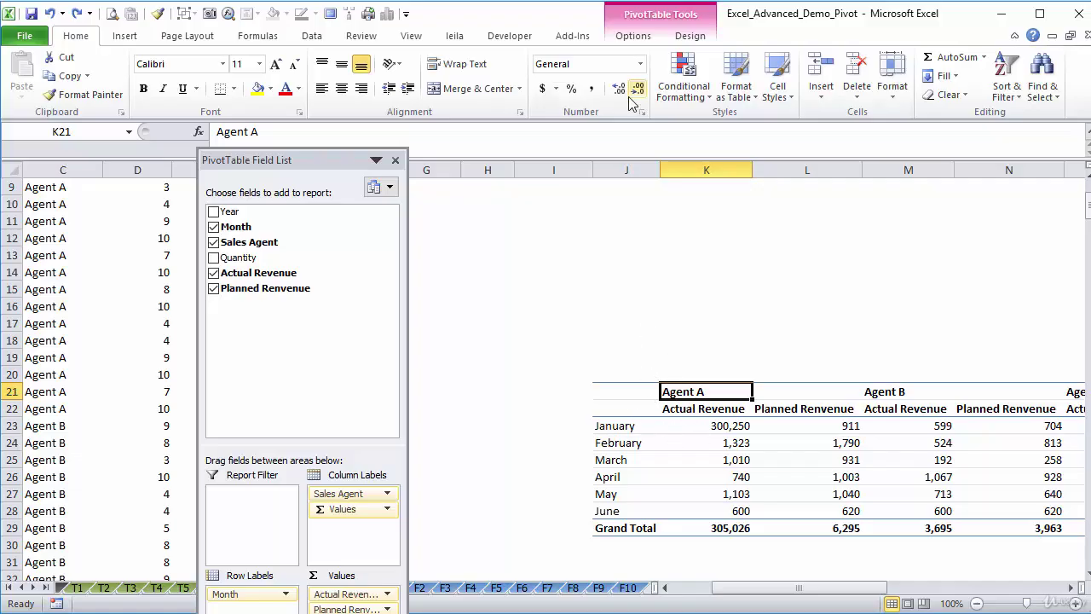
Select the entire copied PivotTable below the original and delete it.
left_click(629, 36)
left_click(561, 92)
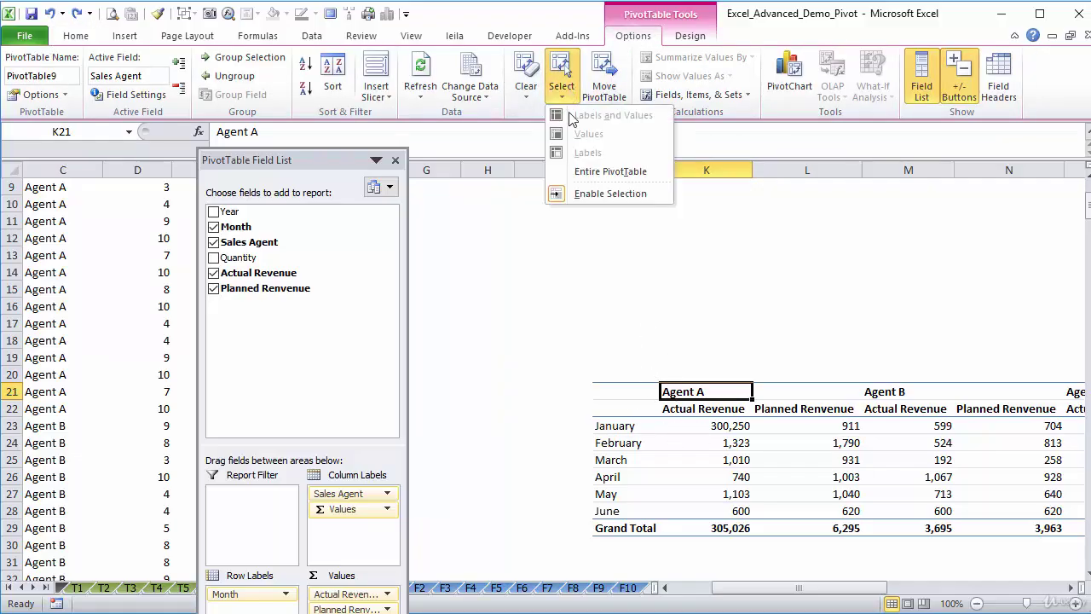
left_click(591, 168)
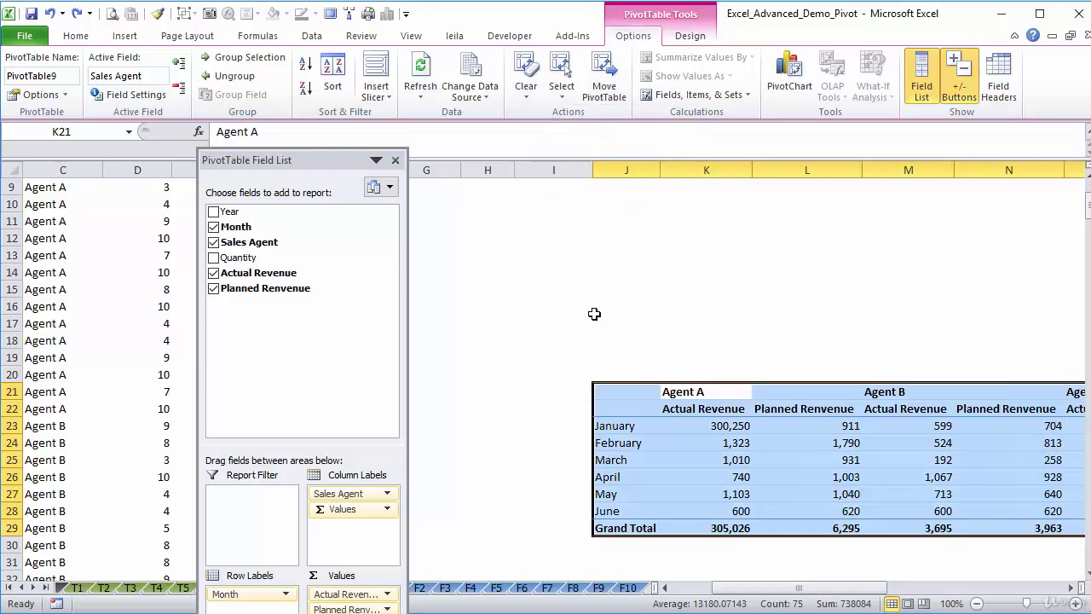
key("Delete")
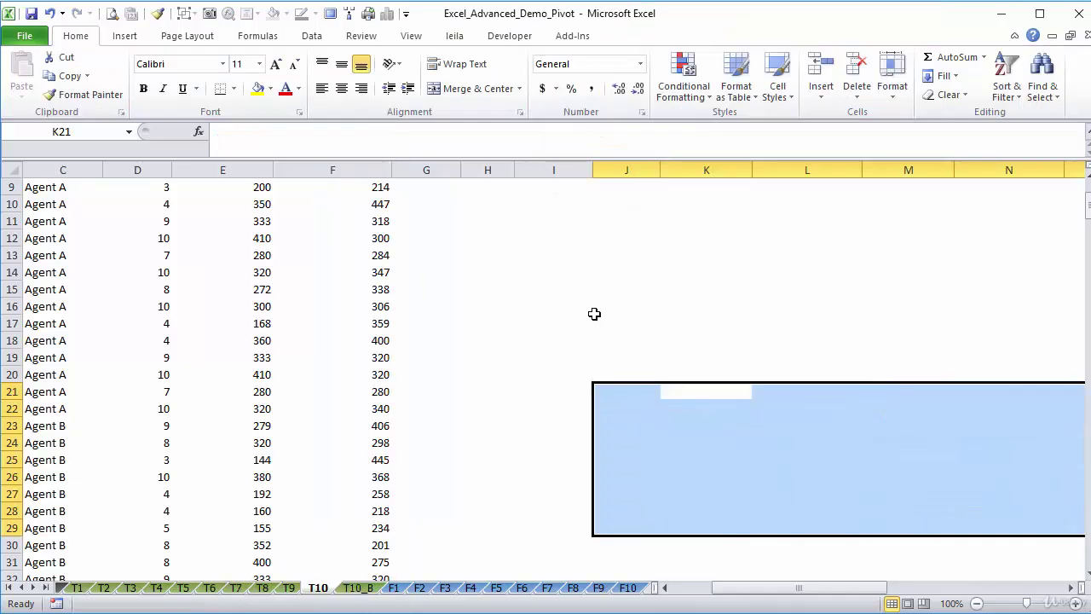